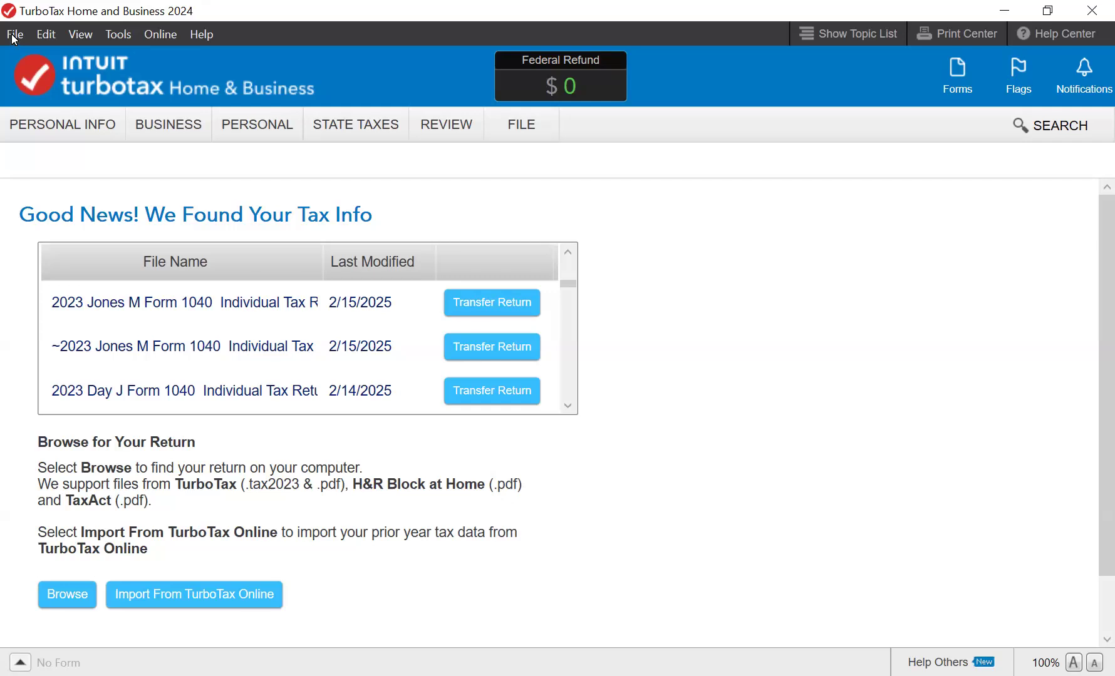
- Open the File menu and close it again without choosing anything
{"action": "left_click", "coordinate": [15, 35]}
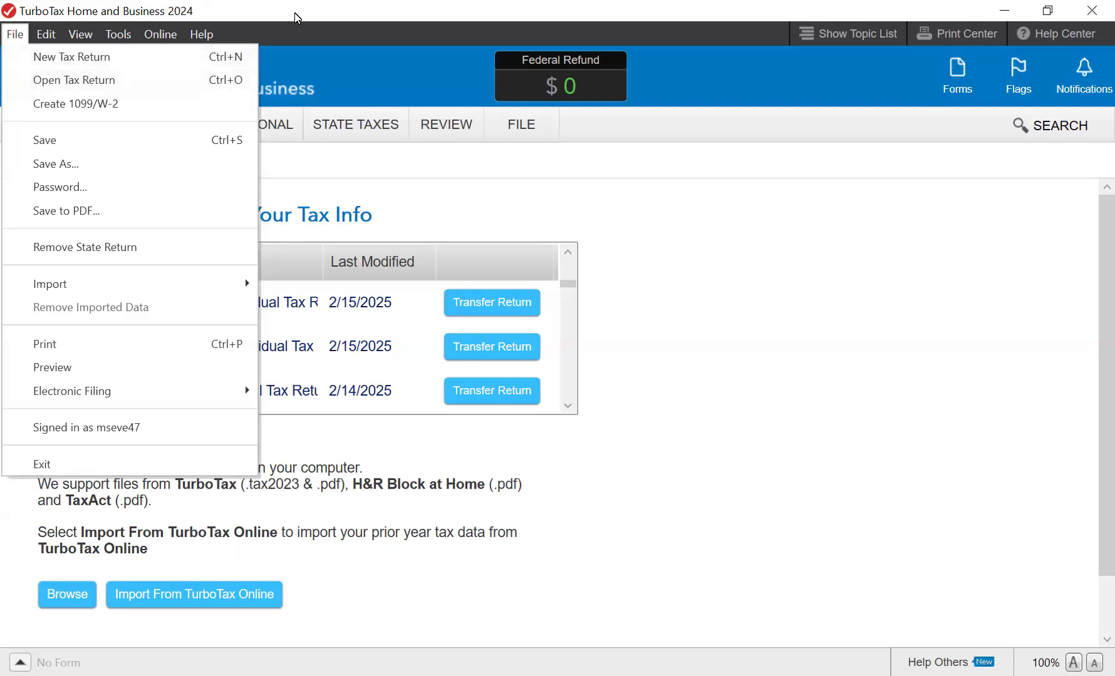
{"action": "left_click", "coordinate": [285, 28]}
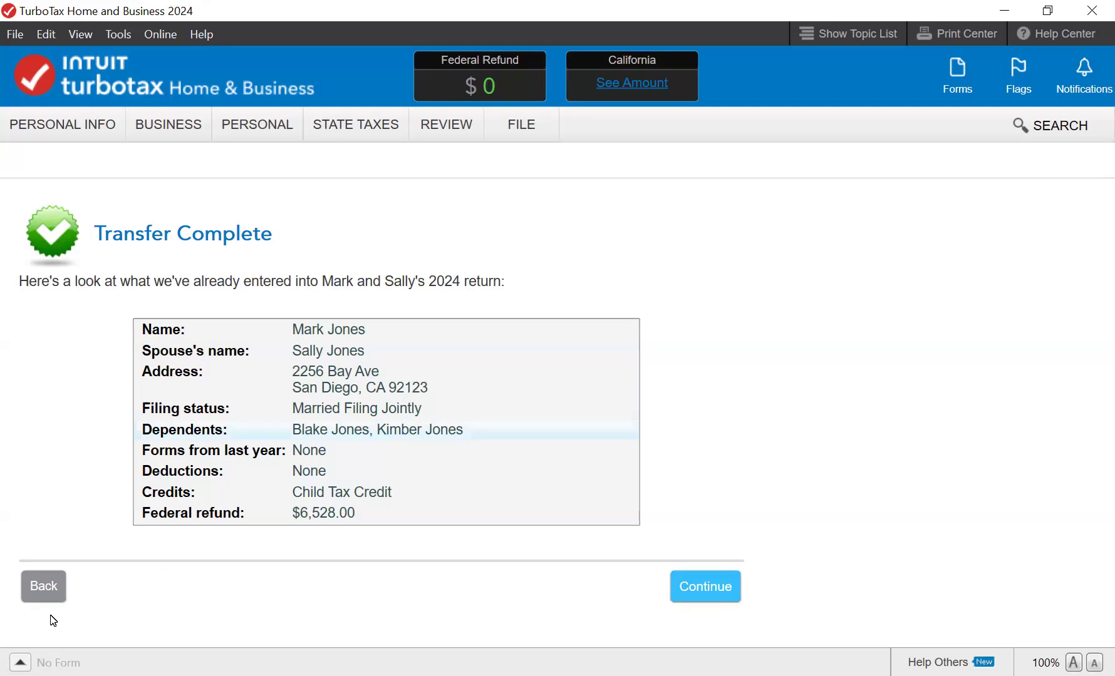
- Continue past the transfer summary and skip the live tax advice offer
{"action": "key", "text": "Return"}
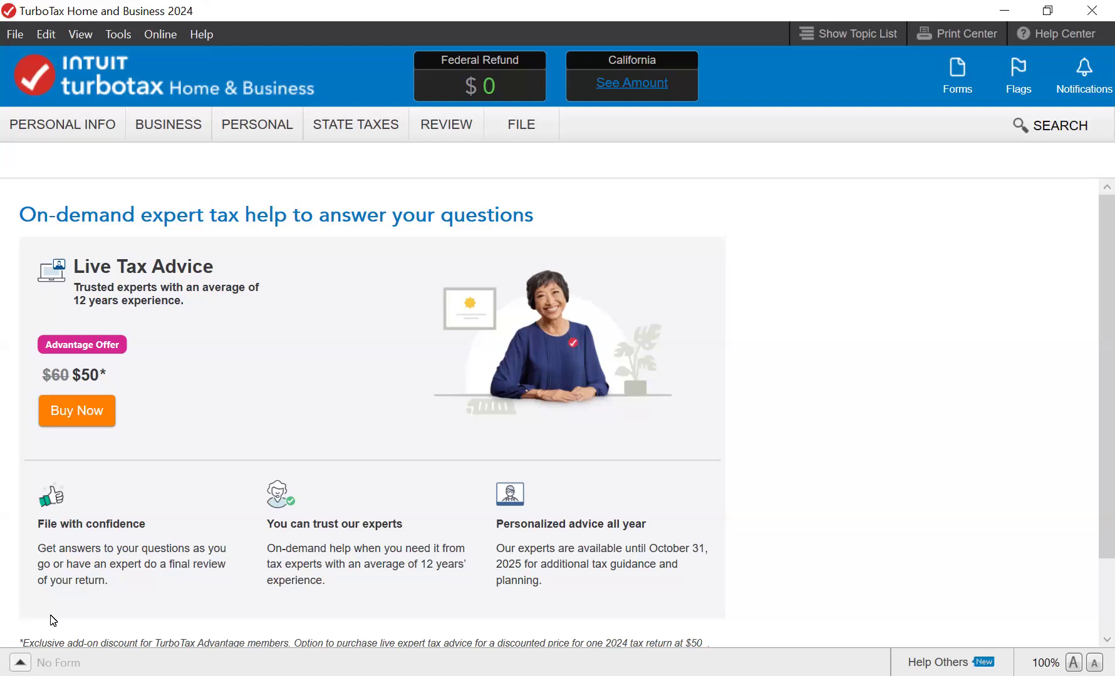
{"action": "scroll", "coordinate": [54, 620], "scroll_direction": "down", "scroll_amount": 3}
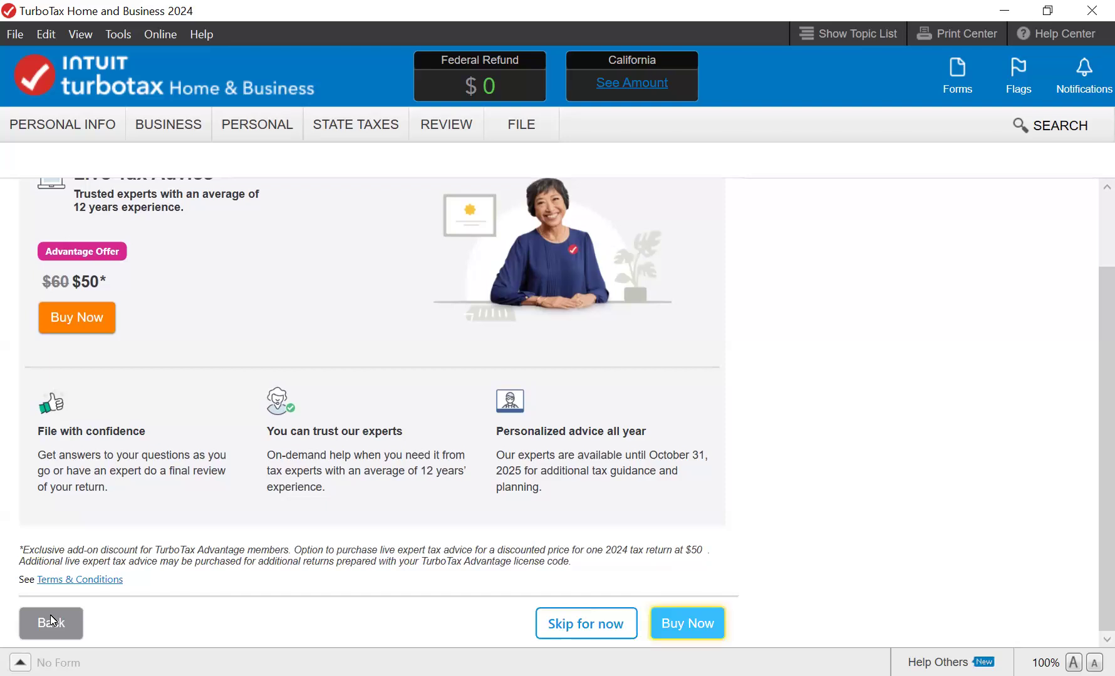
{"action": "left_click", "coordinate": [586, 623]}
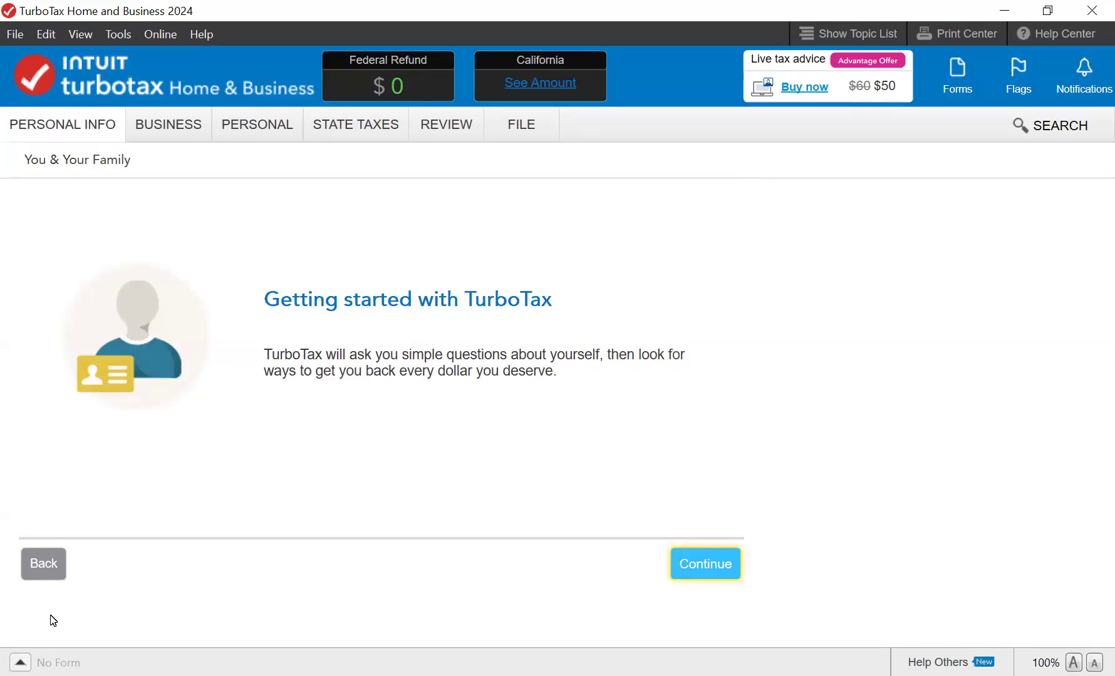
- Begin reviewing last year's info and confirm filing as Married Filing Jointly
{"action": "key", "text": "Return"}
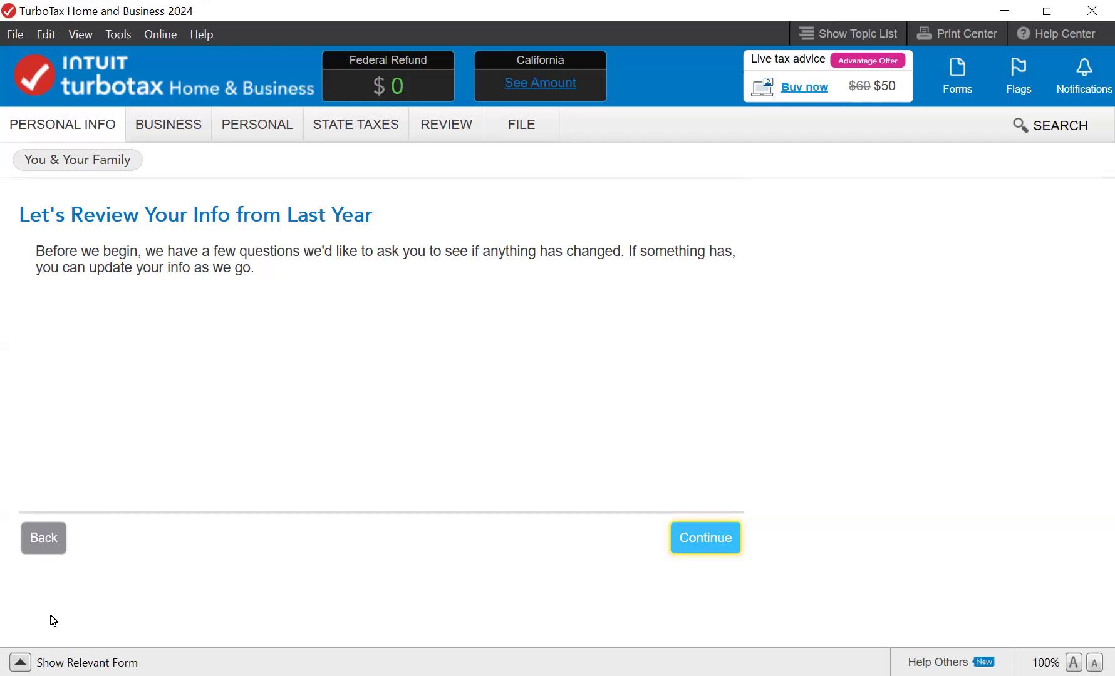
{"action": "key", "text": "Return"}
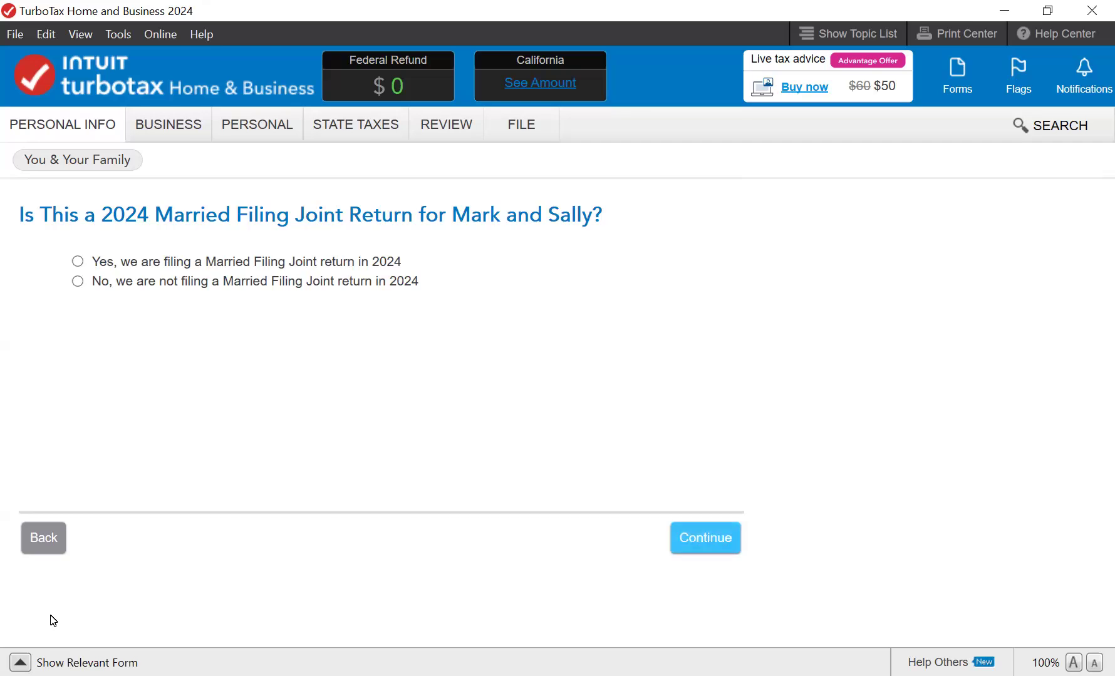
{"action": "key", "text": "space"}
{"action": "key", "text": "Return"}
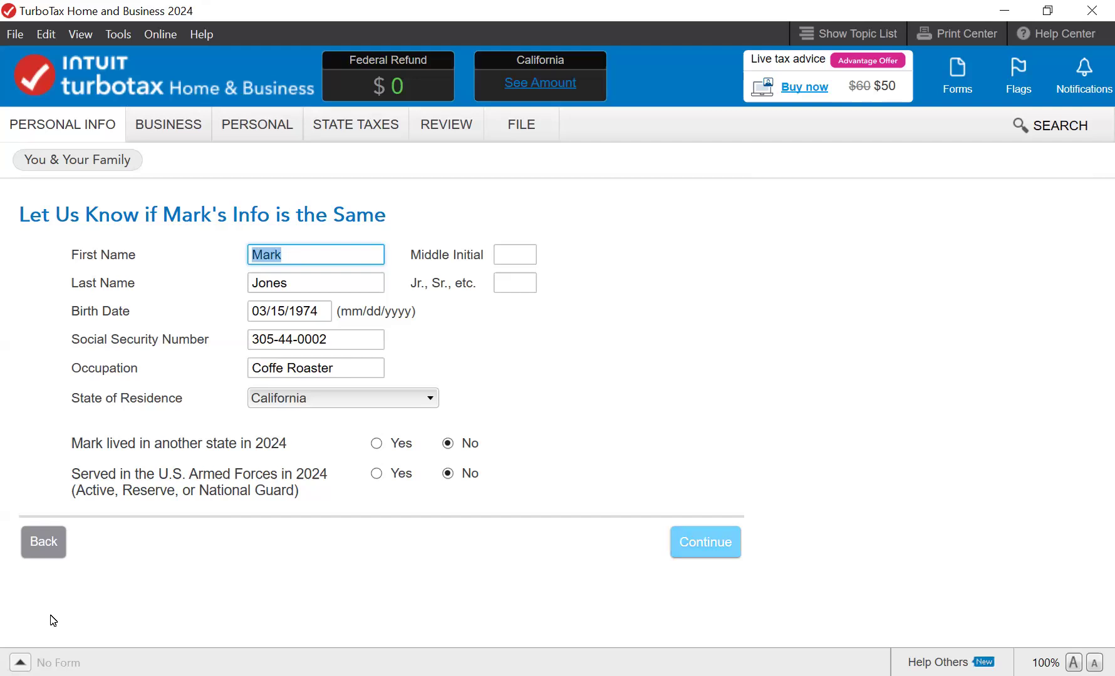
- Keep the primary taxpayer's details, with nobody claiming them and none of the special situations
{"action": "key", "text": "Return"}
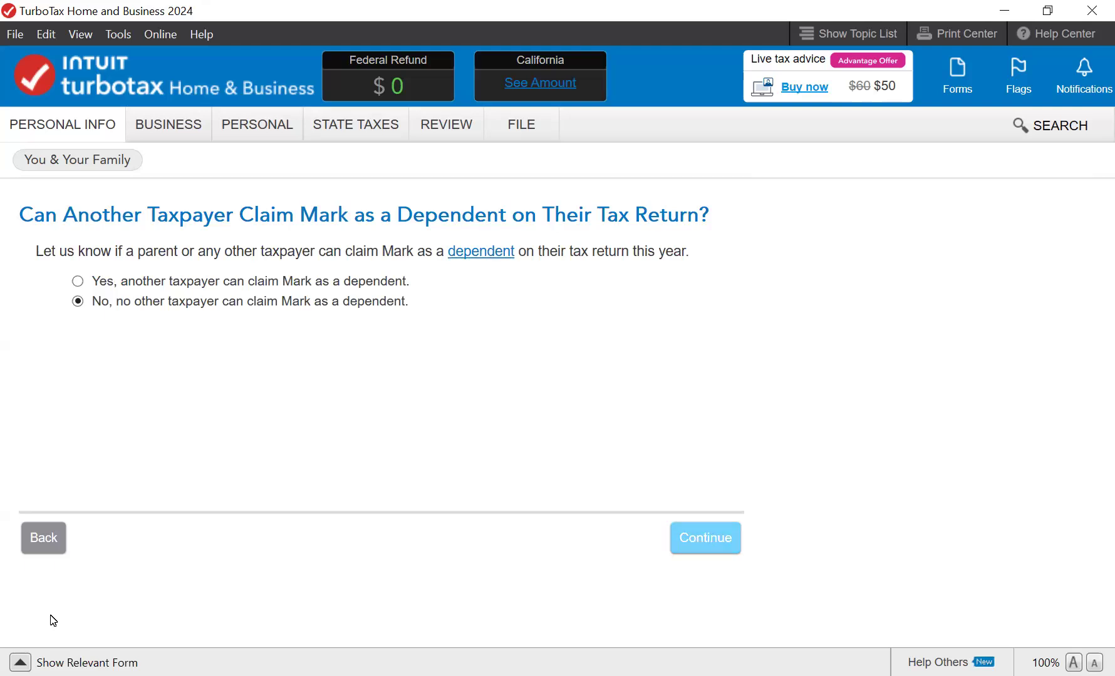
{"action": "key", "text": "Return"}
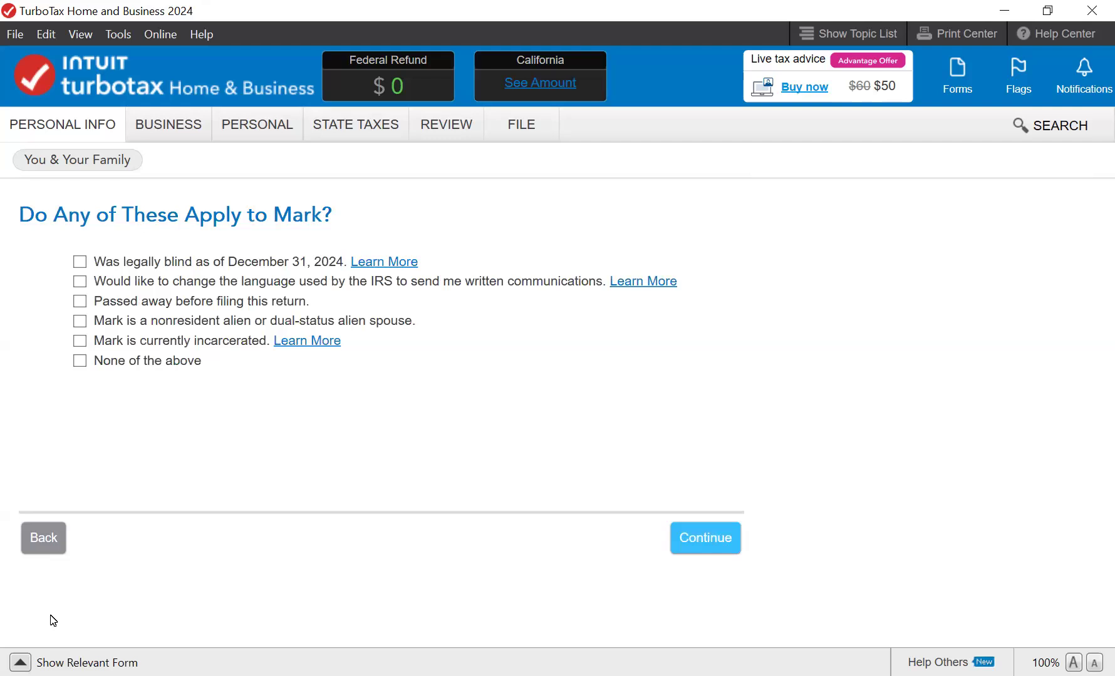
{"action": "key", "text": "space"}
{"action": "key", "text": "Tab"}
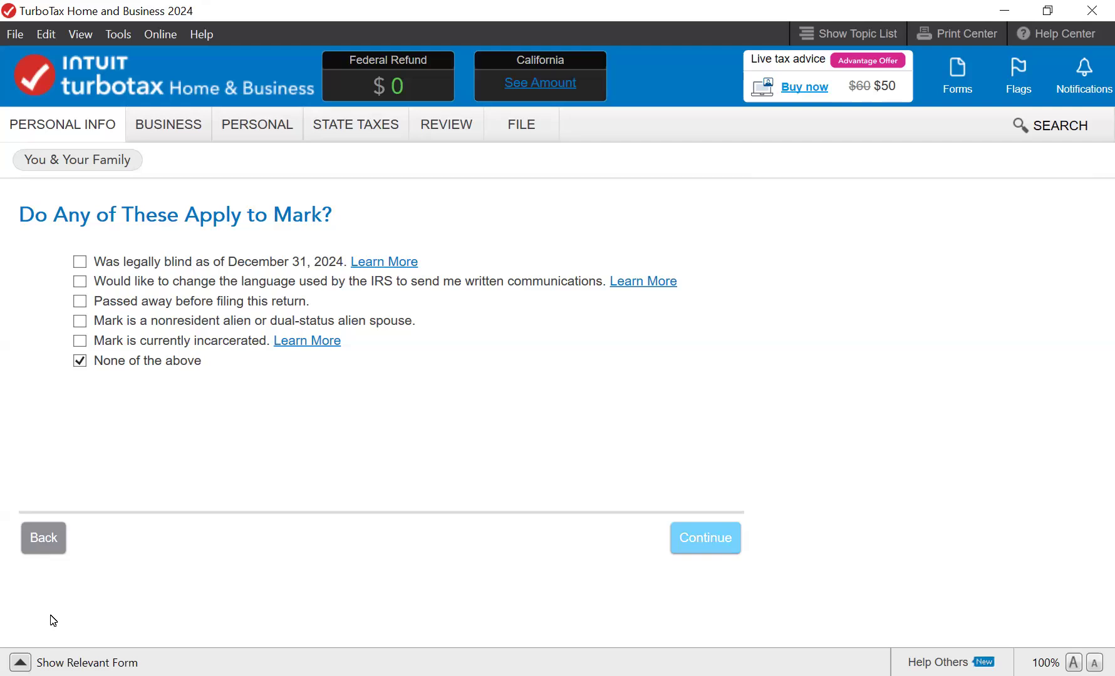
{"action": "key", "text": "Return"}
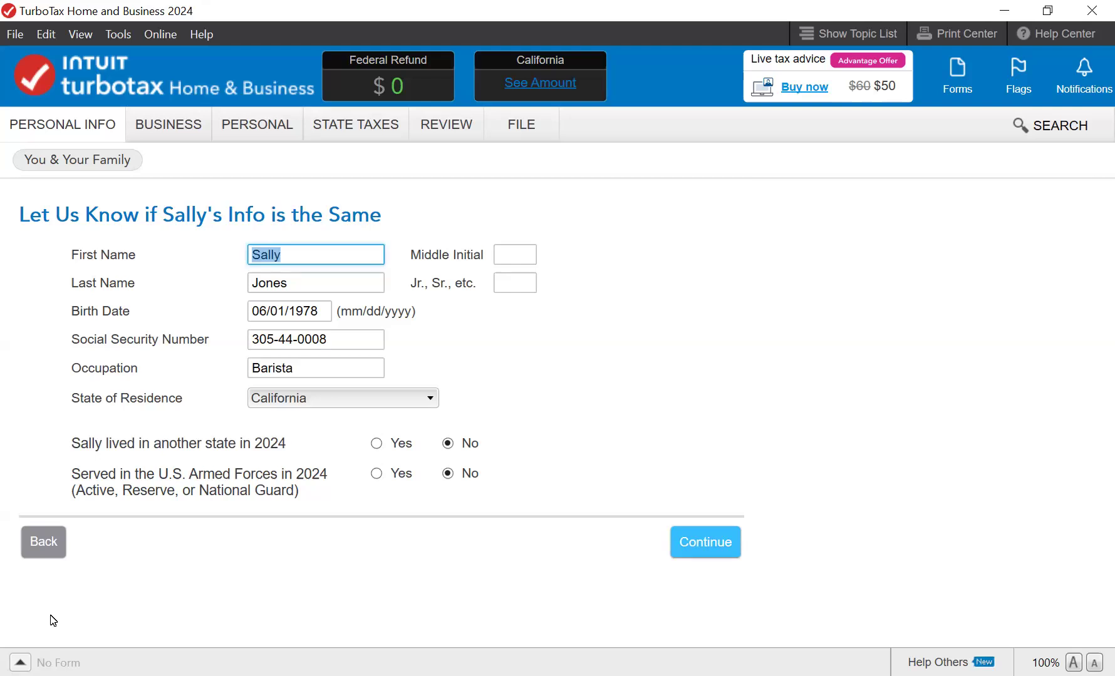
- Keep the spouse's details unchanged, with no dependency claim and none of the special situations
{"action": "key", "text": "Return"}
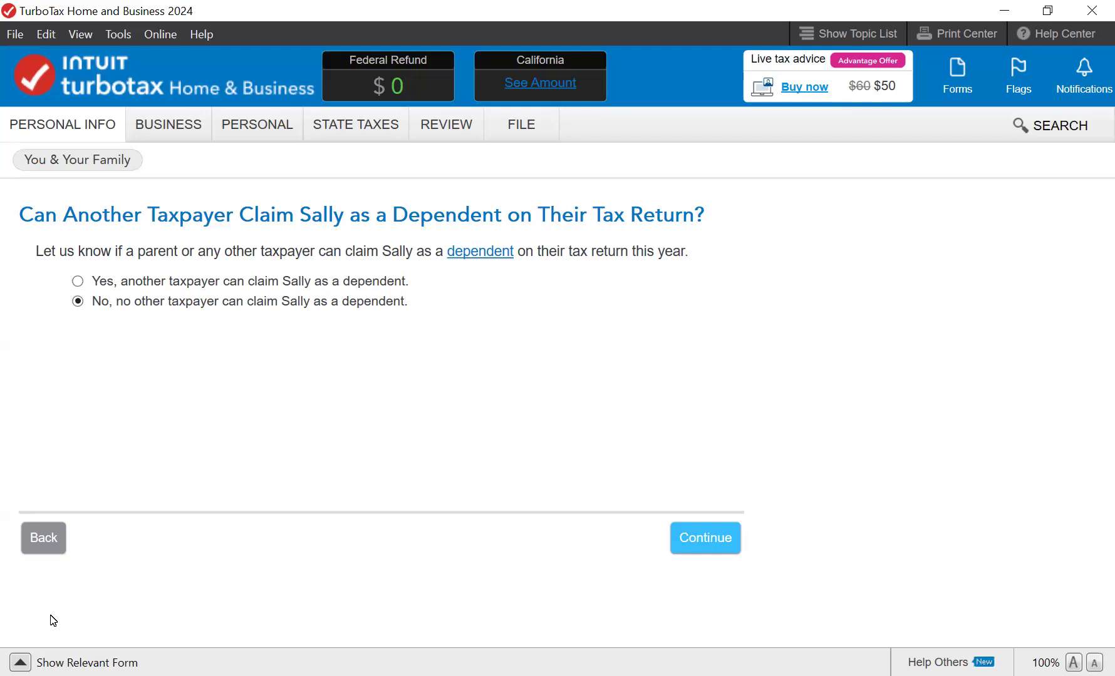
{"action": "key", "text": "Return"}
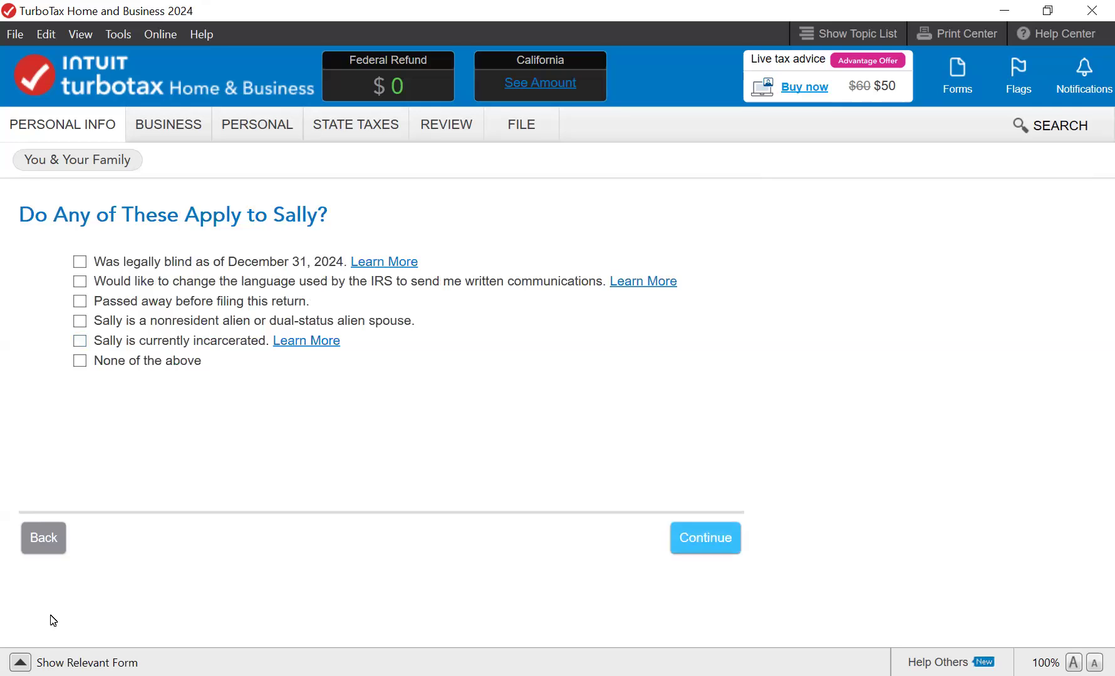
{"action": "key", "text": "space"}
{"action": "key", "text": "Return"}
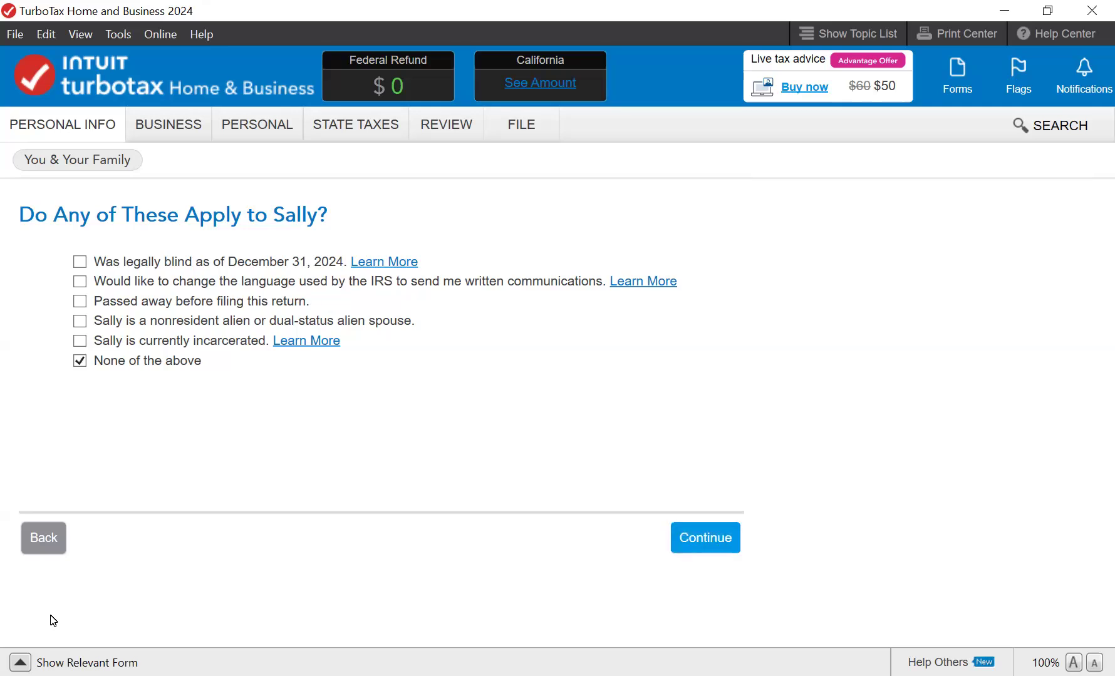
- Answer No to earning income in other states
{"action": "key", "text": "Return"}
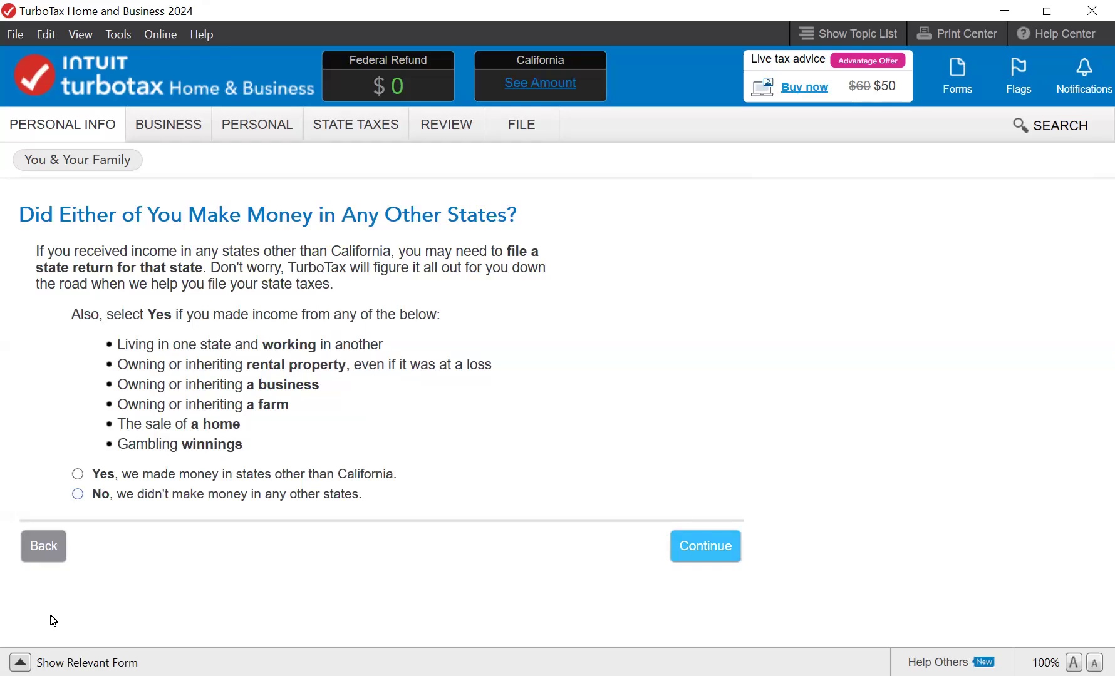
{"action": "key", "text": "space"}
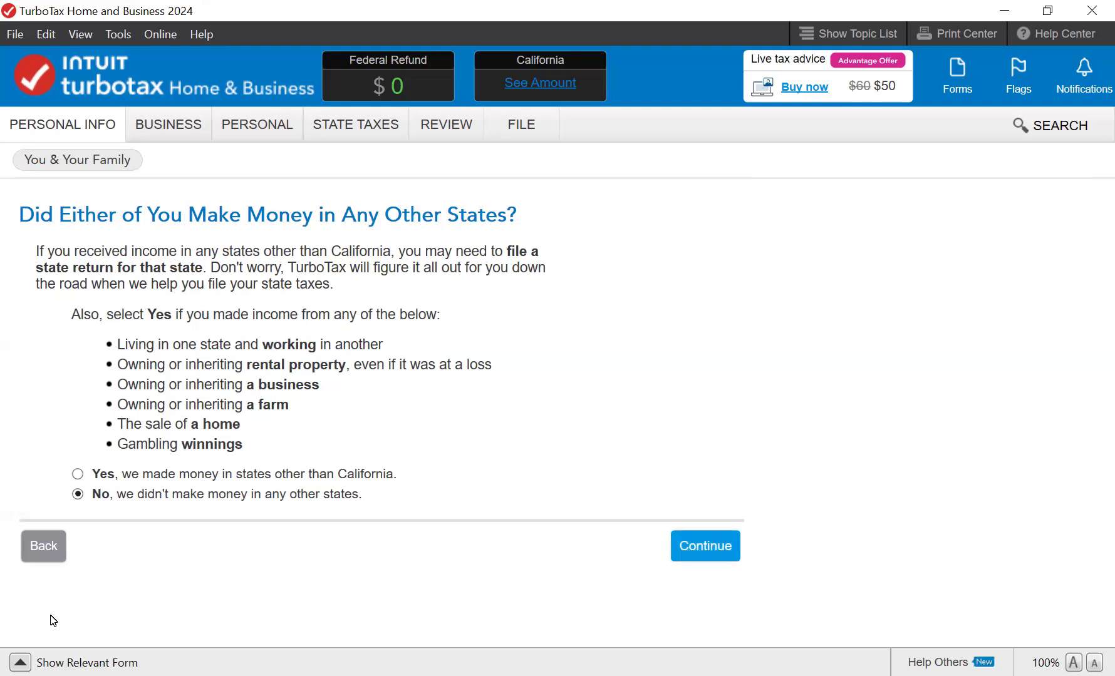
{"action": "key", "text": "Return"}
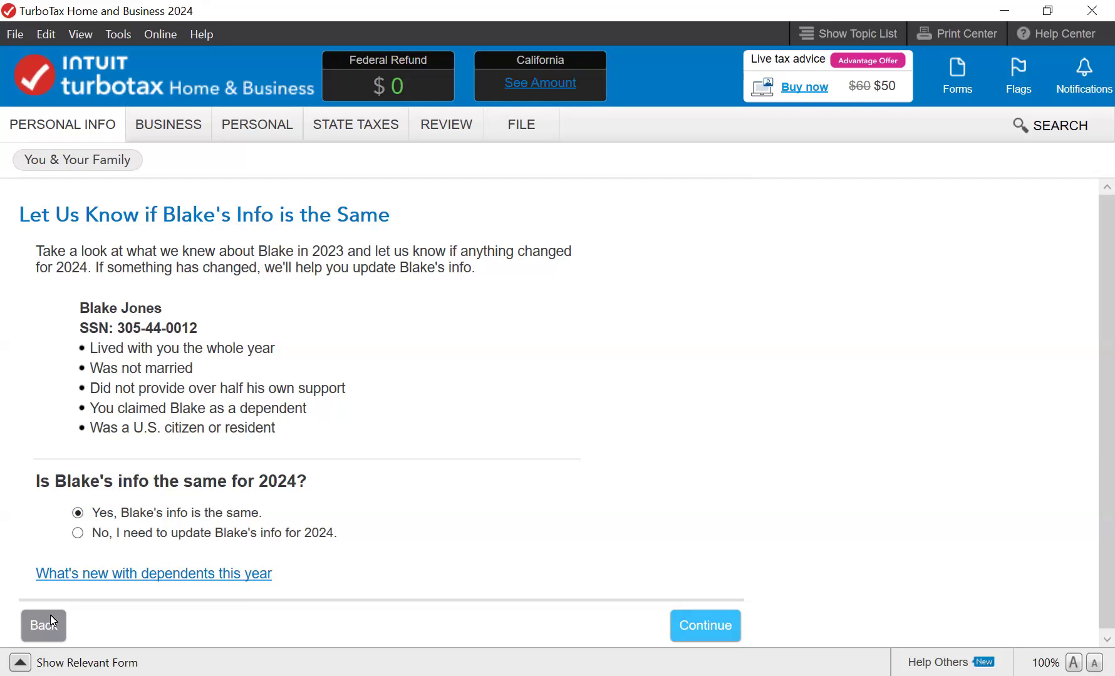
- Mark the son's and daughter's info as unchanged and continue to the dependents list
{"action": "left_click", "coordinate": [53, 622]}
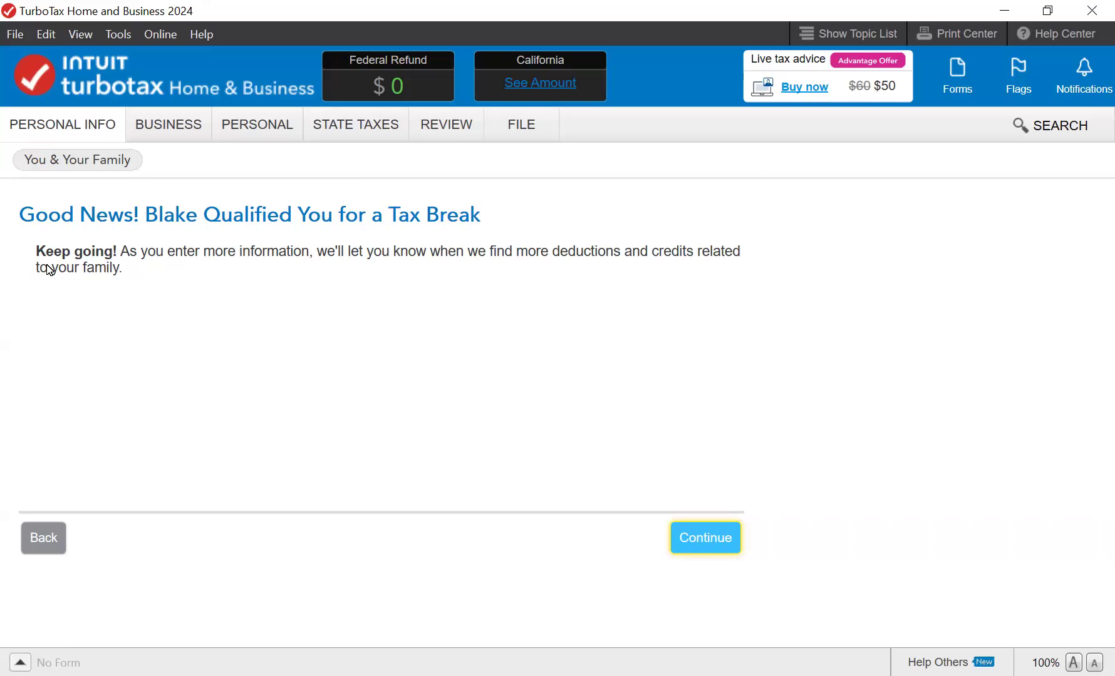
{"action": "key", "text": "Return"}
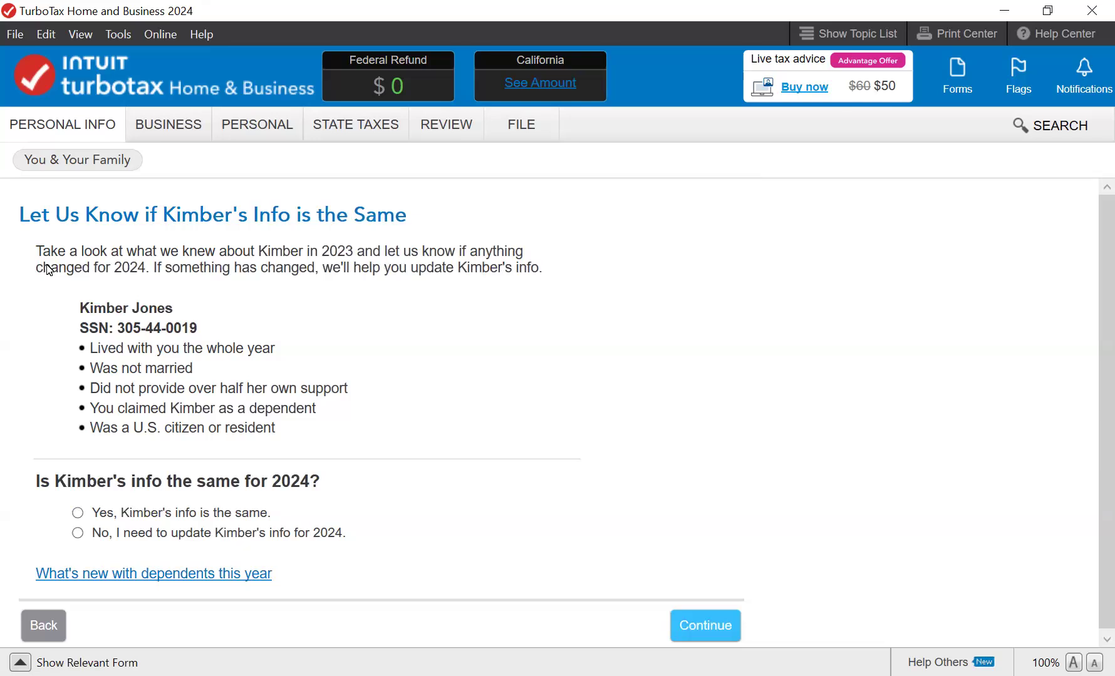
{"action": "key", "text": "space"}
{"action": "key", "text": "Return"}
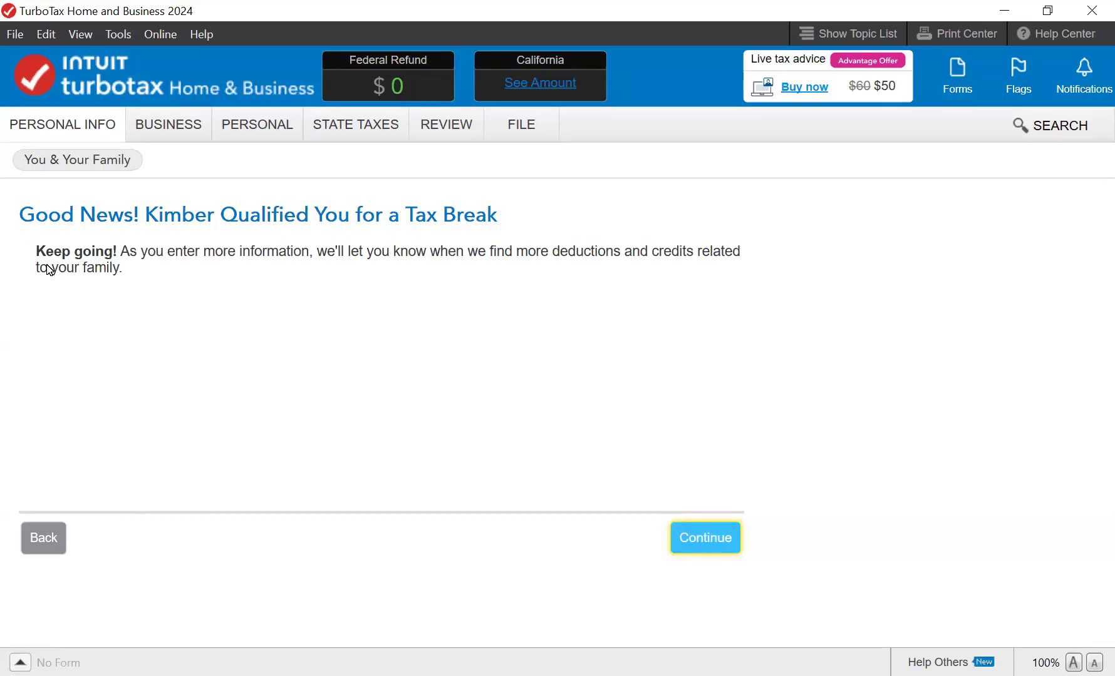
{"action": "key", "text": "Return"}
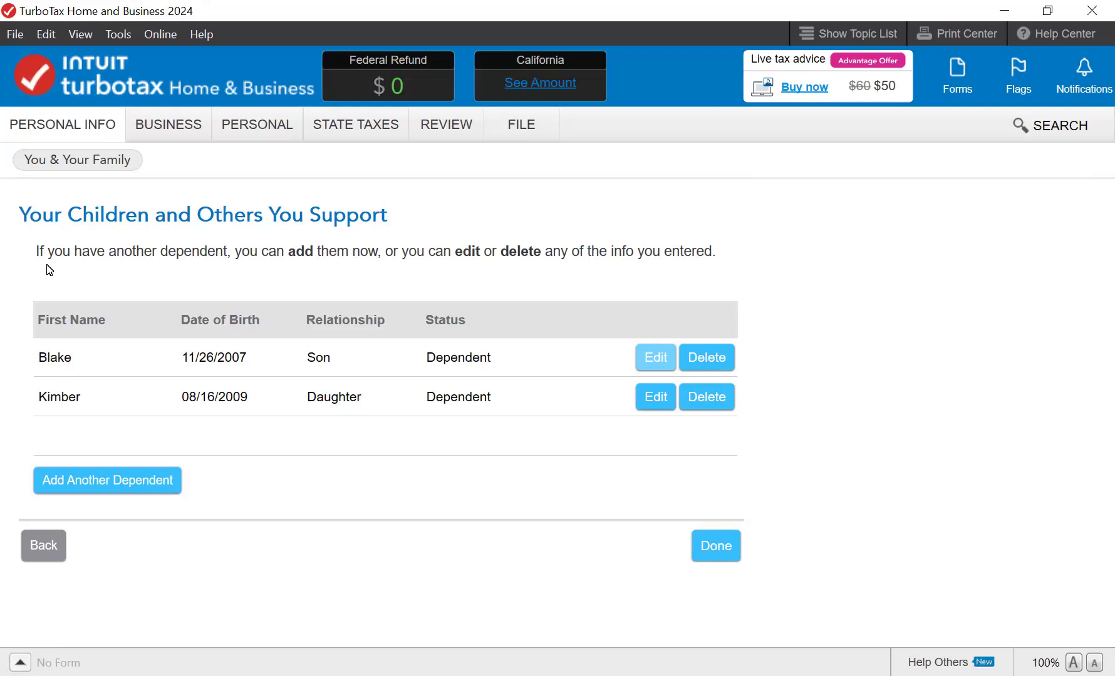
- Open the son's entry, keep him as your child, and answer the months-lived question
{"action": "key", "text": "Return"}
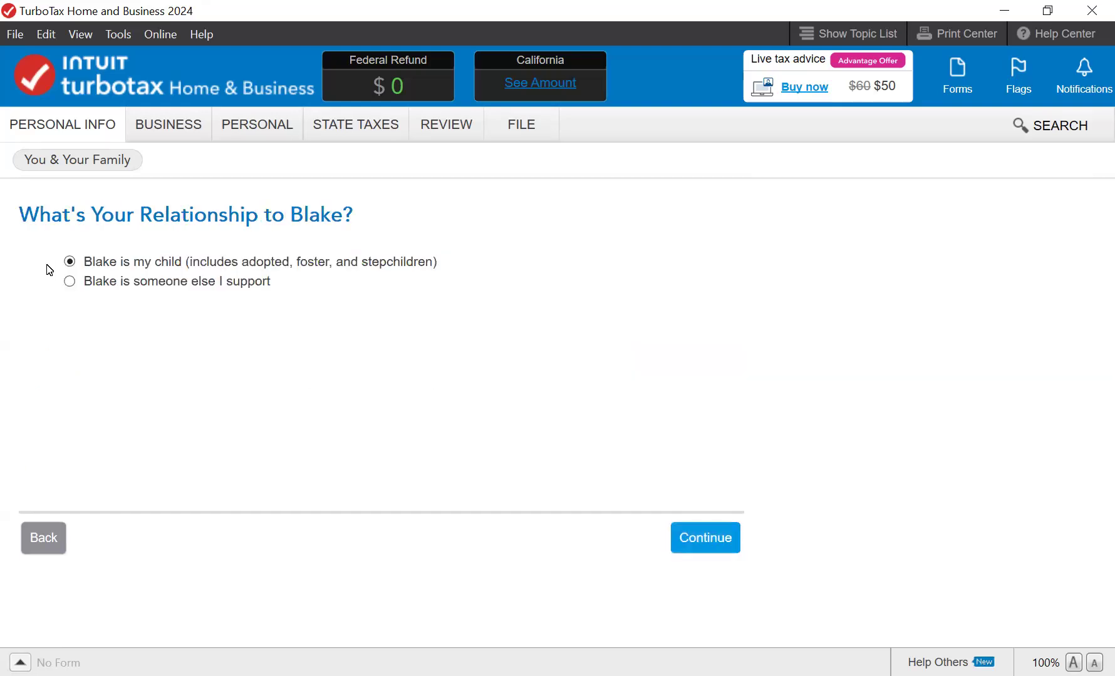
{"action": "key", "text": "Return"}
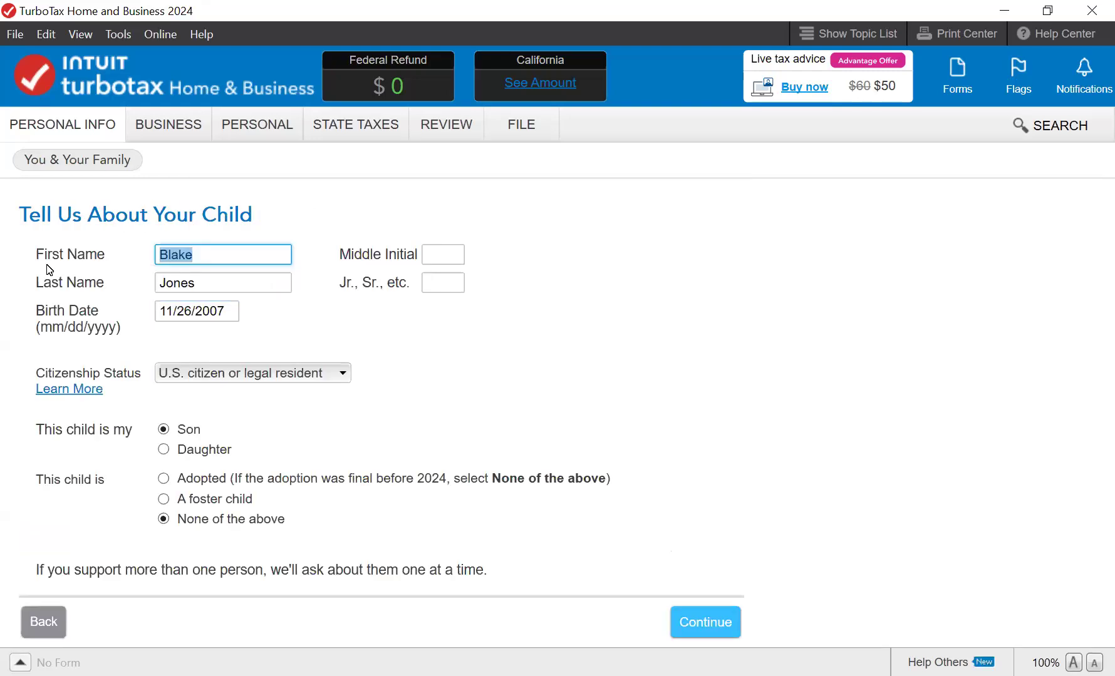
{"action": "key", "text": "Return"}
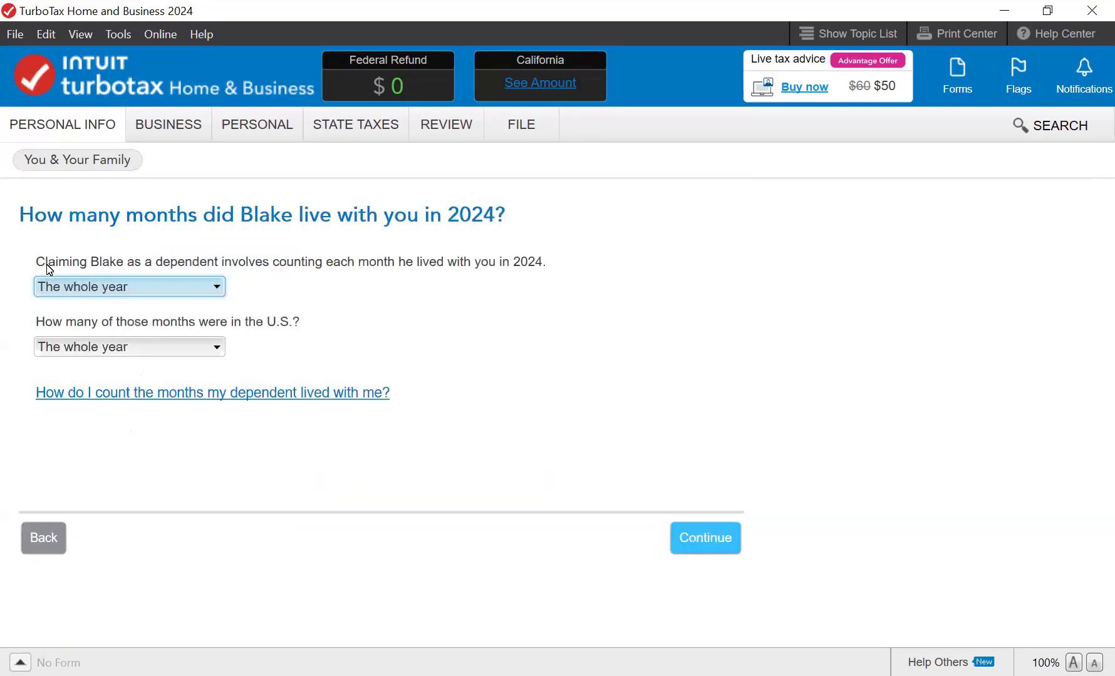
{"action": "key", "text": "Tab"}
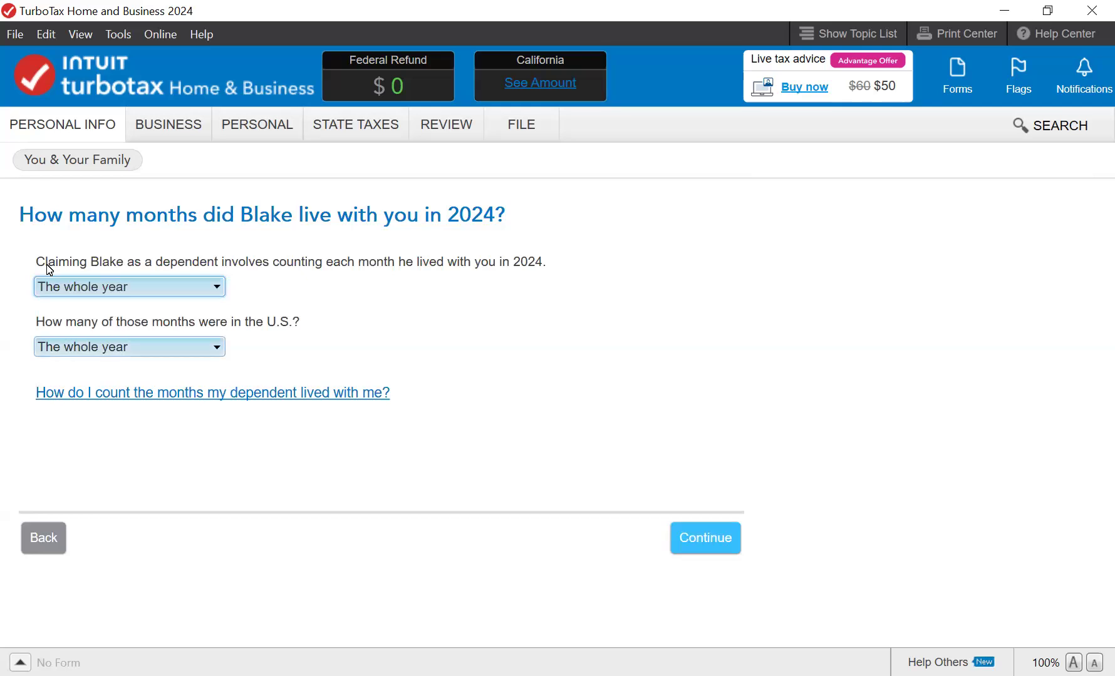
{"action": "key", "text": "Tab"}
{"action": "key", "text": "Return"}
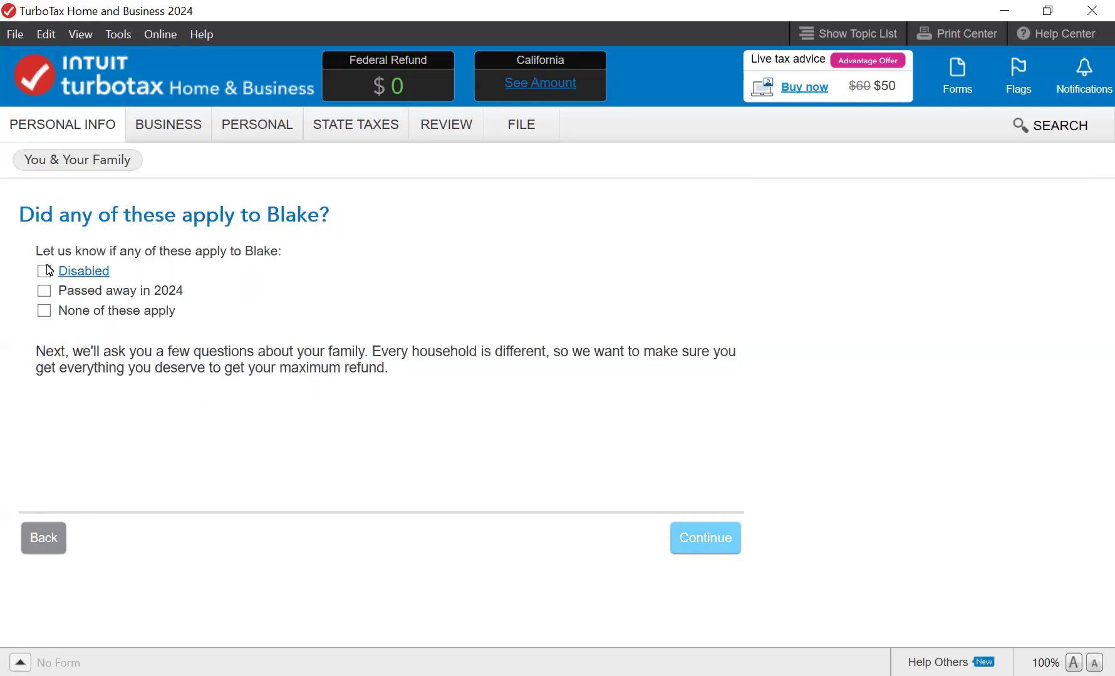
- Answer the son's questions: no special situations, not married, both spouses as parents, no relative support
{"action": "left_click", "coordinate": [44, 311]}
{"action": "key", "text": "Return"}
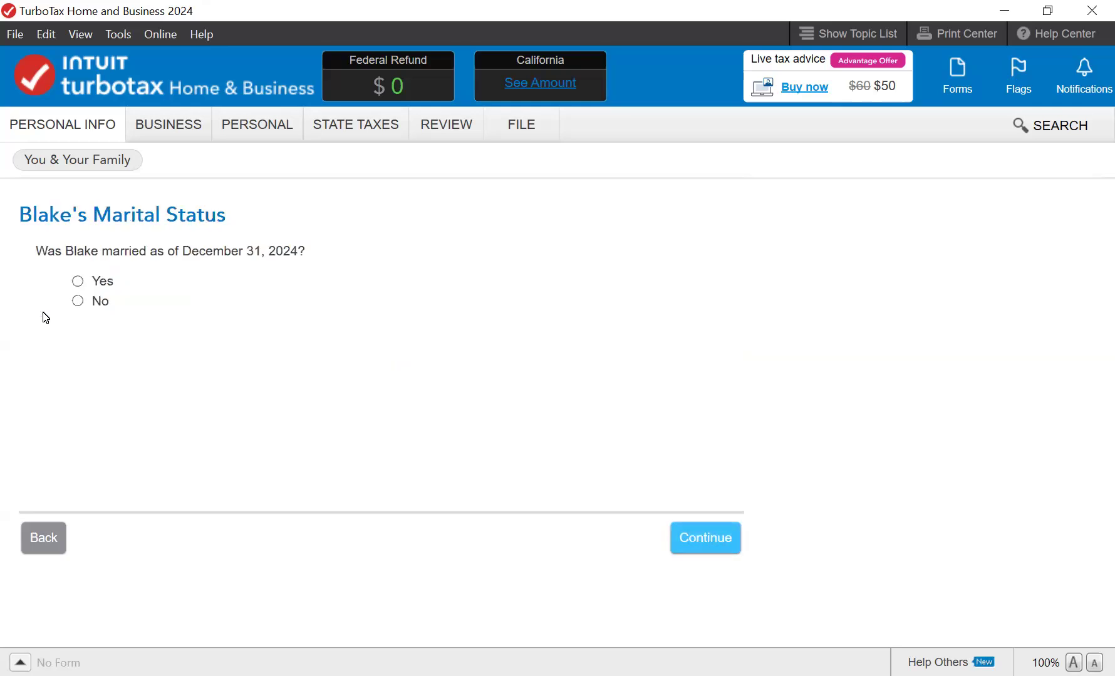
{"action": "left_click", "coordinate": [44, 312]}
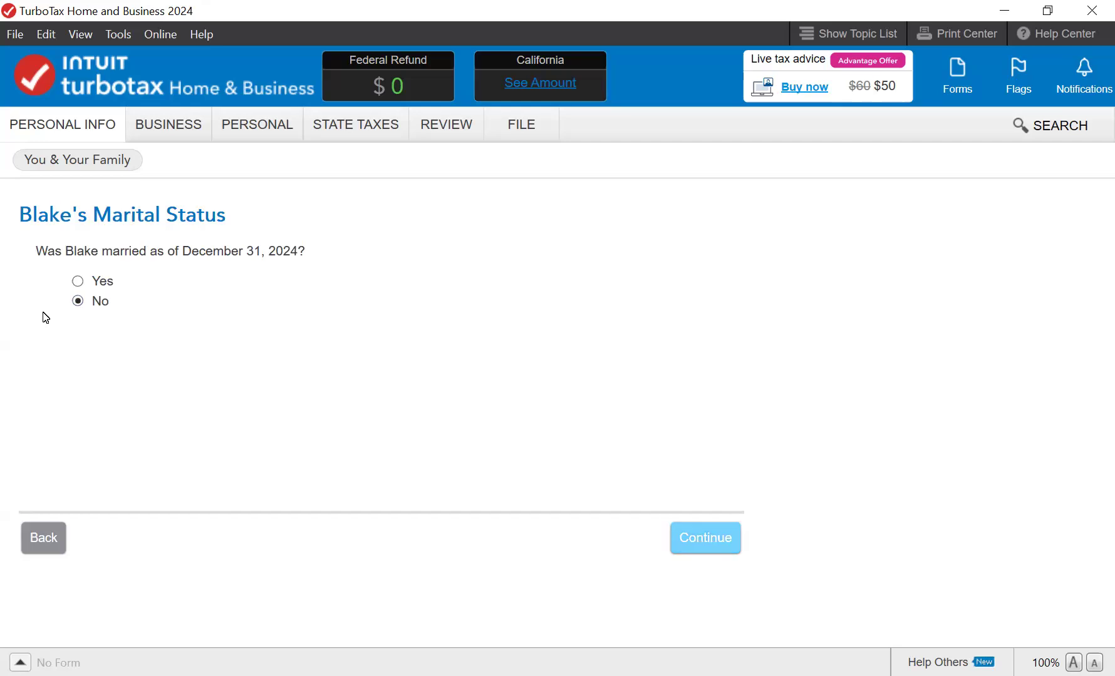
{"action": "key", "text": "Return"}
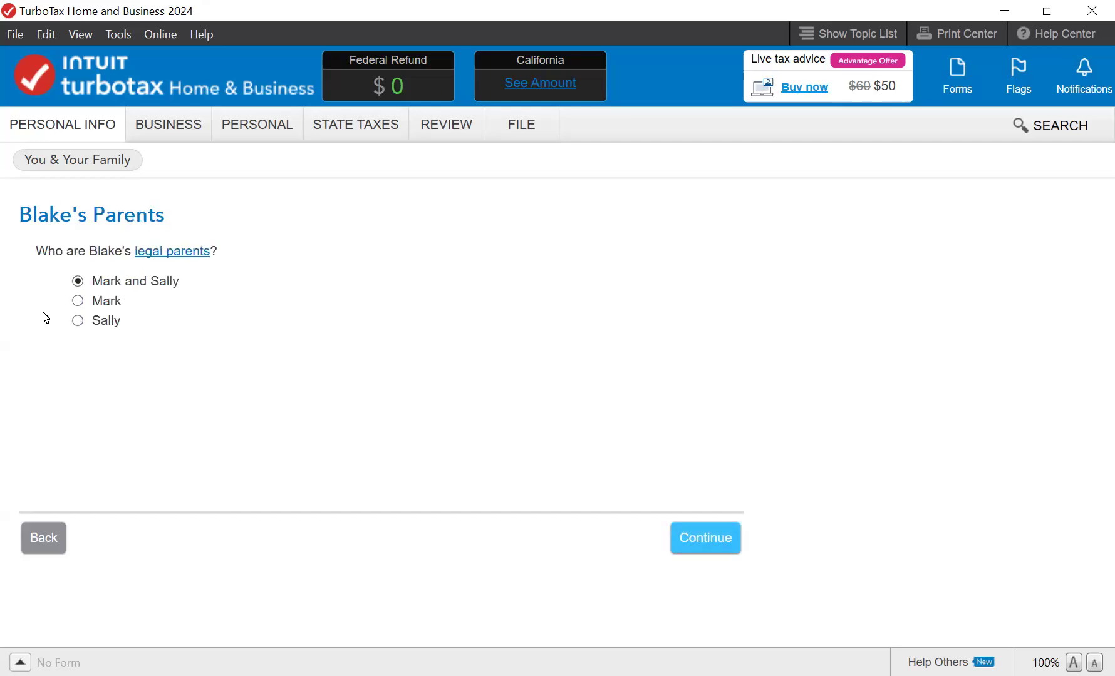
{"action": "key", "text": "Return"}
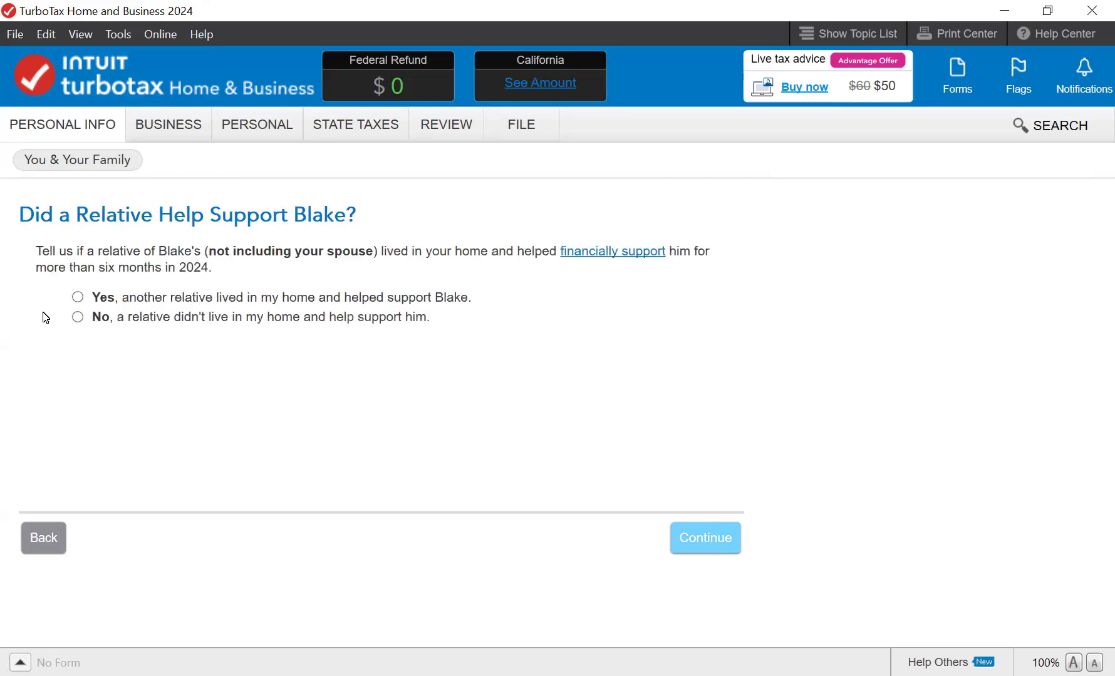
{"action": "key", "text": "space"}
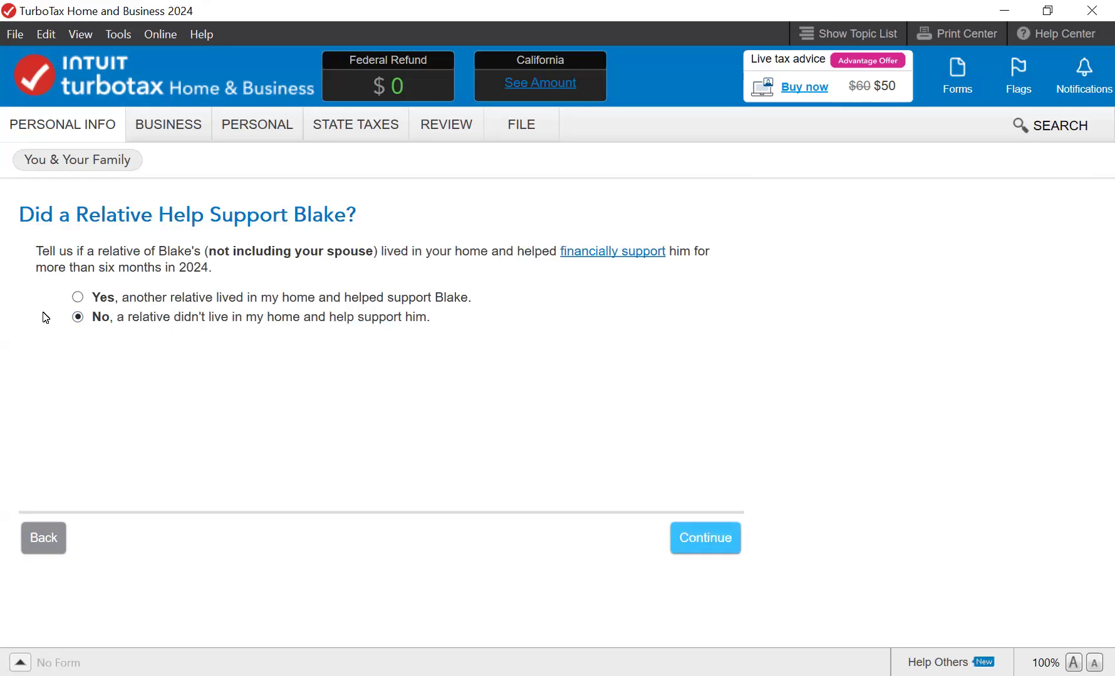
{"action": "key", "text": "Return"}
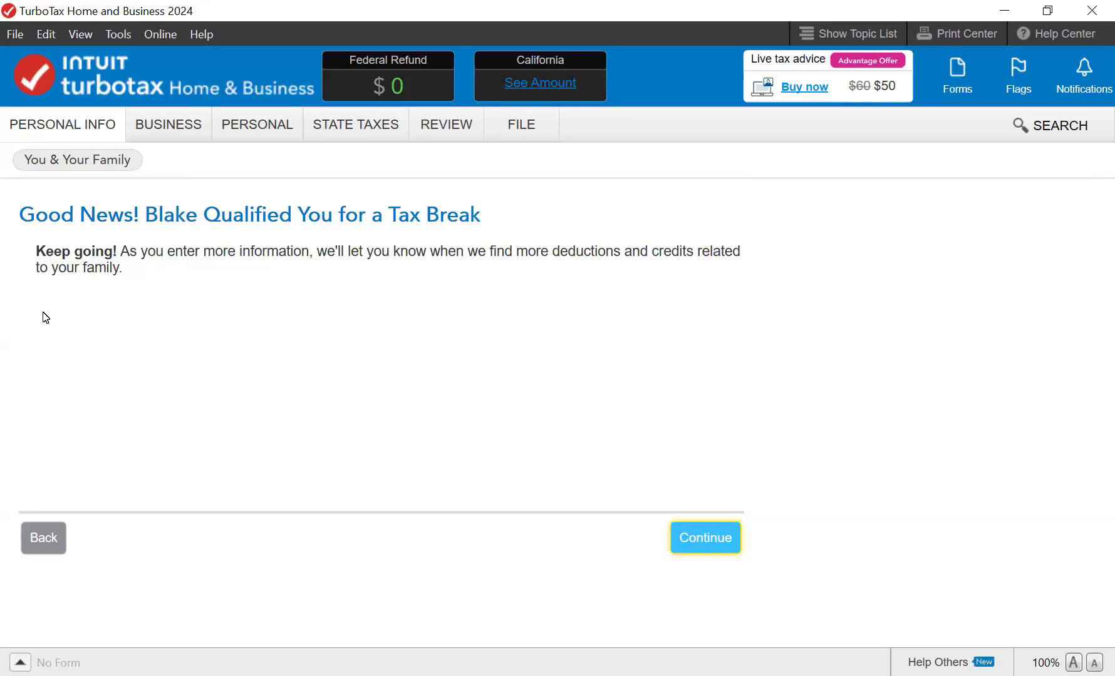
- Confirm the son's Social Security number and finish the dependents list
{"action": "key", "text": "Return"}
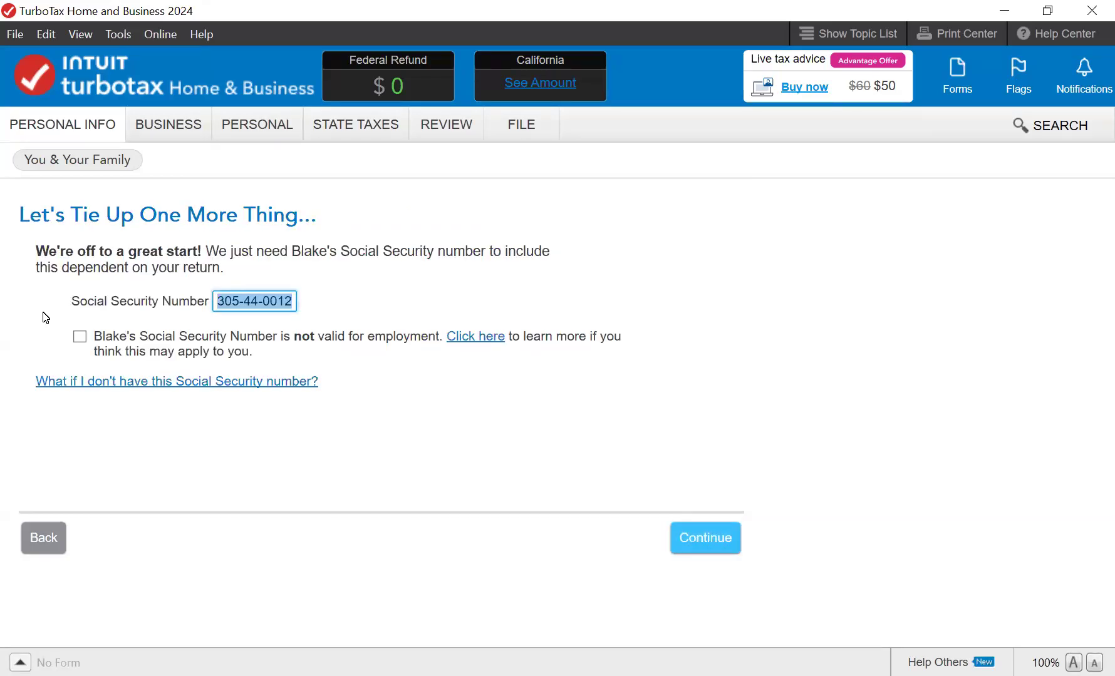
{"action": "key", "text": "Return"}
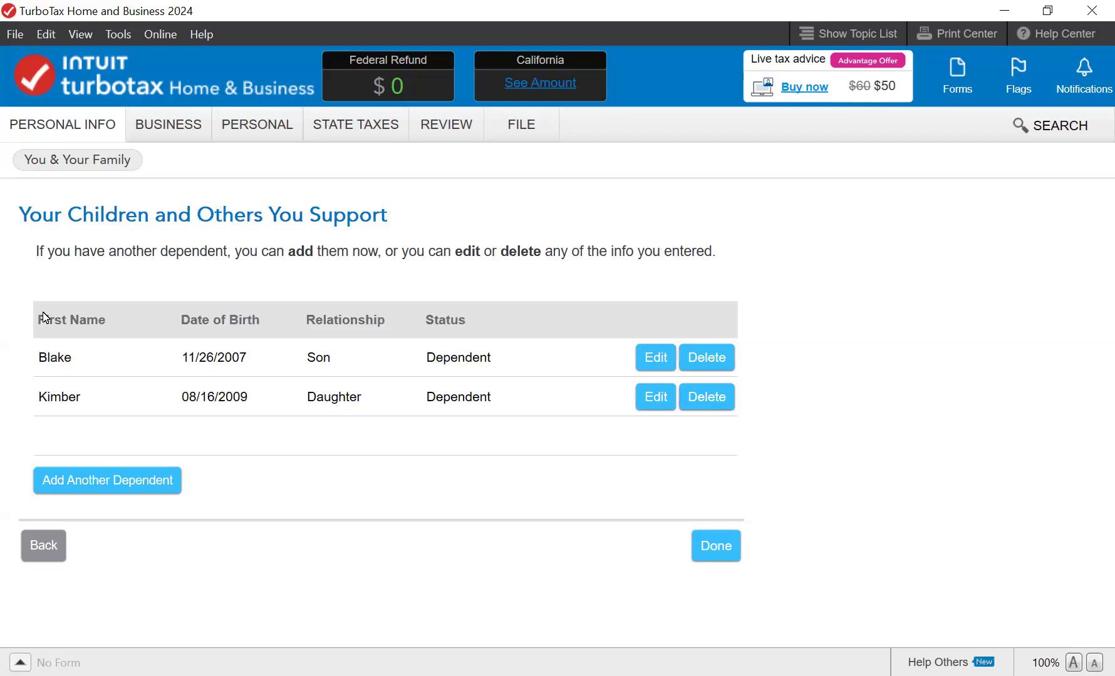
{"action": "key", "text": "Return"}
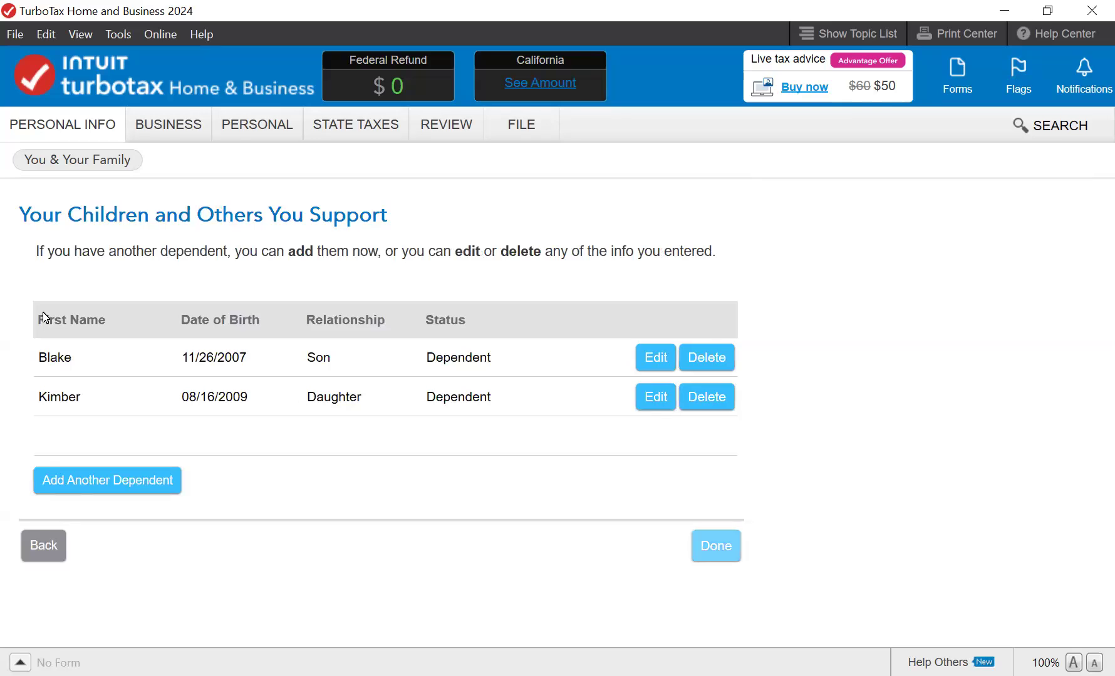
{"action": "key", "text": "Return"}
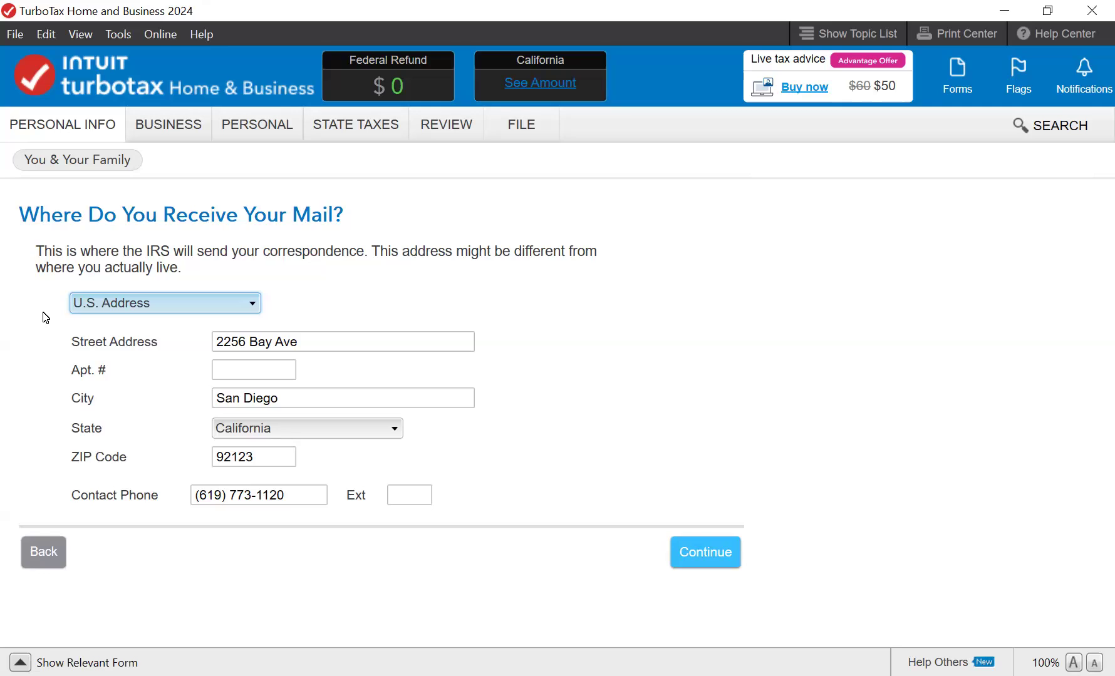
- Accept the mailing address and phone number, then review the personal info summary
{"action": "key", "text": "Return"}
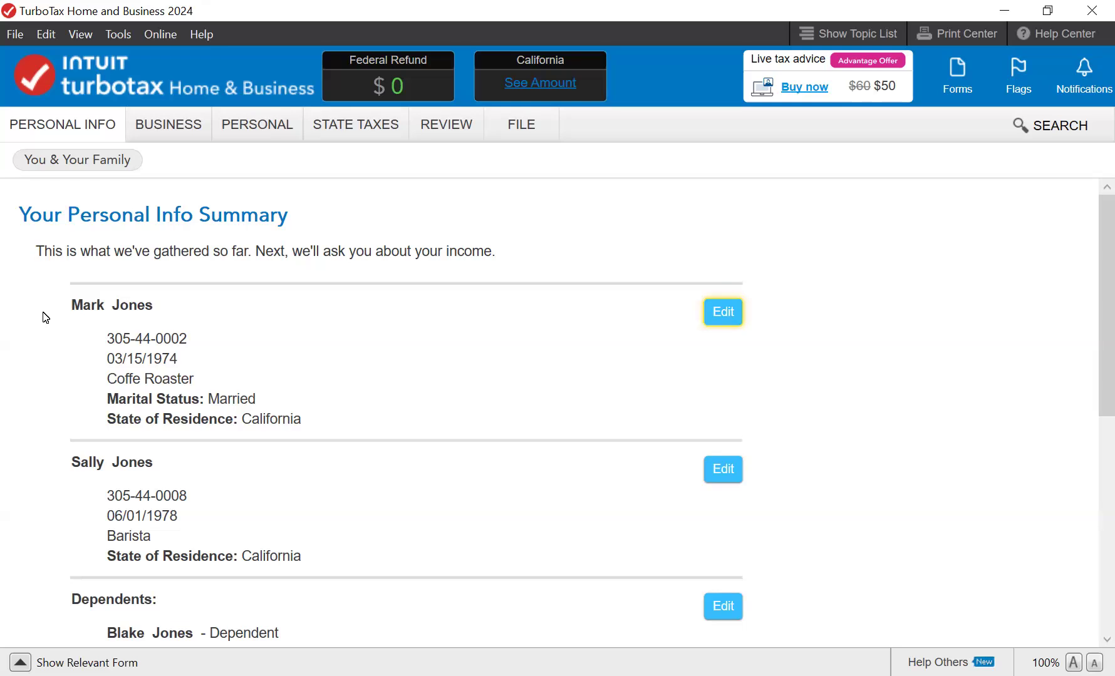
{"action": "scroll", "coordinate": [45, 317], "scroll_direction": "down", "scroll_amount": 3}
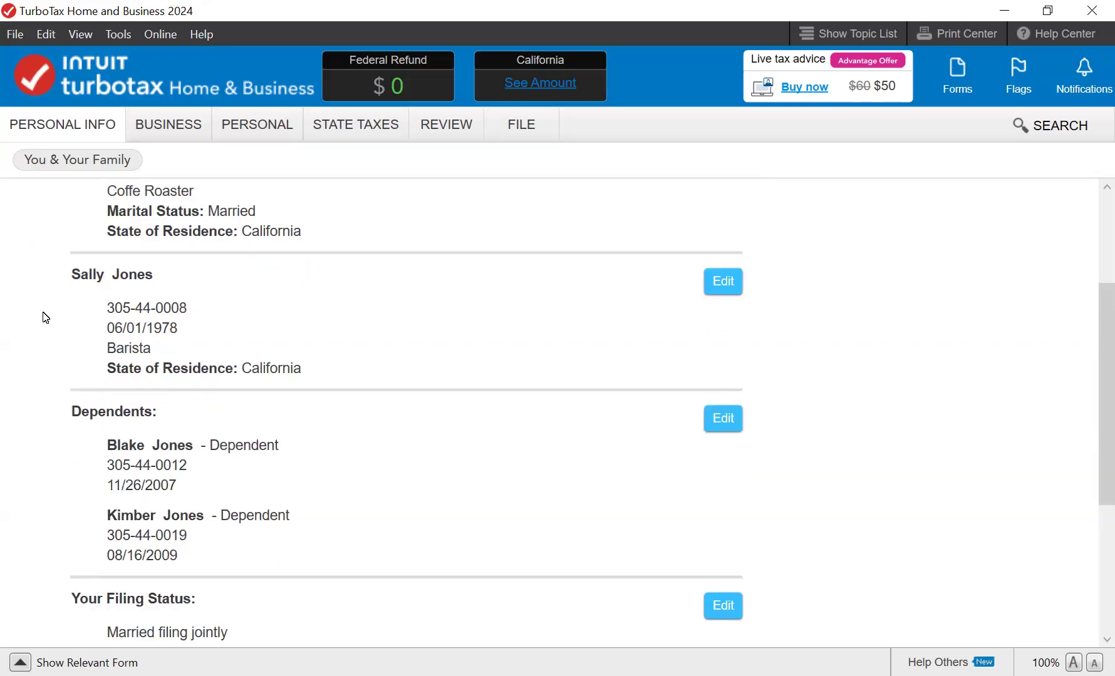
{"action": "scroll", "coordinate": [45, 318], "scroll_direction": "down", "scroll_amount": 3}
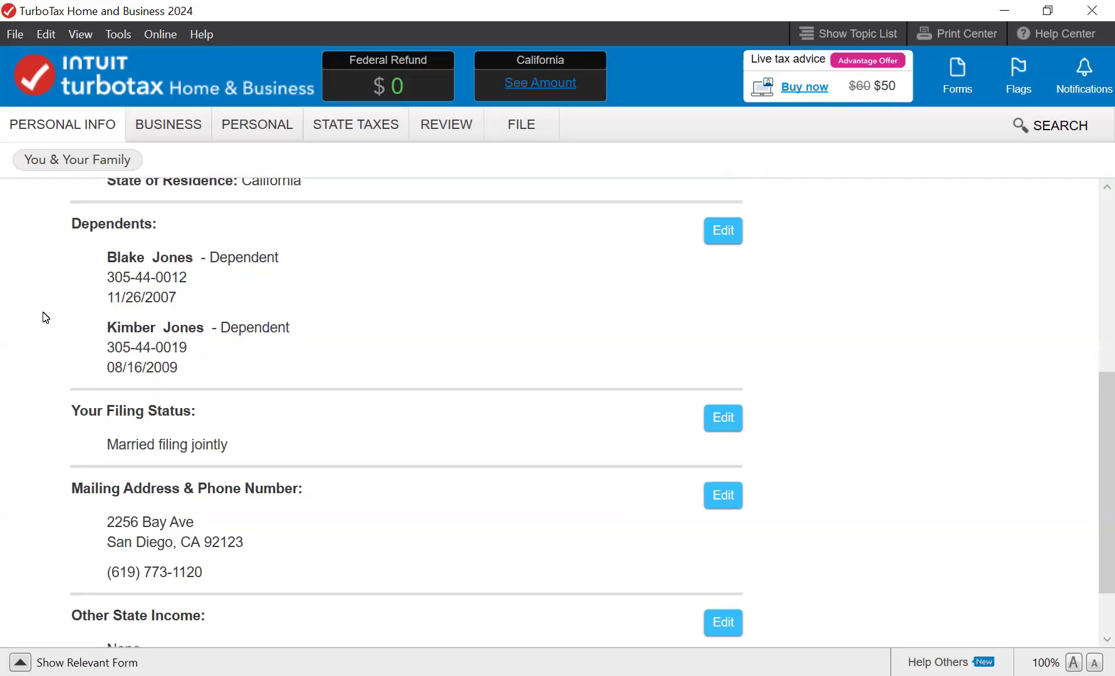
{"action": "scroll", "coordinate": [45, 318], "scroll_direction": "down", "scroll_amount": 2}
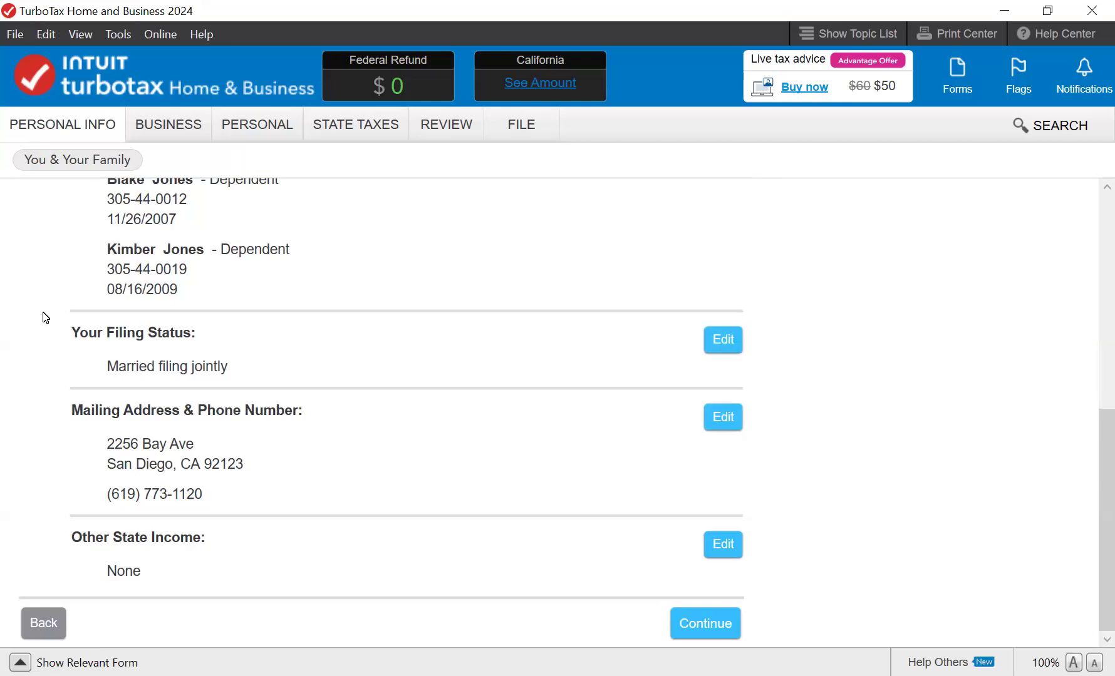
{"action": "scroll", "coordinate": [45, 317], "scroll_direction": "up", "scroll_amount": 3}
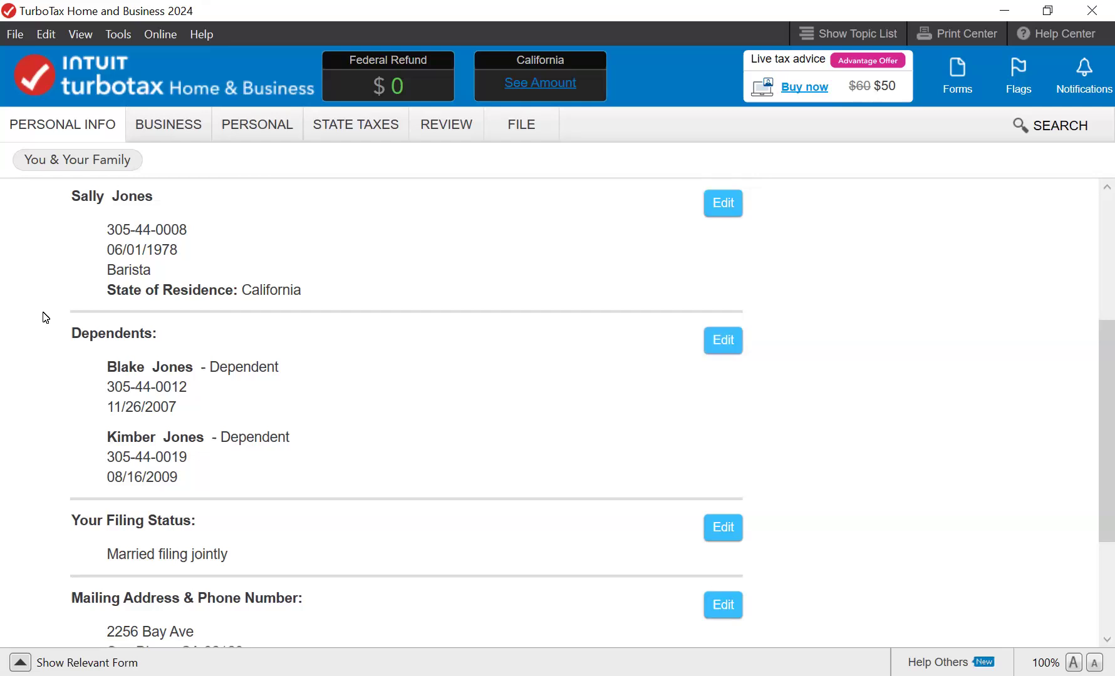
{"action": "scroll", "coordinate": [45, 318], "scroll_direction": "down", "scroll_amount": 3}
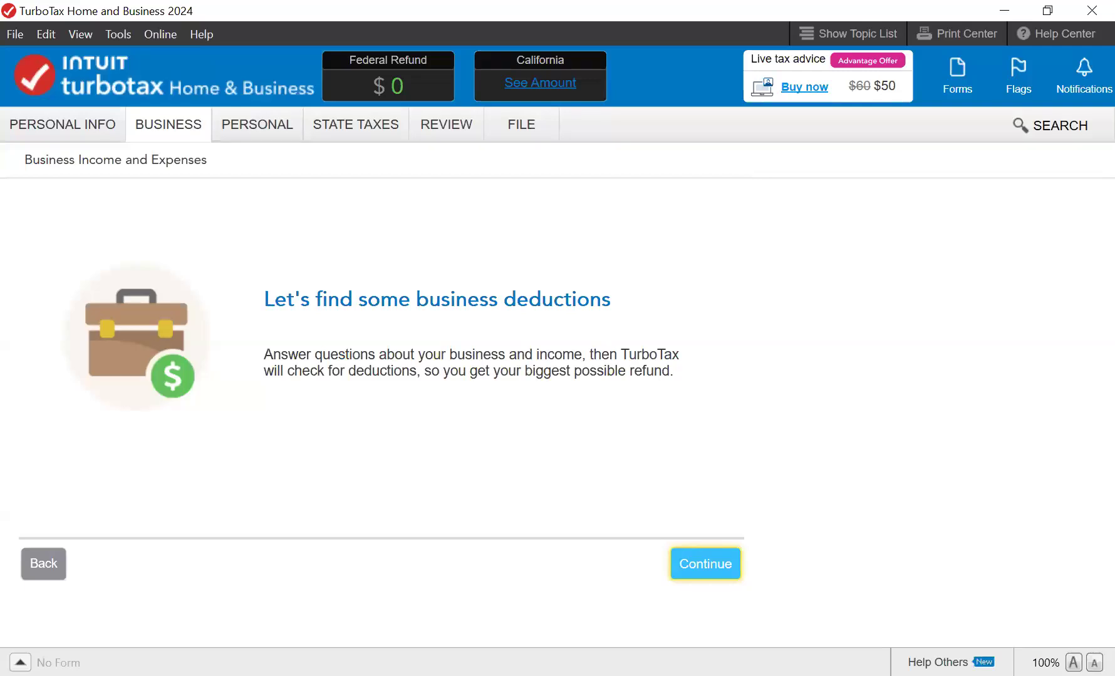
- Open the Business section, then switch to the Personal income and deductions section
{"action": "left_click", "coordinate": [169, 129]}
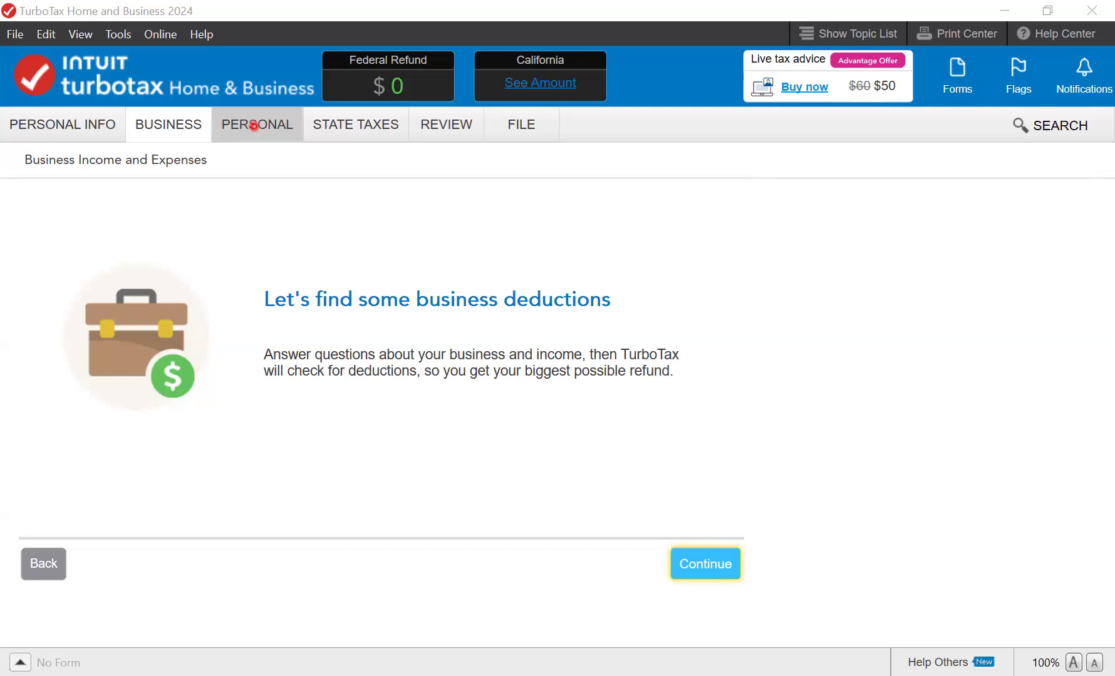
{"action": "left_click", "coordinate": [254, 125]}
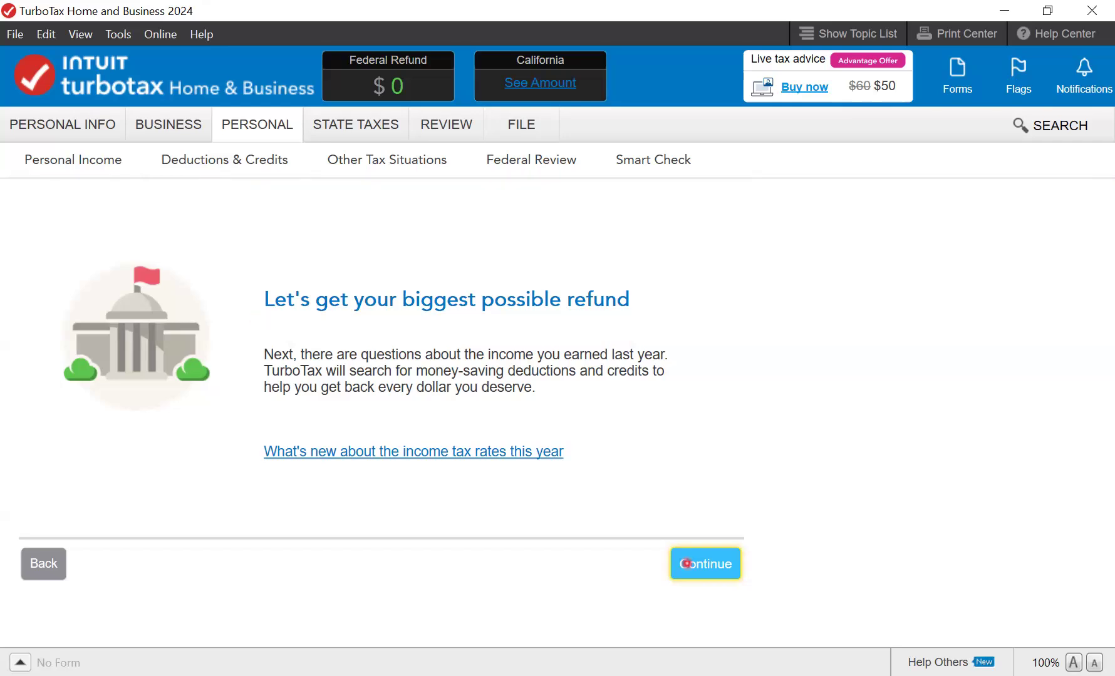
- Start personal income, pick an entry approach, and confirm both 2023 W-2 jobs still apply
{"action": "left_click", "coordinate": [706, 566]}
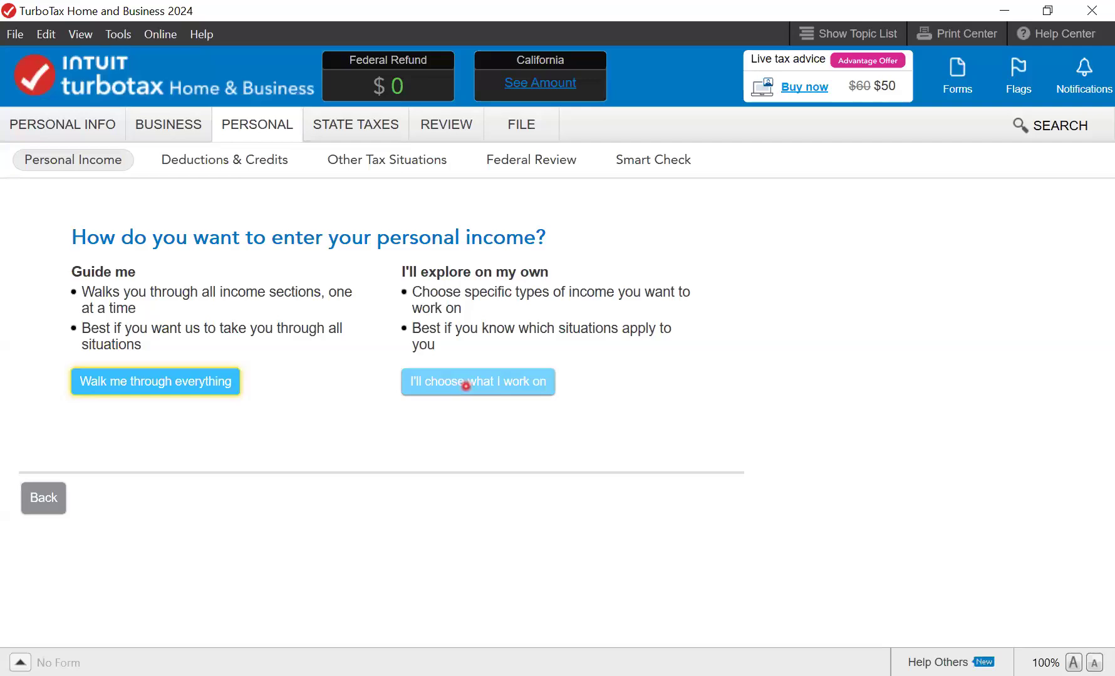
{"action": "left_click", "coordinate": [465, 385]}
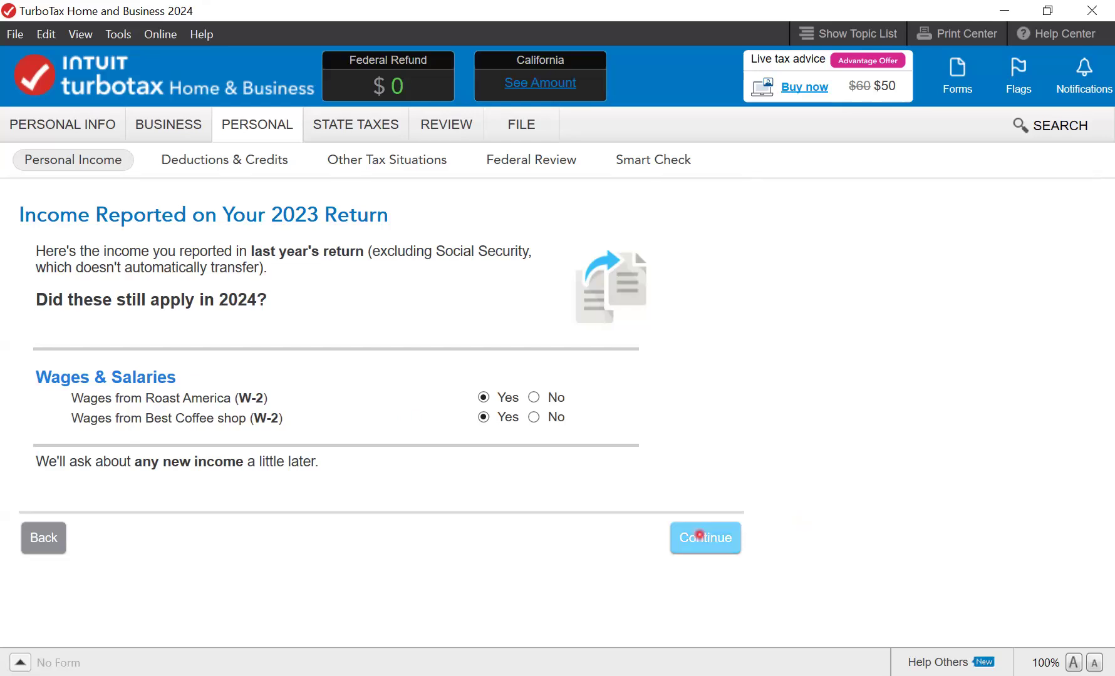
{"action": "left_click", "coordinate": [701, 536]}
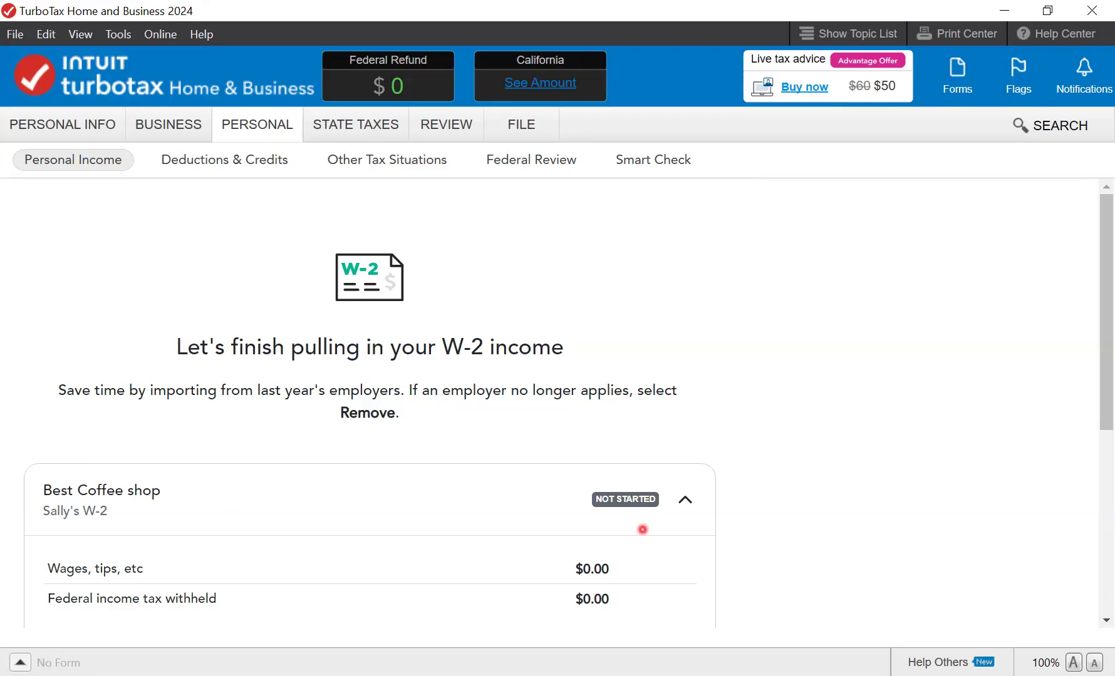
- Start the Best Coffee shop W-2, accept its prefilled EIN, and choose manual entry
{"action": "left_click_drag", "start_coordinate": [1106, 396], "coordinate": [1105, 444]}
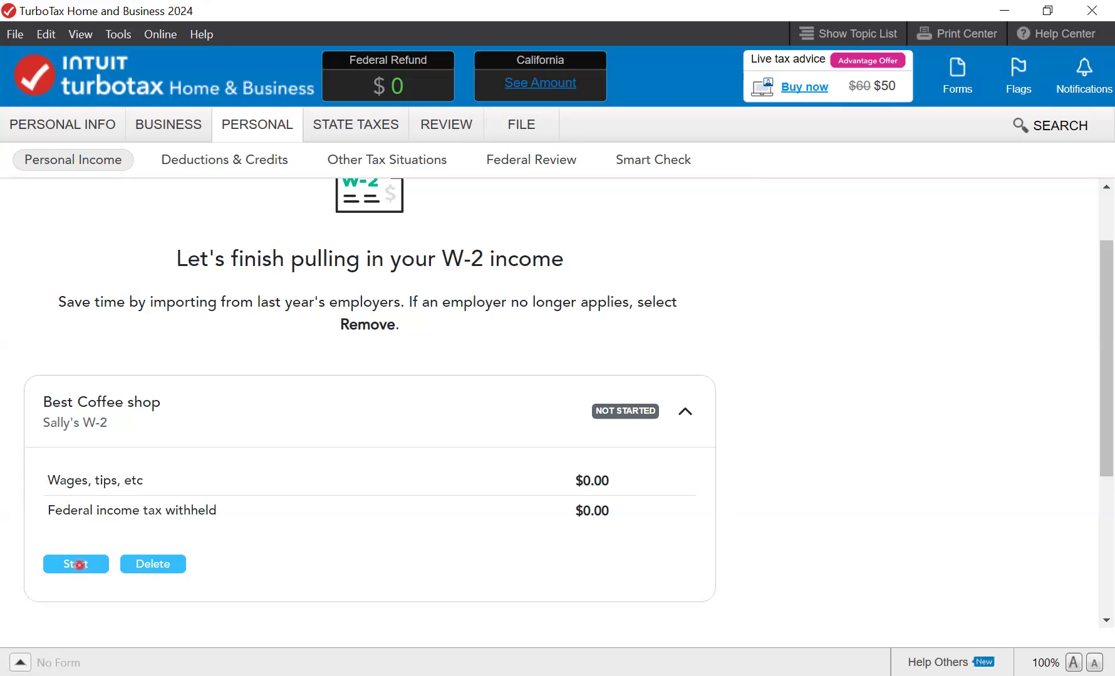
{"action": "left_click", "coordinate": [79, 565]}
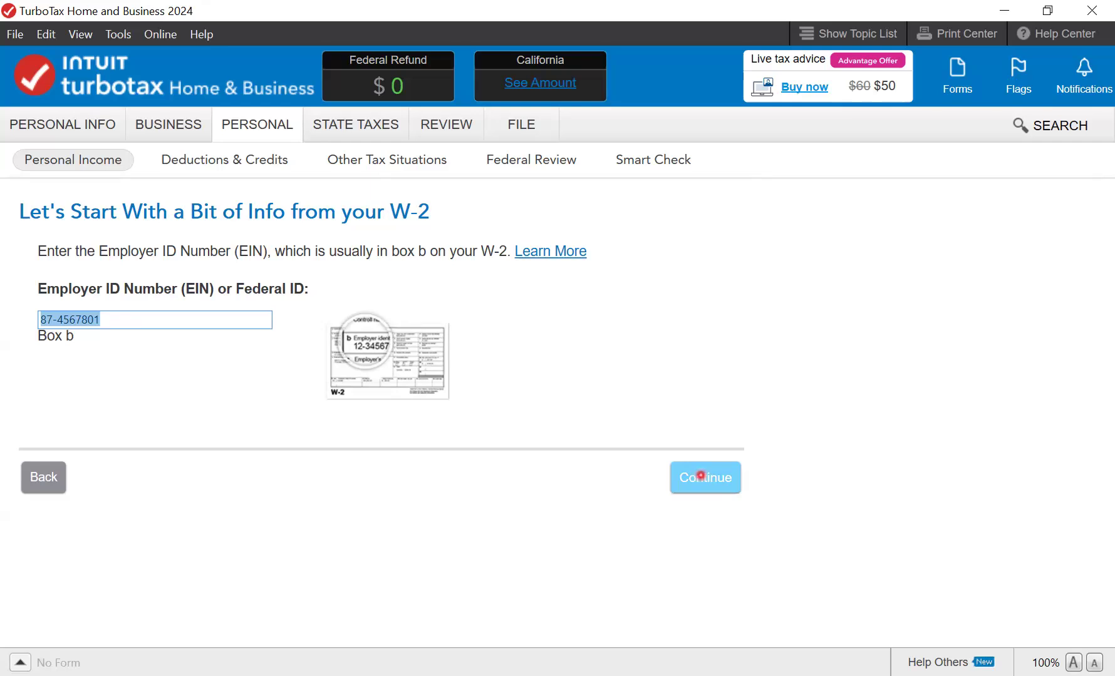
{"action": "left_click", "coordinate": [700, 476]}
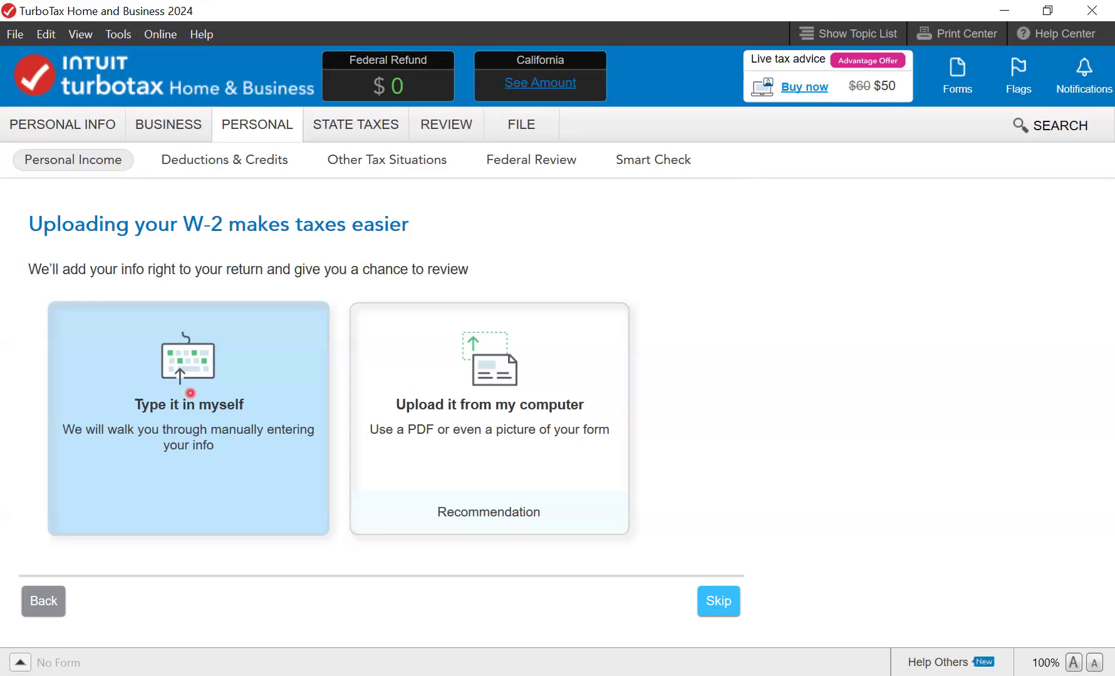
{"action": "left_click", "coordinate": [190, 392]}
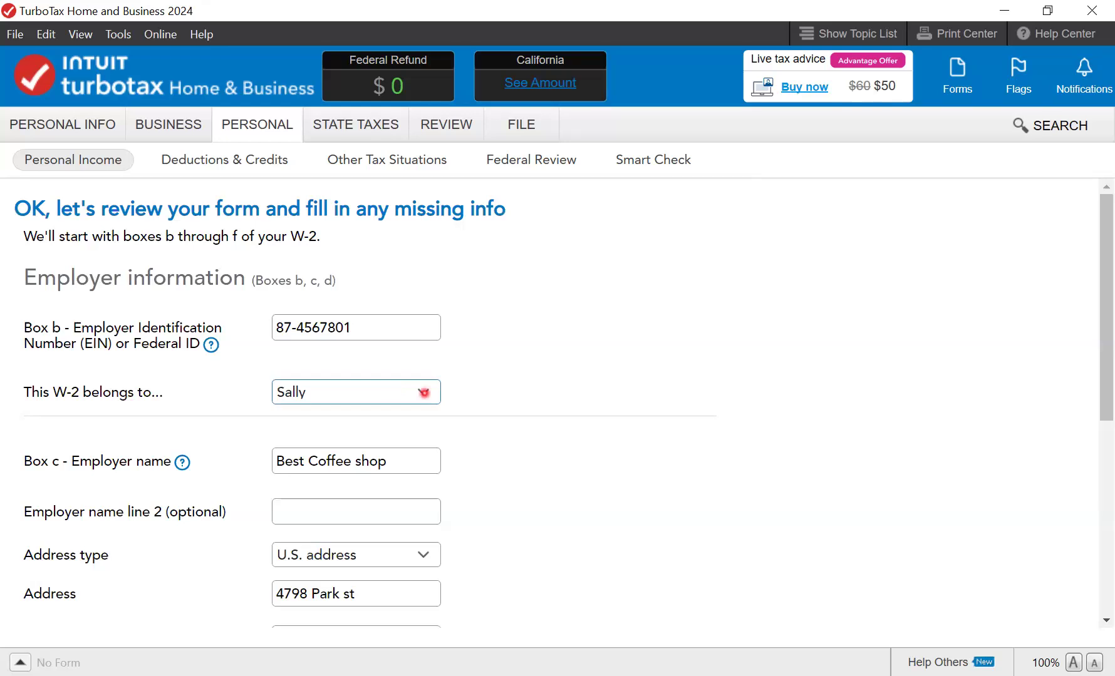
- Confirm the W-2's spouse and Best Coffee shop employer details, then continue to the wage boxes
{"action": "left_click", "coordinate": [424, 392]}
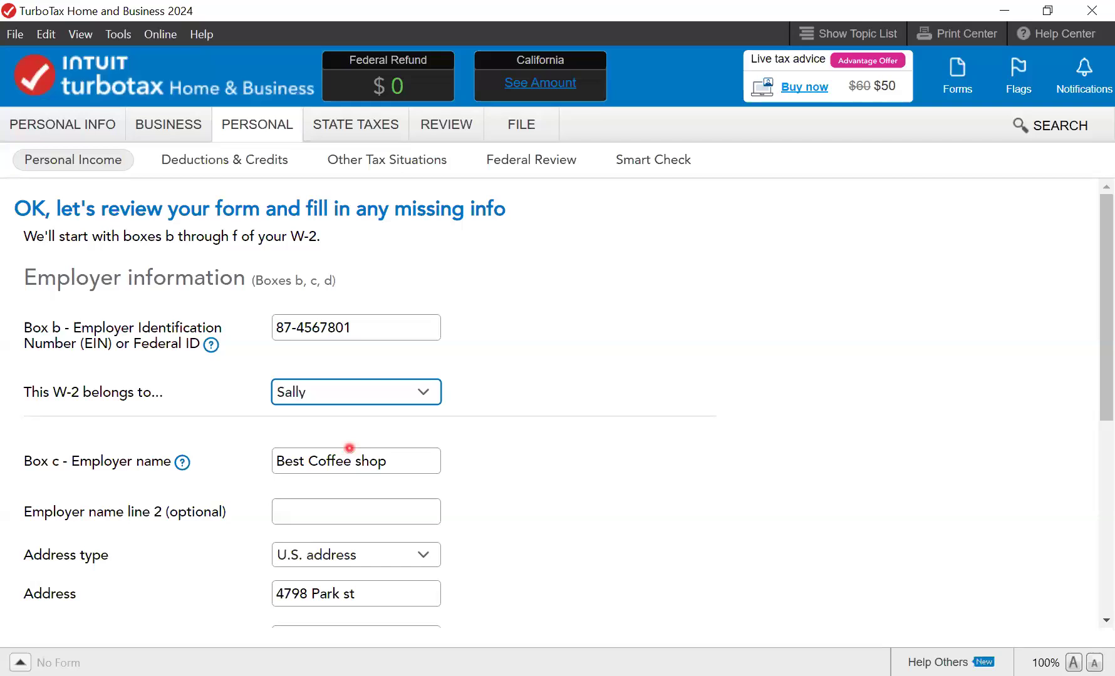
{"action": "left_click", "coordinate": [402, 463]}
{"action": "scroll", "coordinate": [501, 459], "scroll_direction": "down", "scroll_amount": 5}
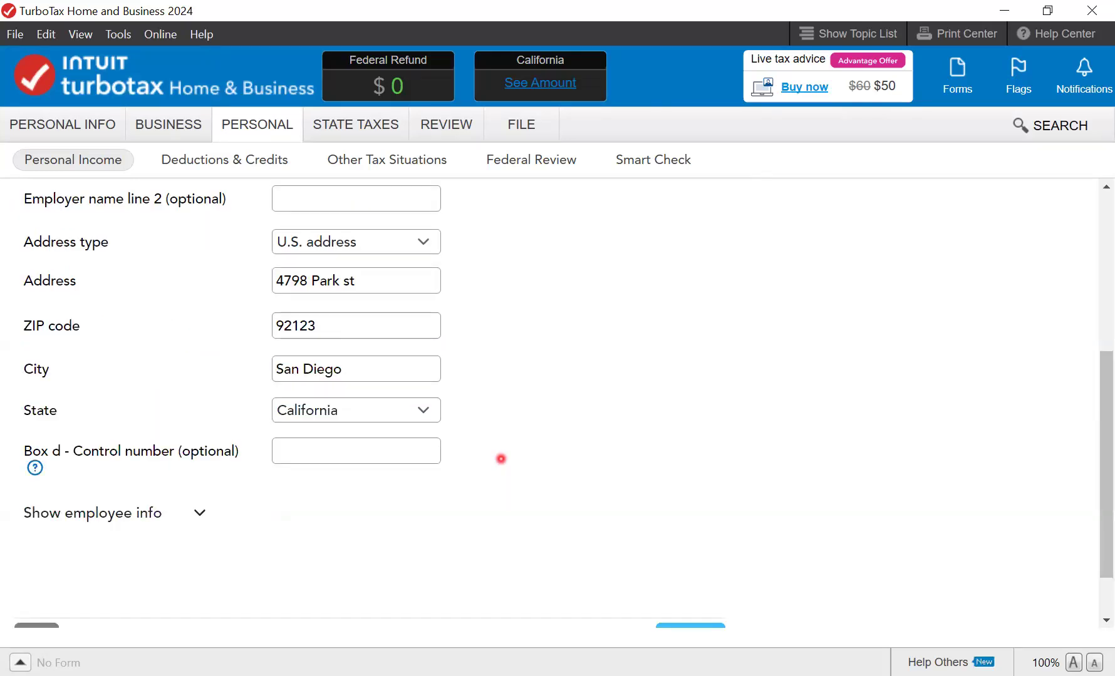
{"action": "scroll", "coordinate": [501, 459], "scroll_direction": "down", "scroll_amount": 1}
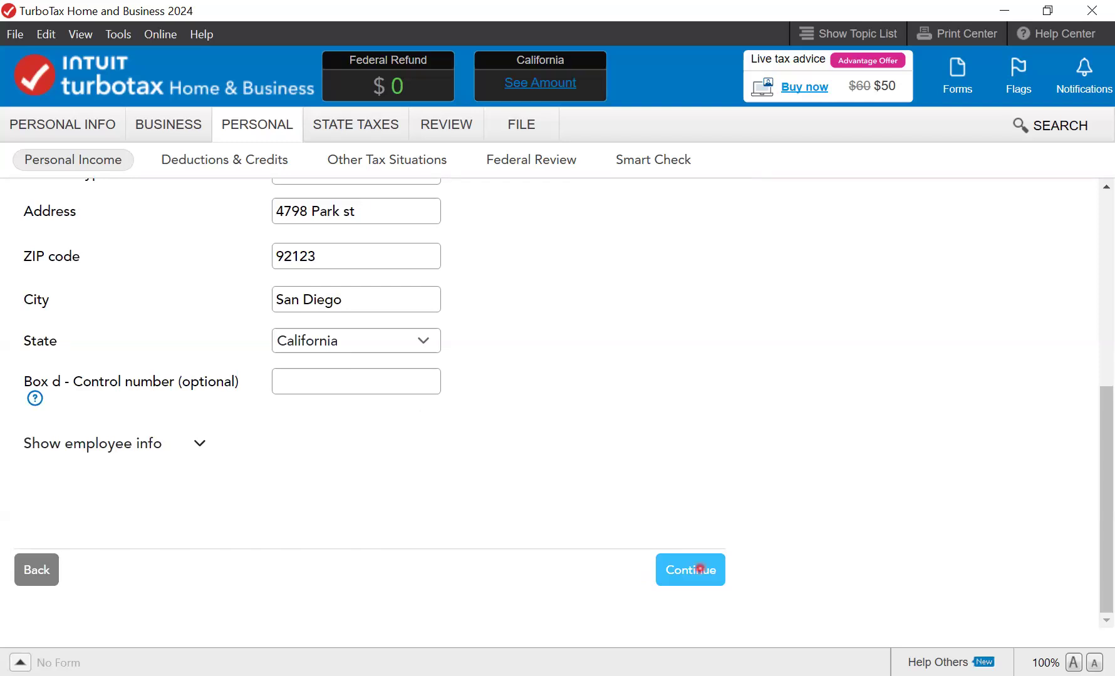
{"action": "left_click", "coordinate": [700, 569]}
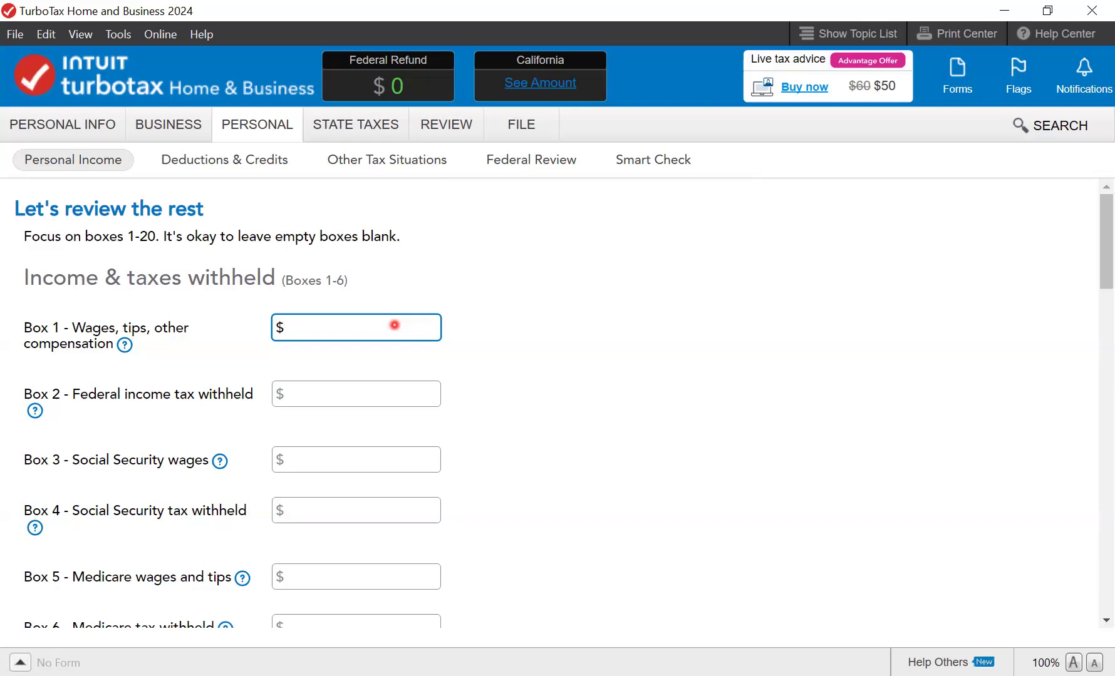
- Enter $10,468 wages in Box 1, $1,047.32 federal tax in Box 2, and $10,468 in Box 3
{"action": "type", "text": "10,468"}
{"action": "left_click", "coordinate": [355, 399]}
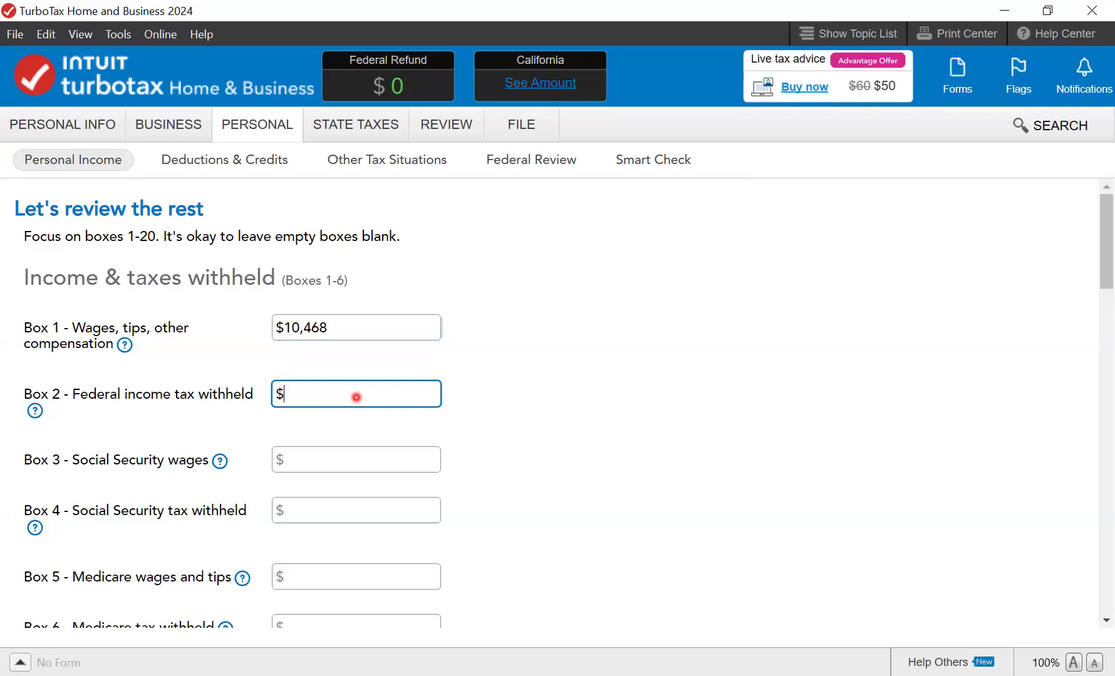
{"action": "type", "text": "1,"}
{"action": "type", "text": "0"}
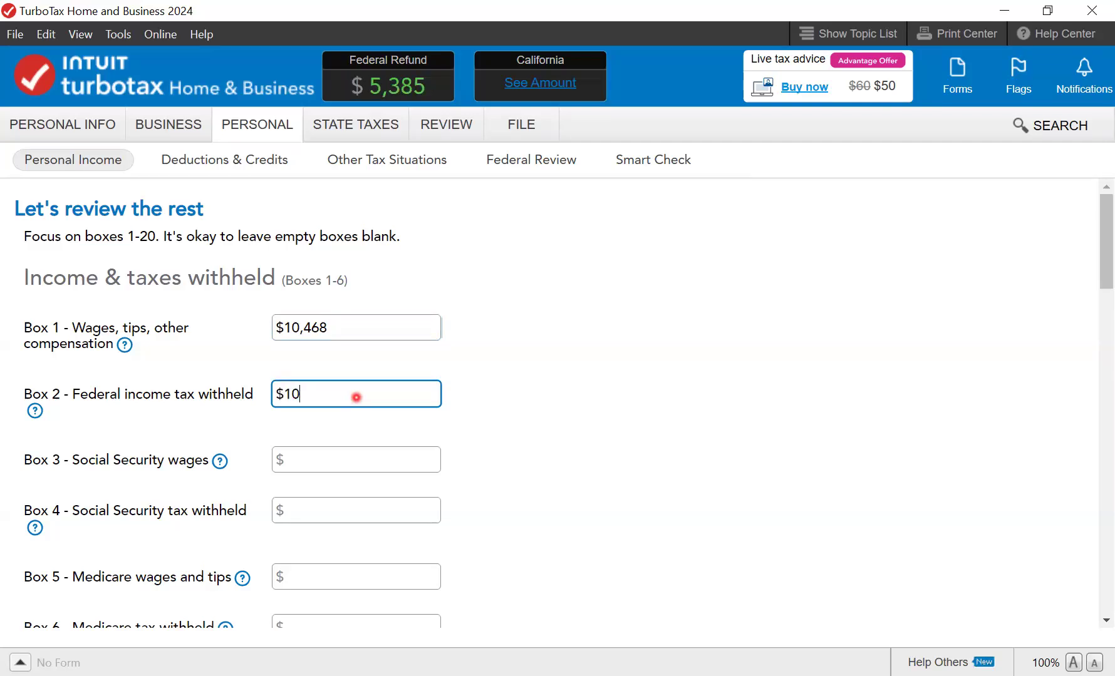
{"action": "type", "text": "47.32"}
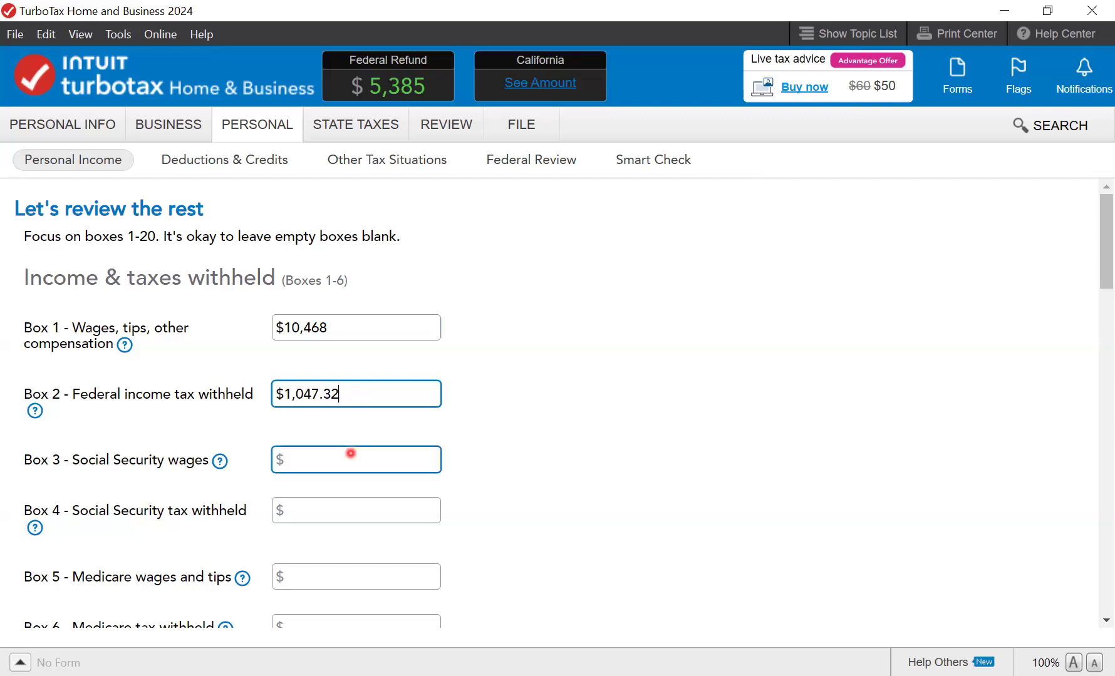
{"action": "left_click", "coordinate": [351, 452]}
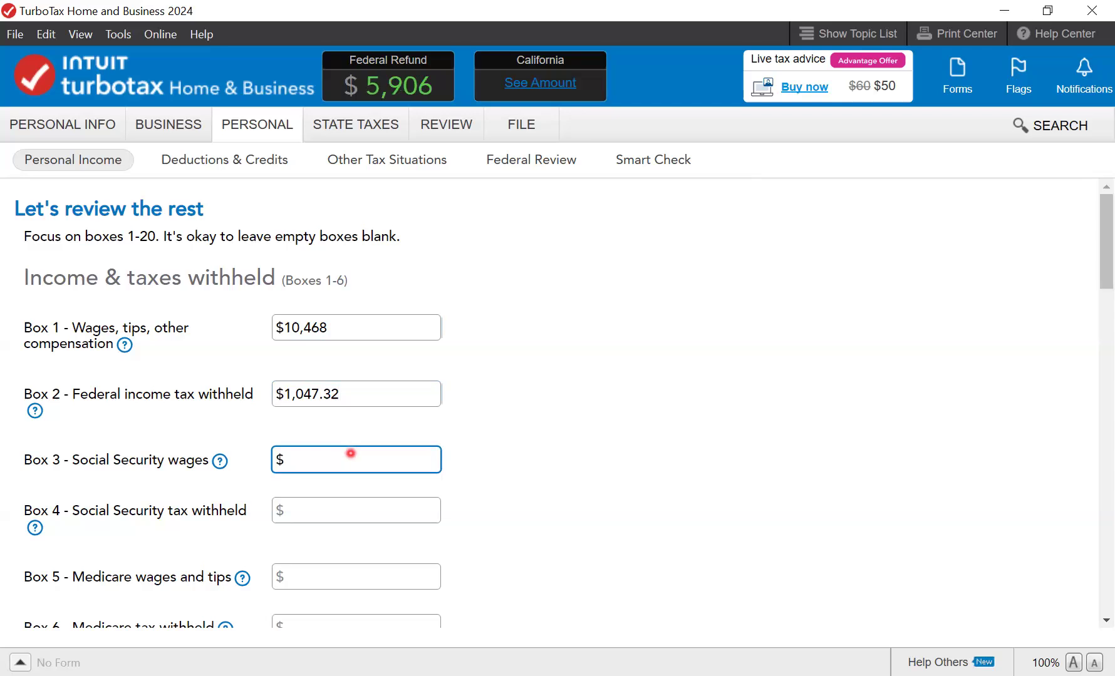
{"action": "type", "text": "10,468"}
- Enter $649.21 Social Security tax, $10,468 Medicare wages and $151.79 Medicare tax in Boxes 4–6
{"action": "left_click", "coordinate": [353, 503]}
{"action": "left_click", "coordinate": [353, 502]}
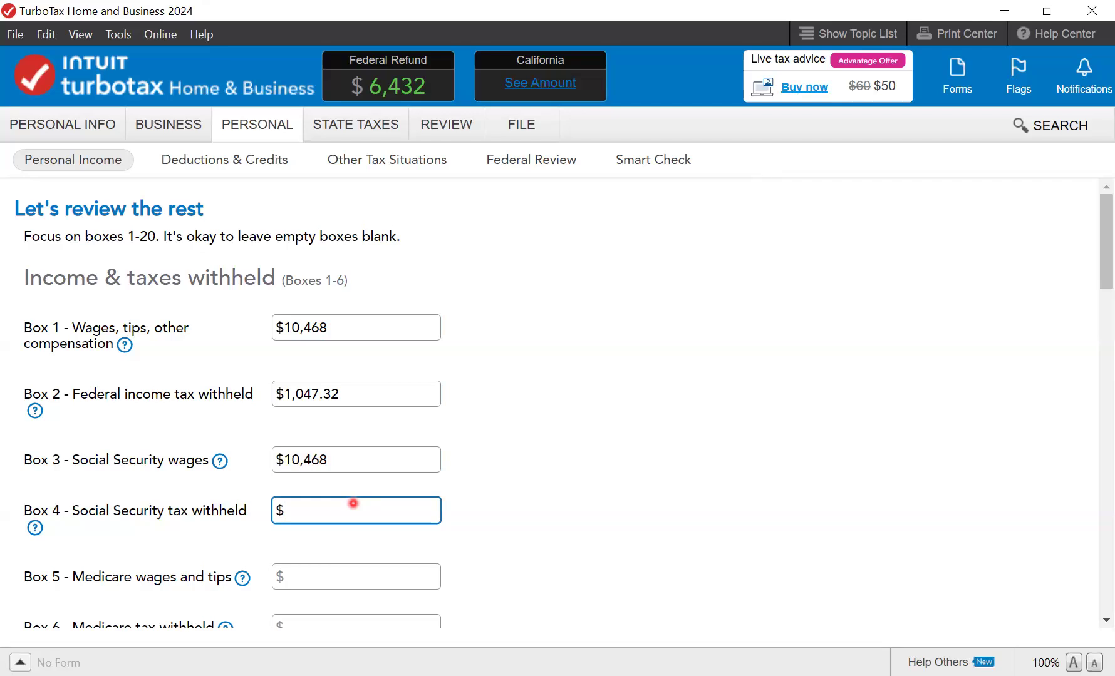
{"action": "type", "text": "649.21"}
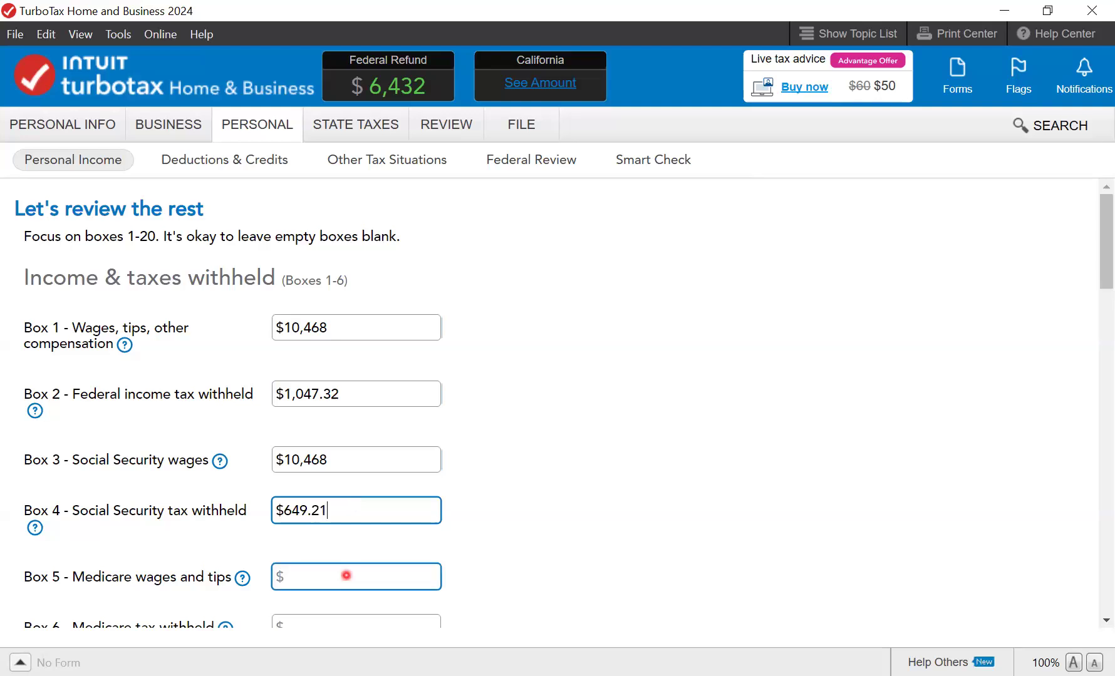
{"action": "left_click", "coordinate": [345, 575]}
{"action": "type", "text": "10,4"}
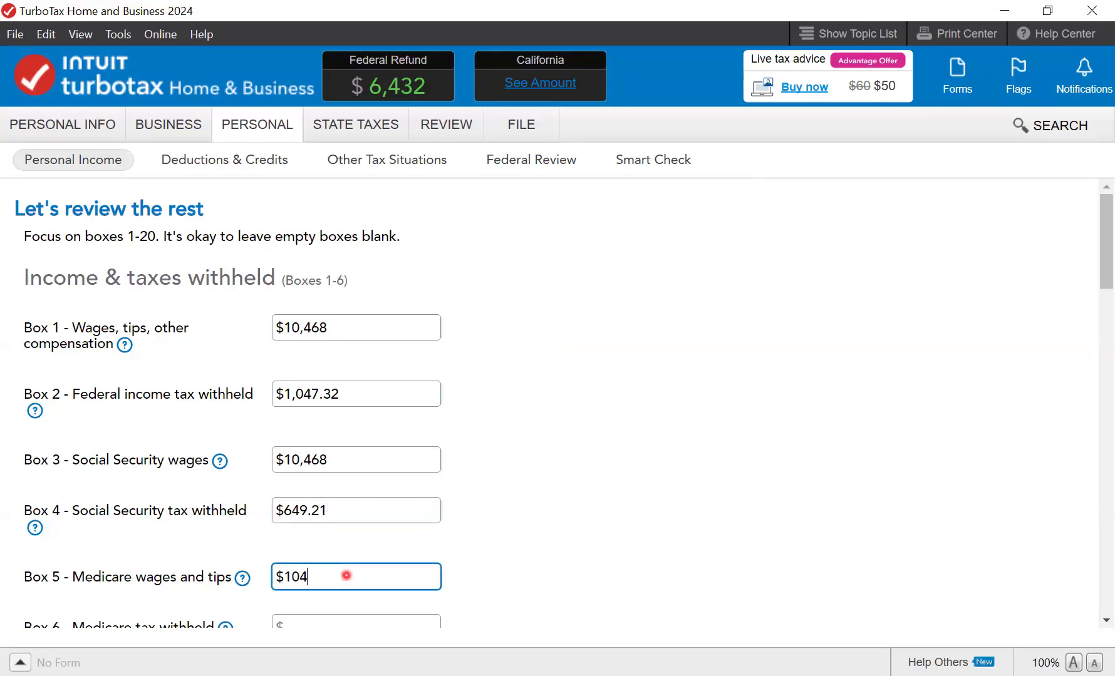
{"action": "type", "text": "68"}
{"action": "left_click", "coordinate": [348, 626]}
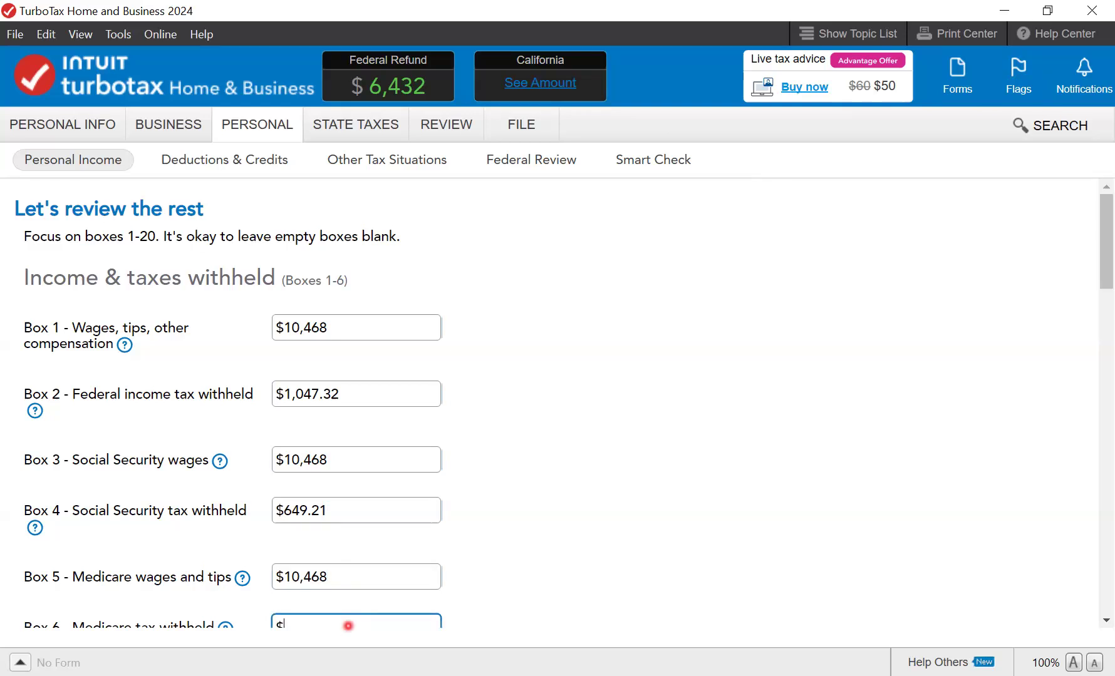
{"action": "type", "text": "151.79"}
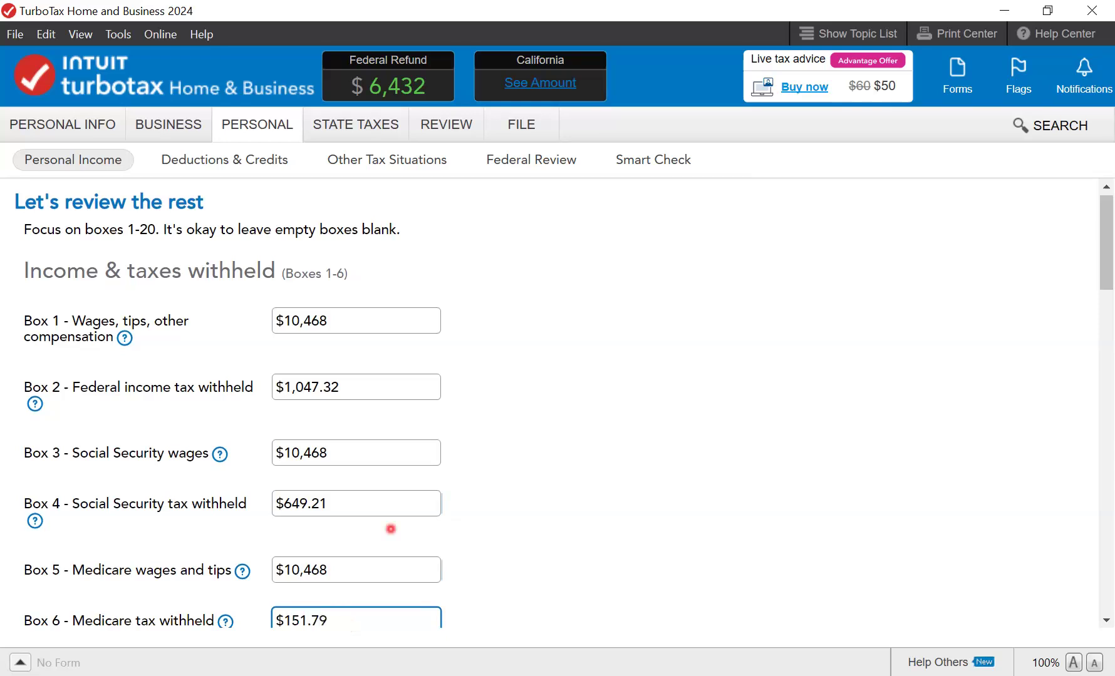
{"action": "scroll", "coordinate": [438, 532], "scroll_direction": "down", "scroll_amount": 5}
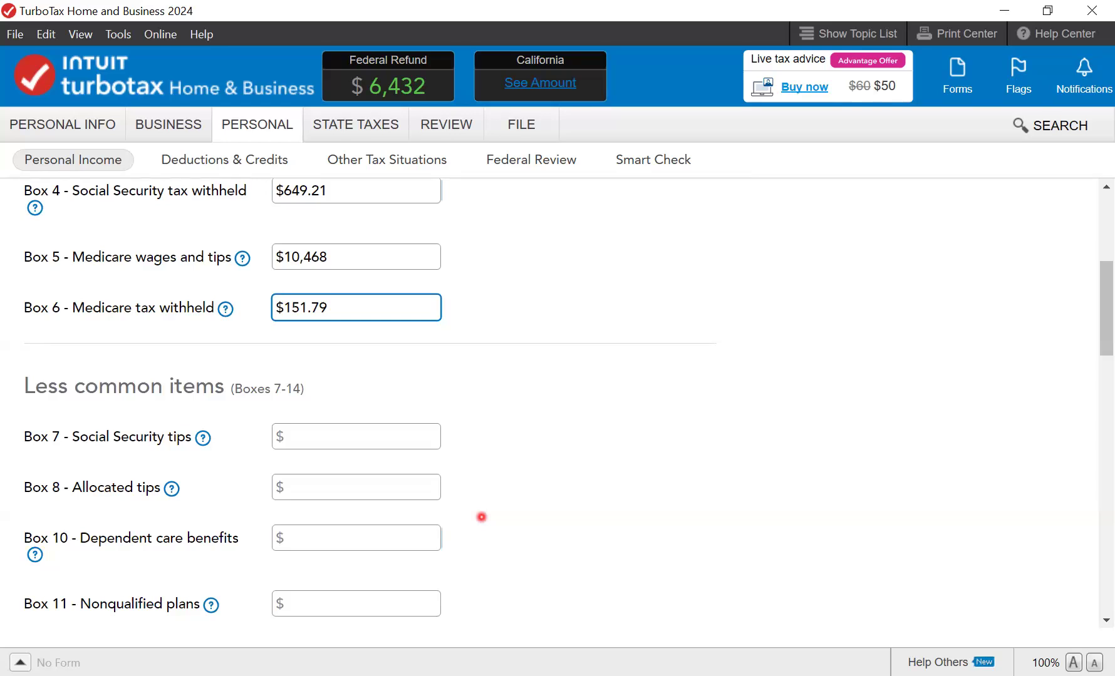
- Set Box 15 to California with the employer's state ID, $10,468 state wages and $475 state tax
{"action": "scroll", "coordinate": [469, 515], "scroll_direction": "down", "scroll_amount": 5}
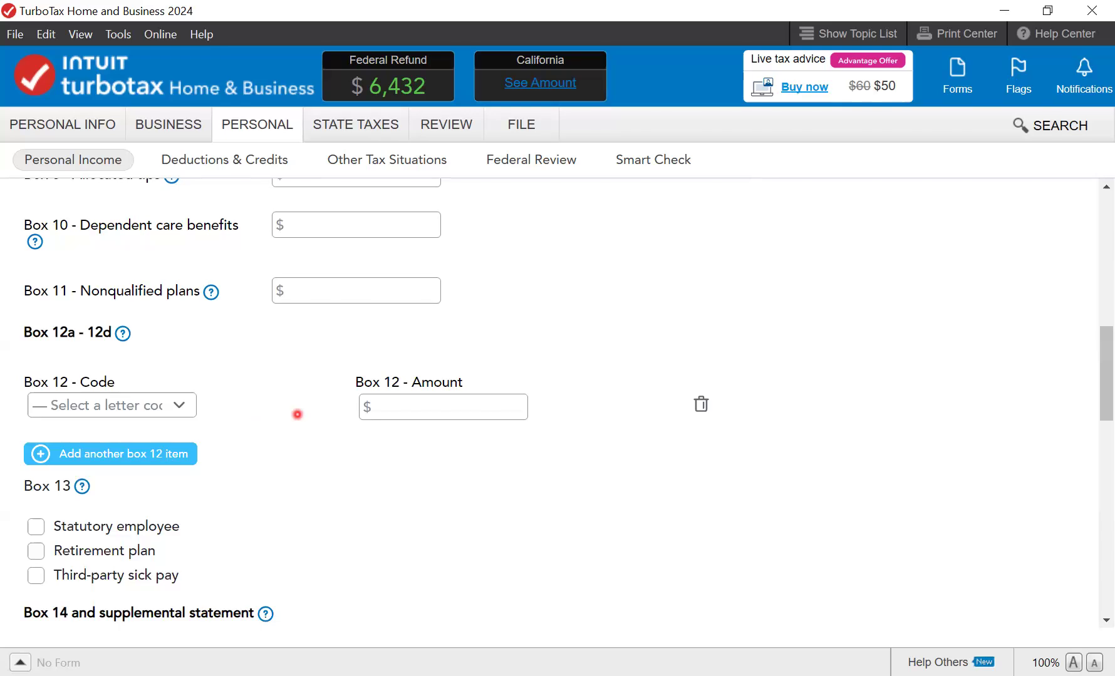
{"action": "scroll", "coordinate": [325, 451], "scroll_direction": "down", "scroll_amount": 5}
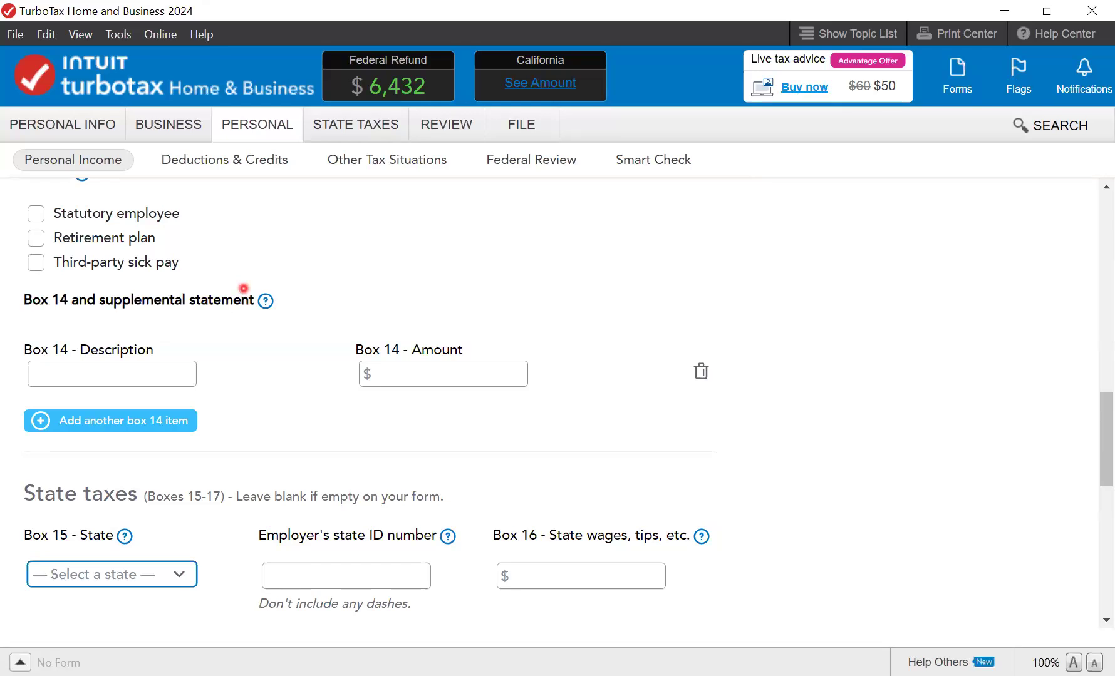
{"action": "key", "text": "c"}
{"action": "left_click", "coordinate": [353, 575]}
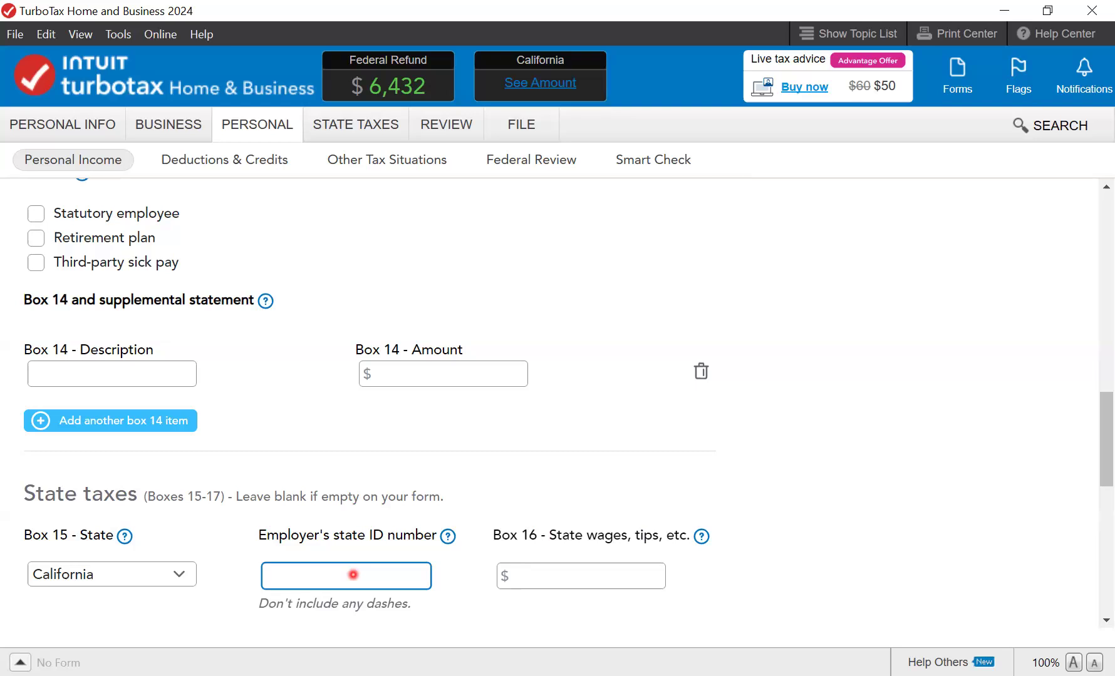
{"action": "left_click", "coordinate": [498, 571]}
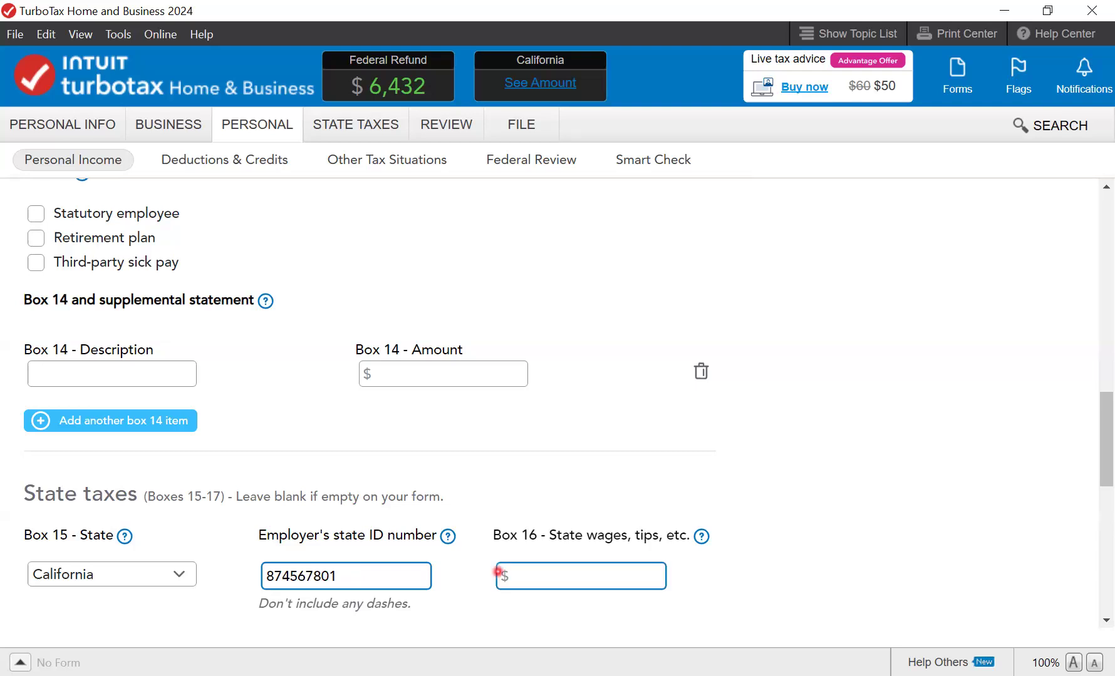
{"action": "type", "text": "10"}
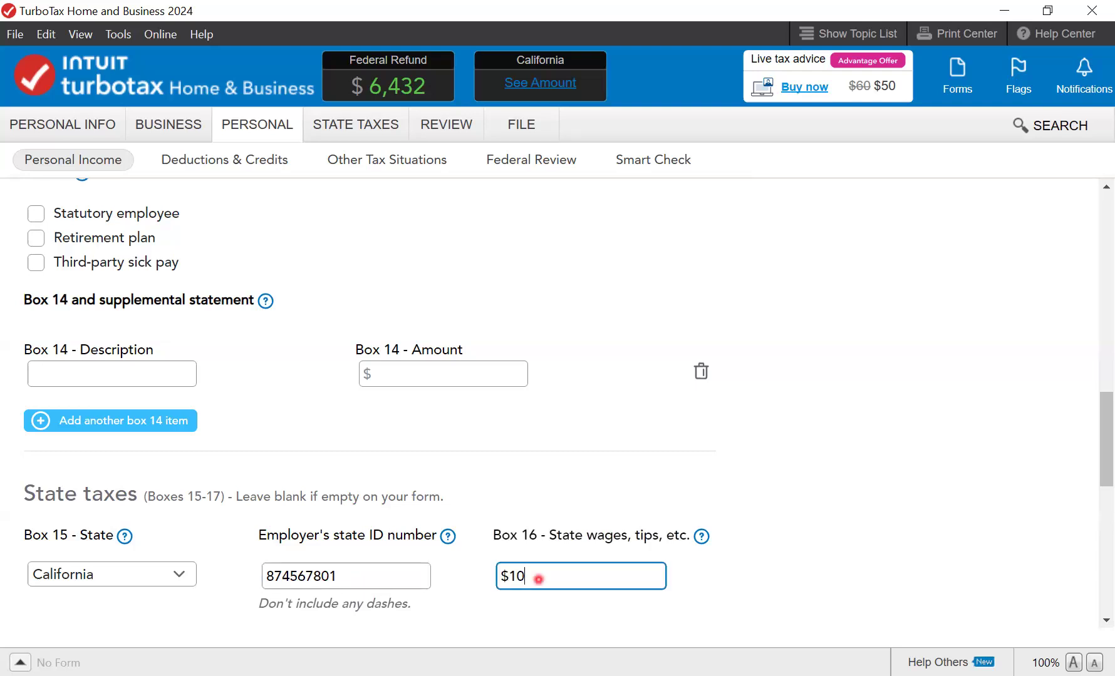
{"action": "type", "text": ",468"}
{"action": "scroll", "coordinate": [103, 377], "scroll_direction": "down", "scroll_amount": 5}
{"action": "left_click", "coordinate": [101, 376]}
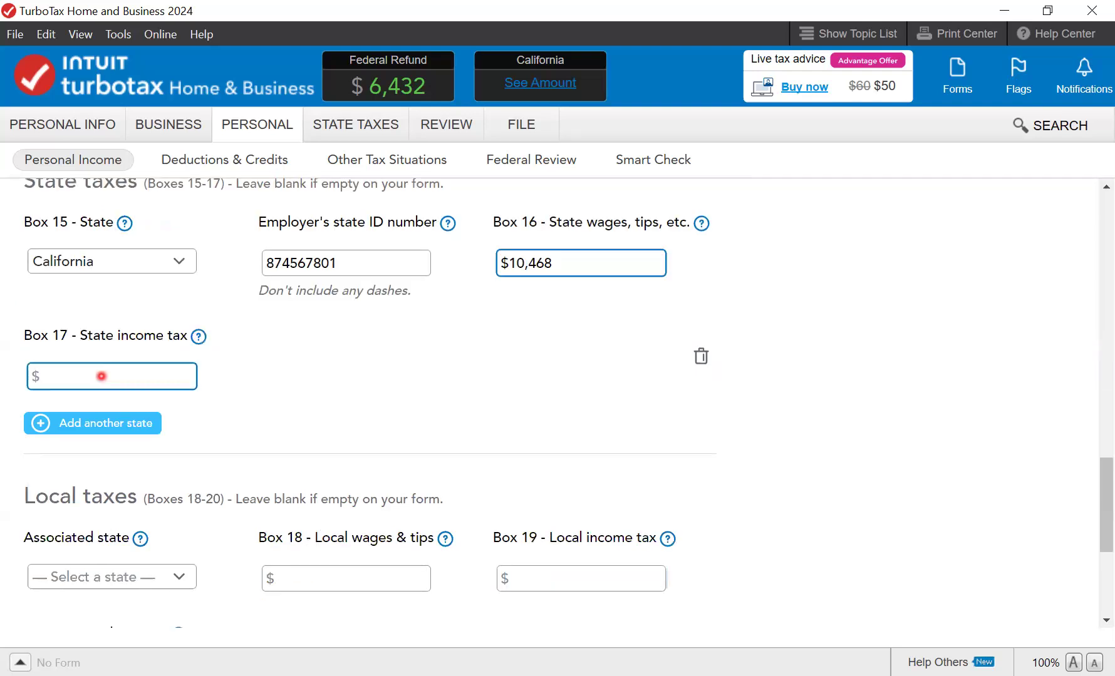
{"action": "type", "text": "475"}
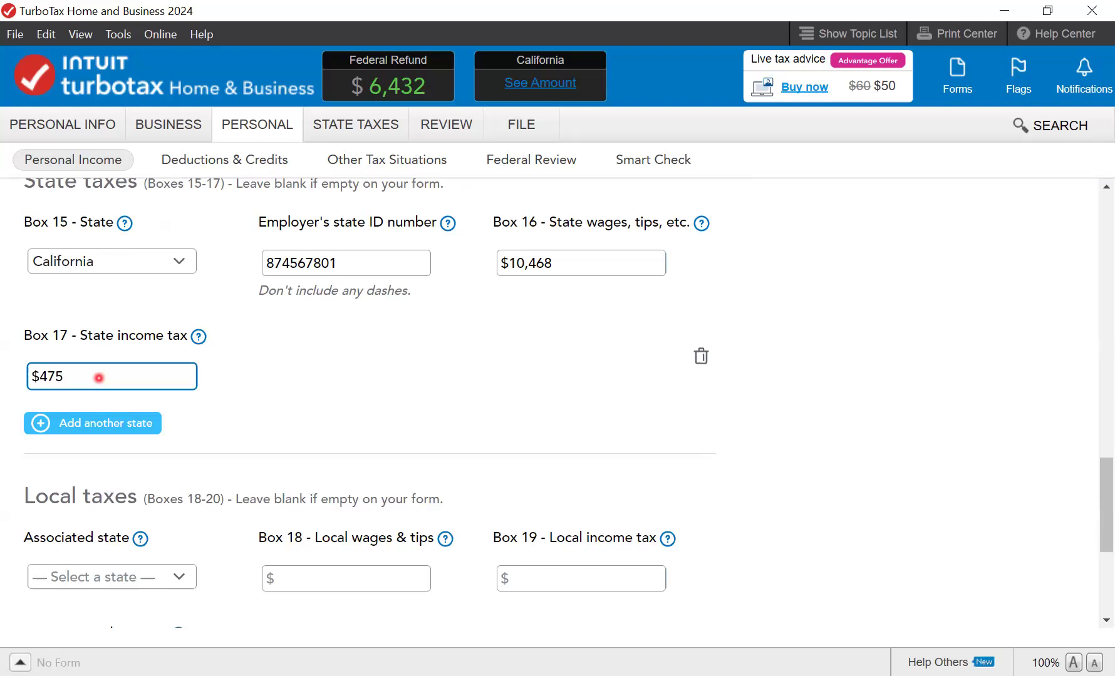
{"action": "scroll", "coordinate": [342, 403], "scroll_direction": "down", "scroll_amount": 5}
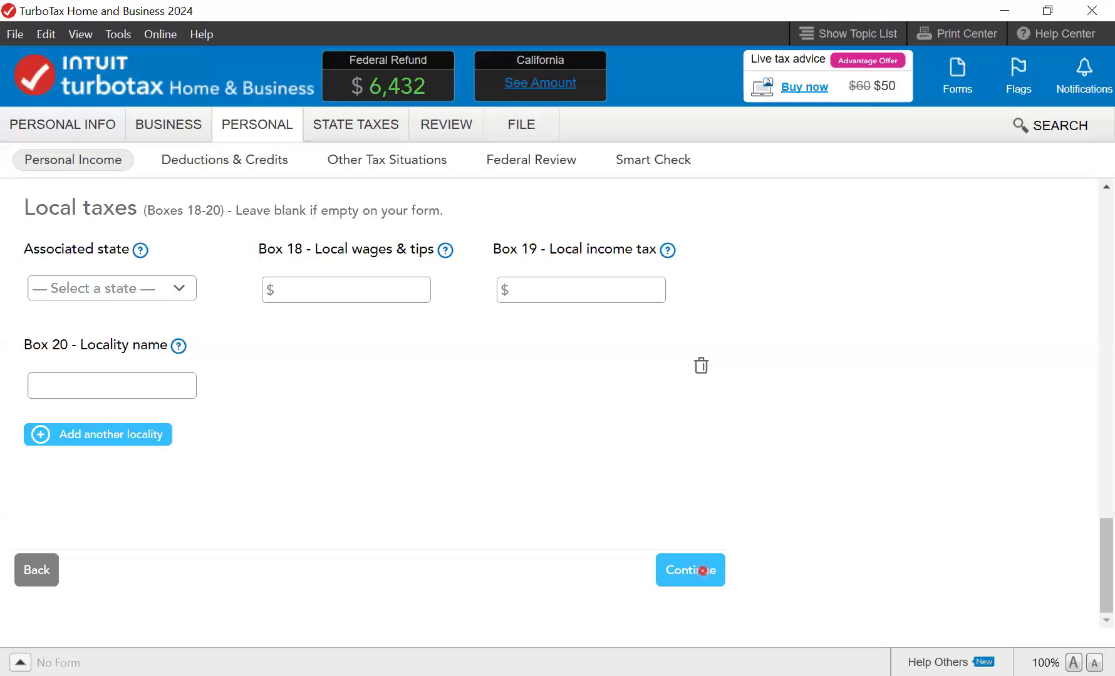
- Submit the completed Best Coffee shop W-2 to see the $6,432 federal refund so far
{"action": "left_click", "coordinate": [703, 571]}
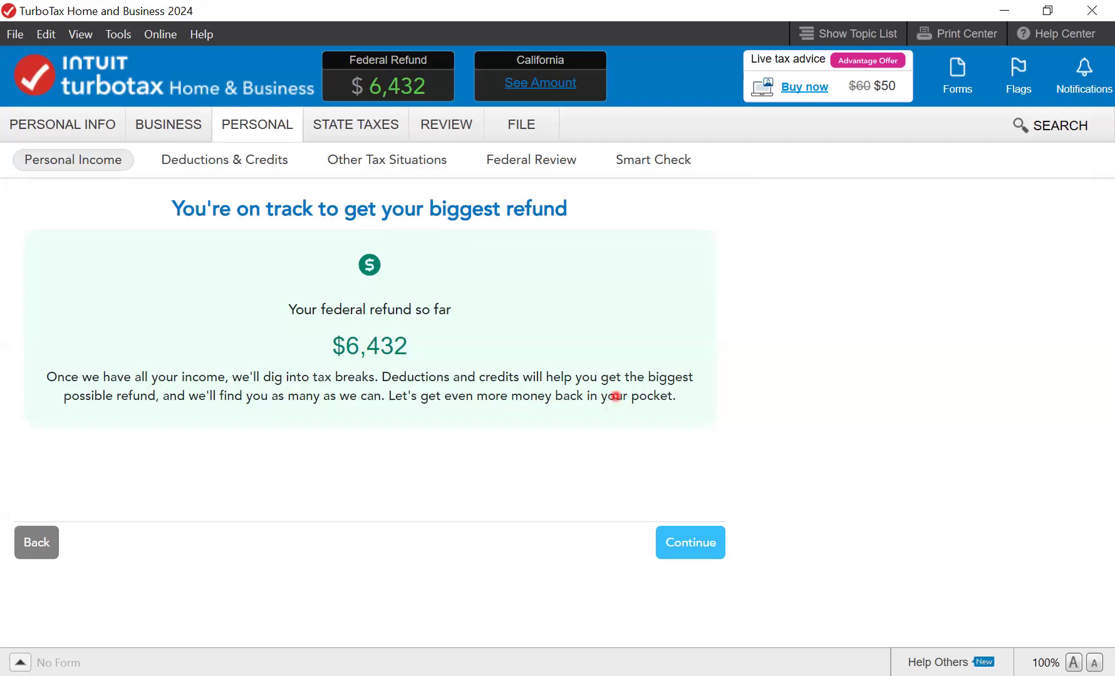
- Continue past the refund summary and uncommon-situations page, then start the Roast America W-2
{"action": "left_click", "coordinate": [691, 547]}
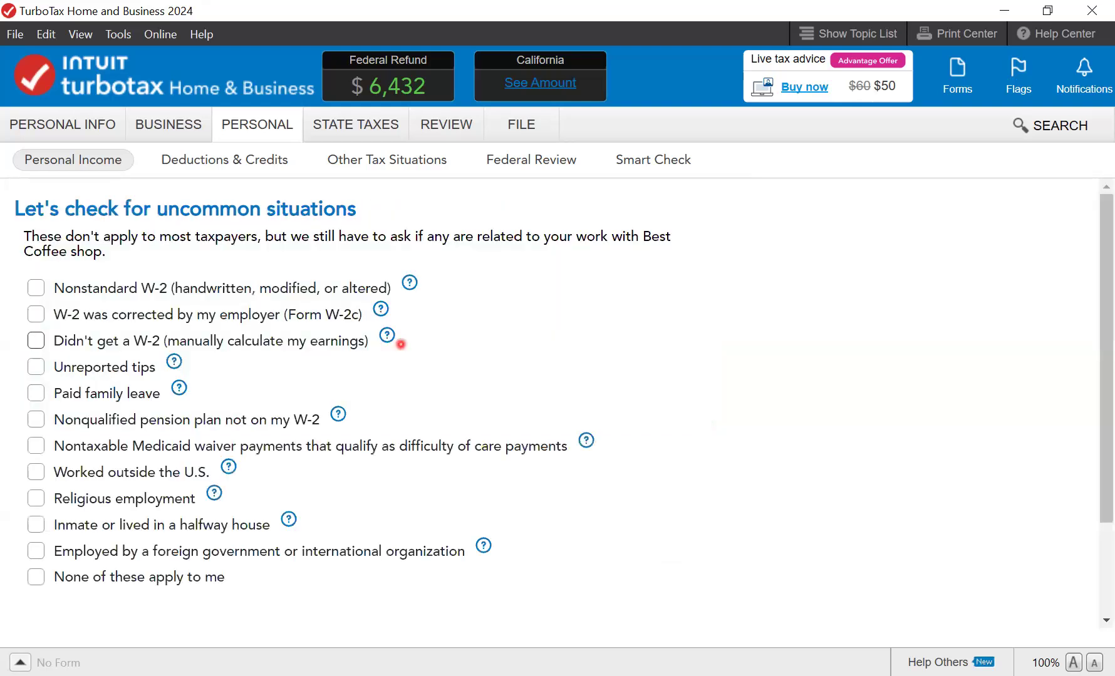
{"action": "scroll", "coordinate": [400, 344], "scroll_direction": "down", "scroll_amount": 3}
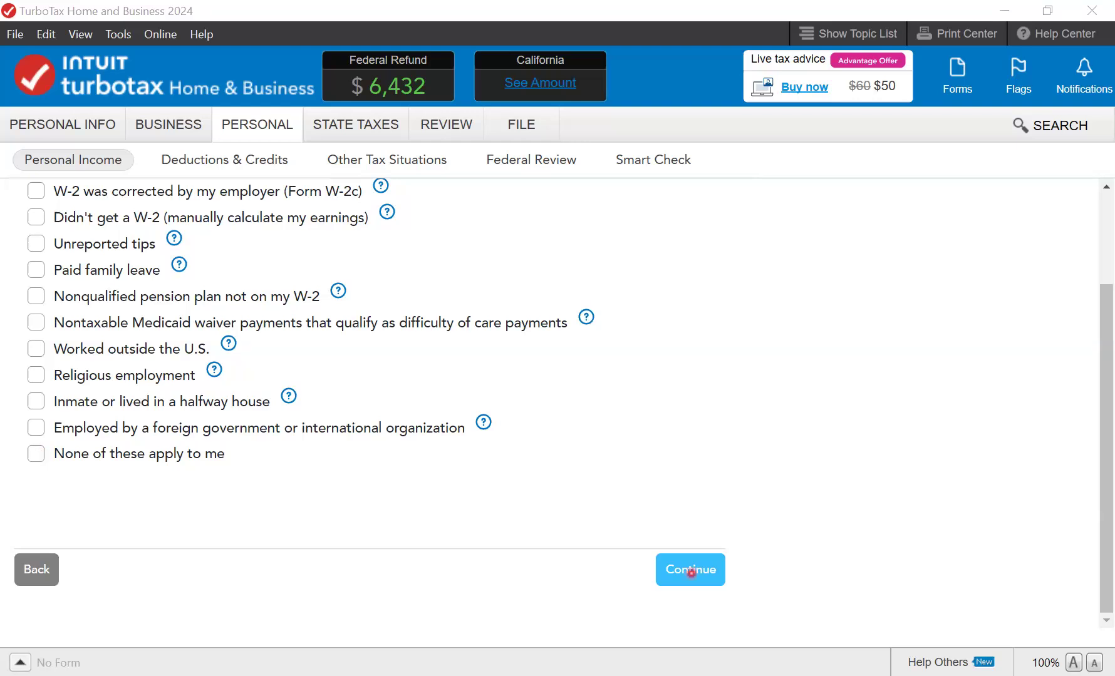
{"action": "left_click", "coordinate": [691, 571]}
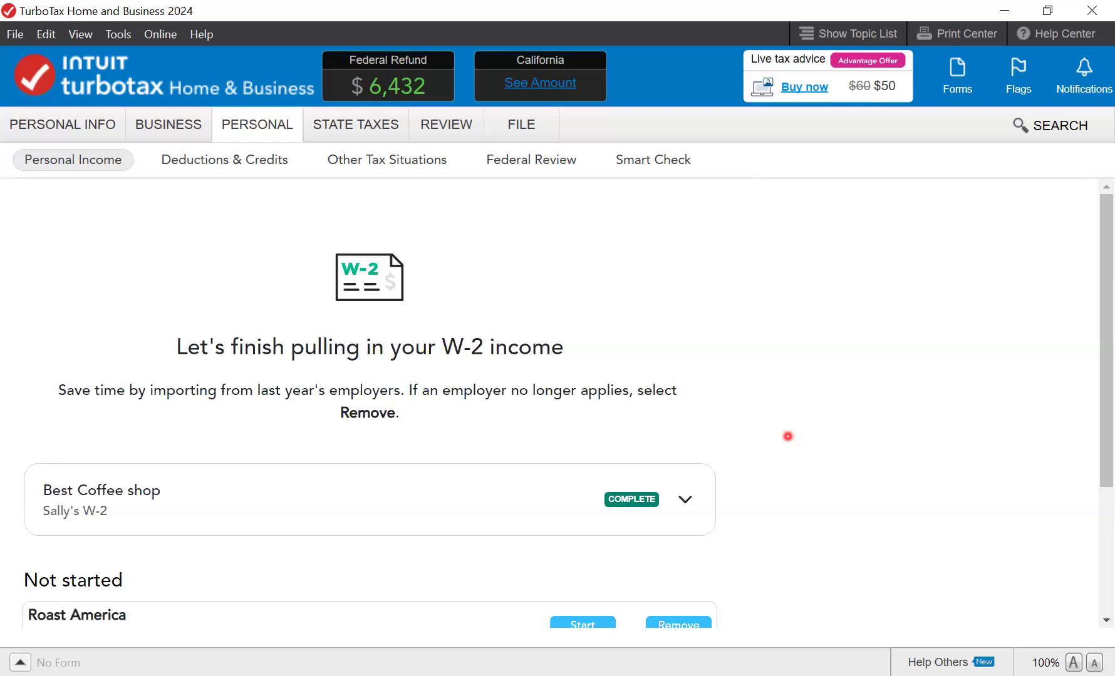
{"action": "scroll", "coordinate": [250, 506], "scroll_direction": "down", "scroll_amount": 3}
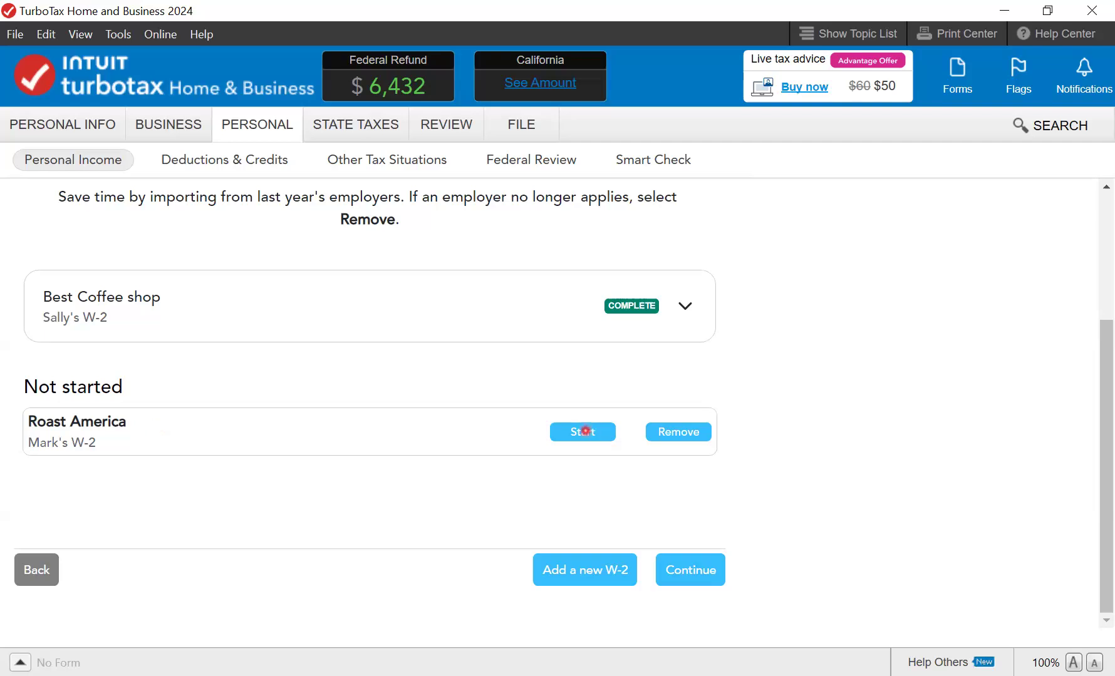
{"action": "left_click", "coordinate": [583, 431]}
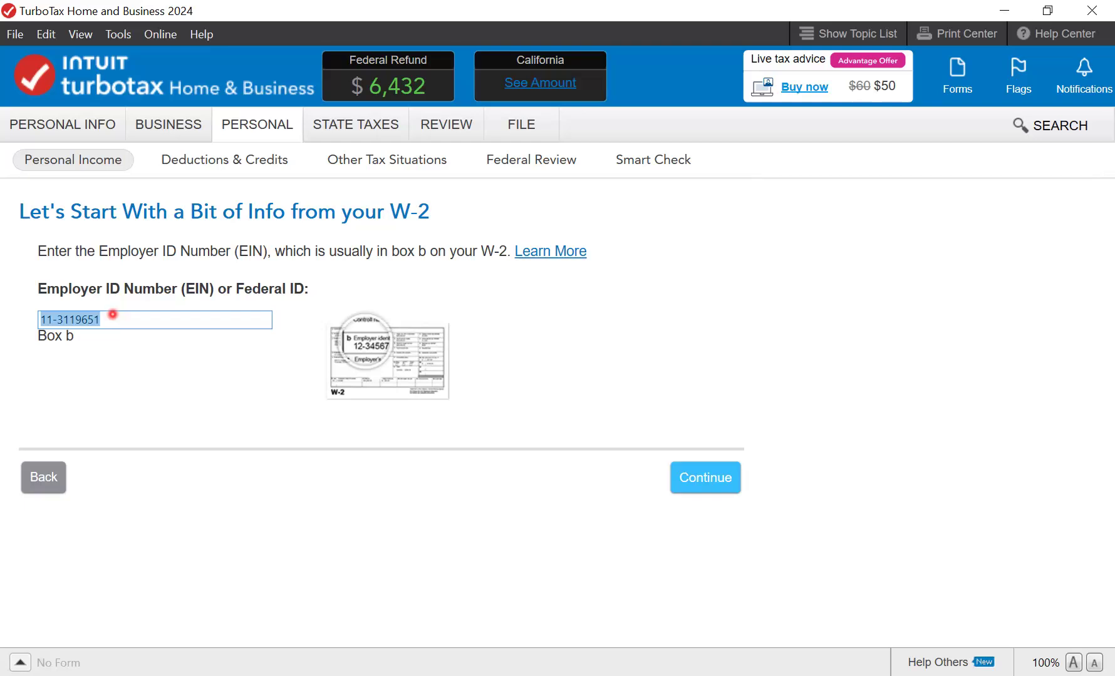
- Accept the prefilled employer ID, choose manual entry, and accept the employer address to reach Box 1
{"action": "left_click", "coordinate": [686, 468]}
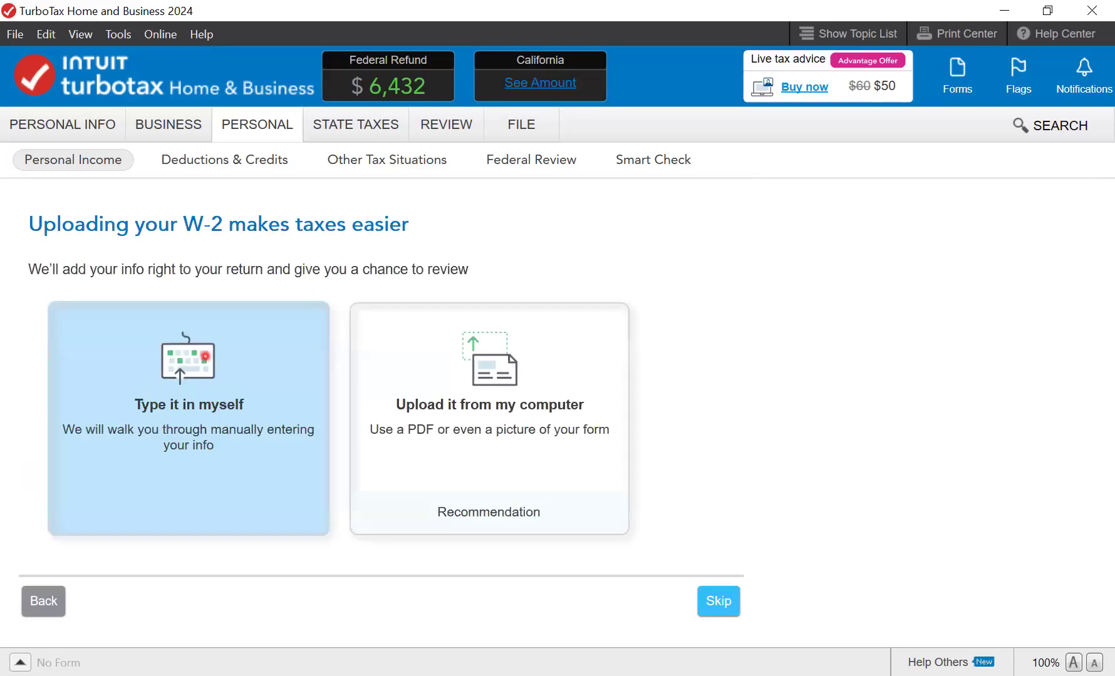
{"action": "left_click", "coordinate": [176, 384]}
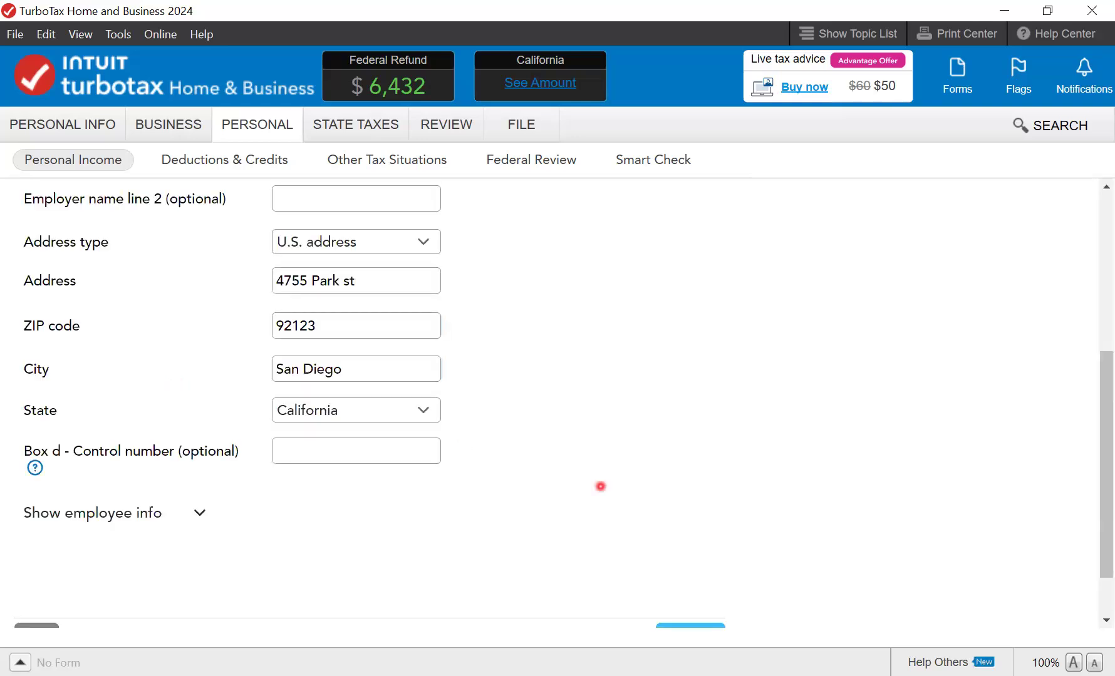
{"action": "scroll", "coordinate": [626, 544], "scroll_direction": "down", "scroll_amount": 1}
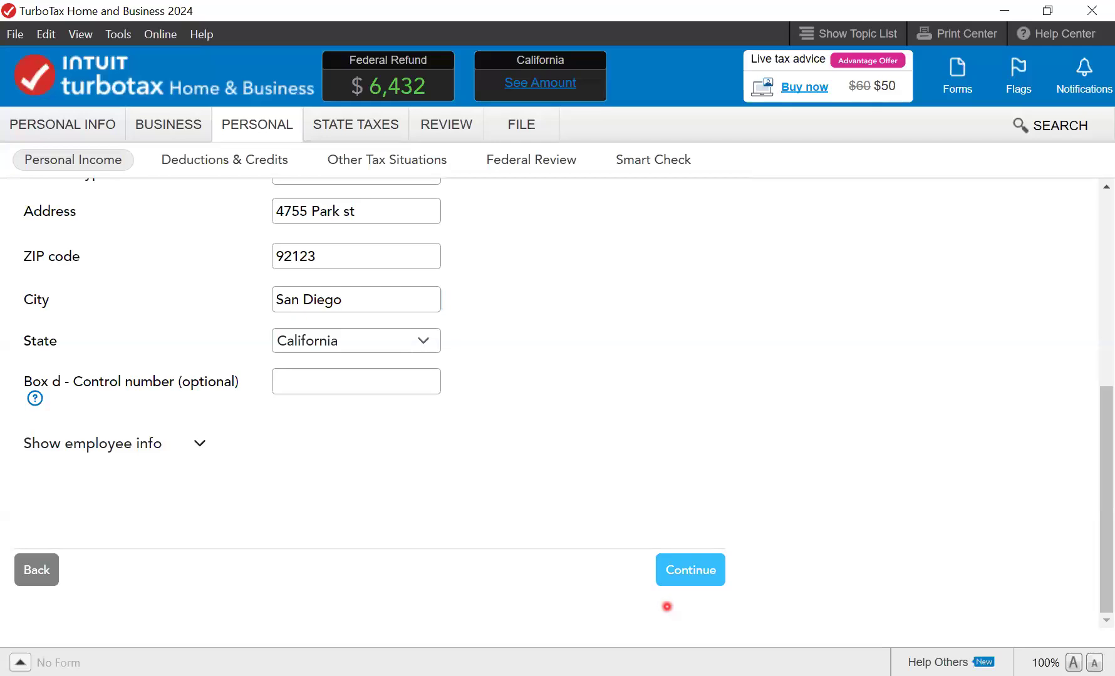
{"action": "left_click", "coordinate": [686, 571]}
{"action": "left_click", "coordinate": [376, 330]}
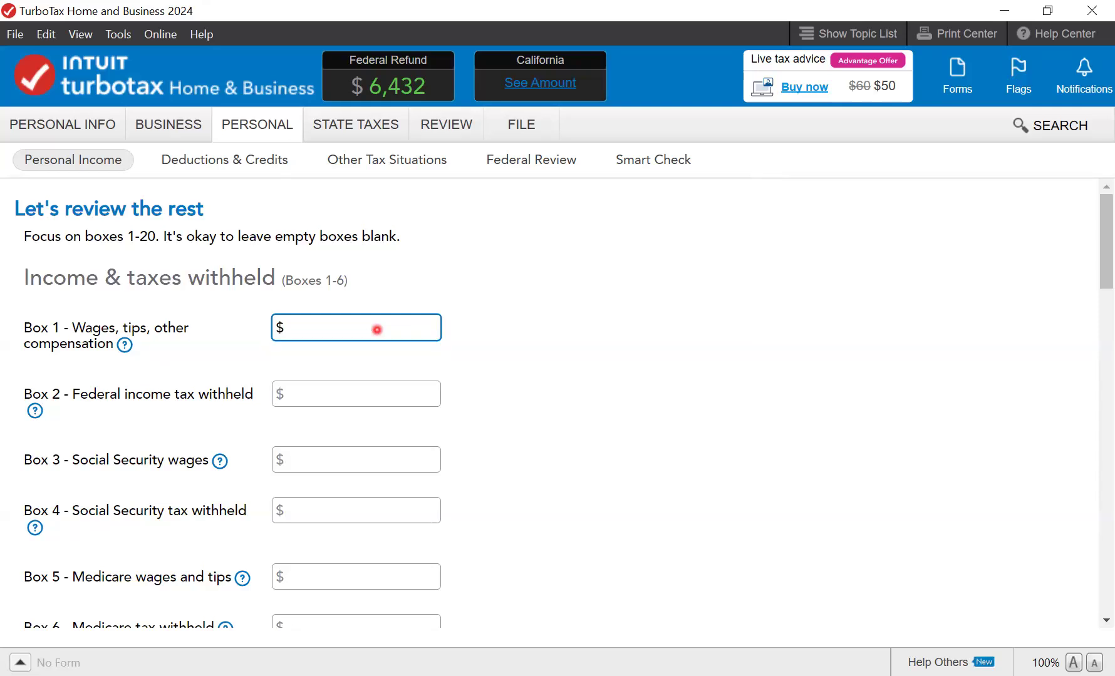
- Enter $73,458.73 wages in Box 1, $8,521.72 federal tax in Box 2, and $75,983.05 in Box 3
{"action": "type", "text": "73,458.73"}
{"action": "left_click", "coordinate": [364, 394]}
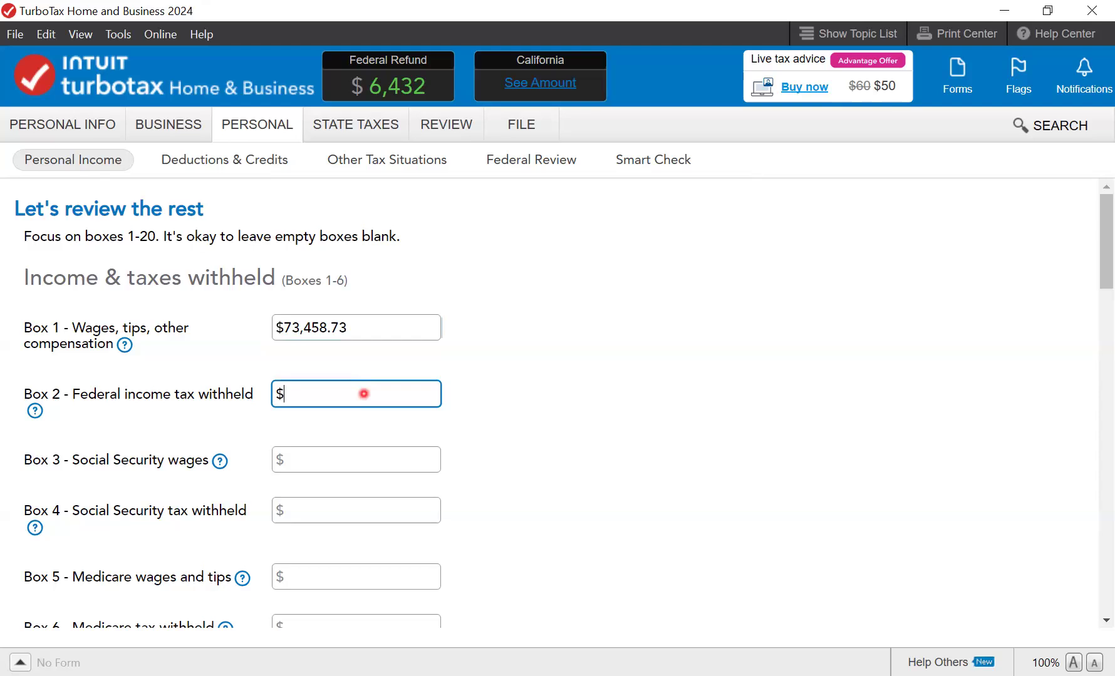
{"action": "type", "text": "8,521.72"}
{"action": "left_click", "coordinate": [353, 451]}
{"action": "left_click", "coordinate": [353, 452]}
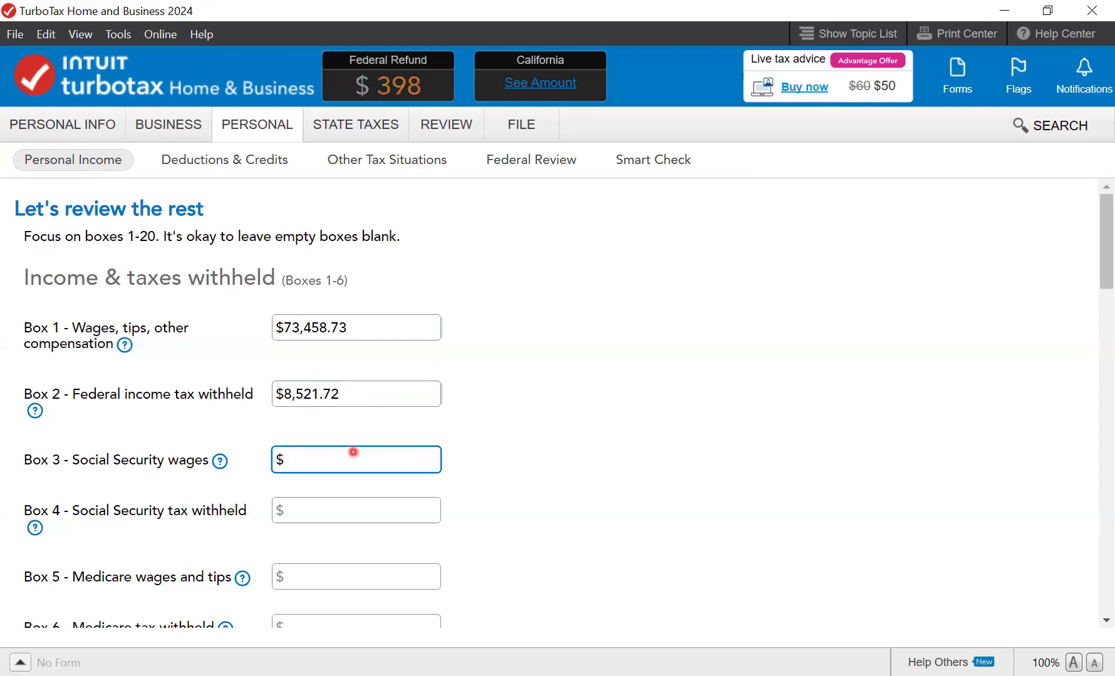
{"action": "type", "text": "7"}
{"action": "type", "text": "5,"}
{"action": "type", "text": "98"}
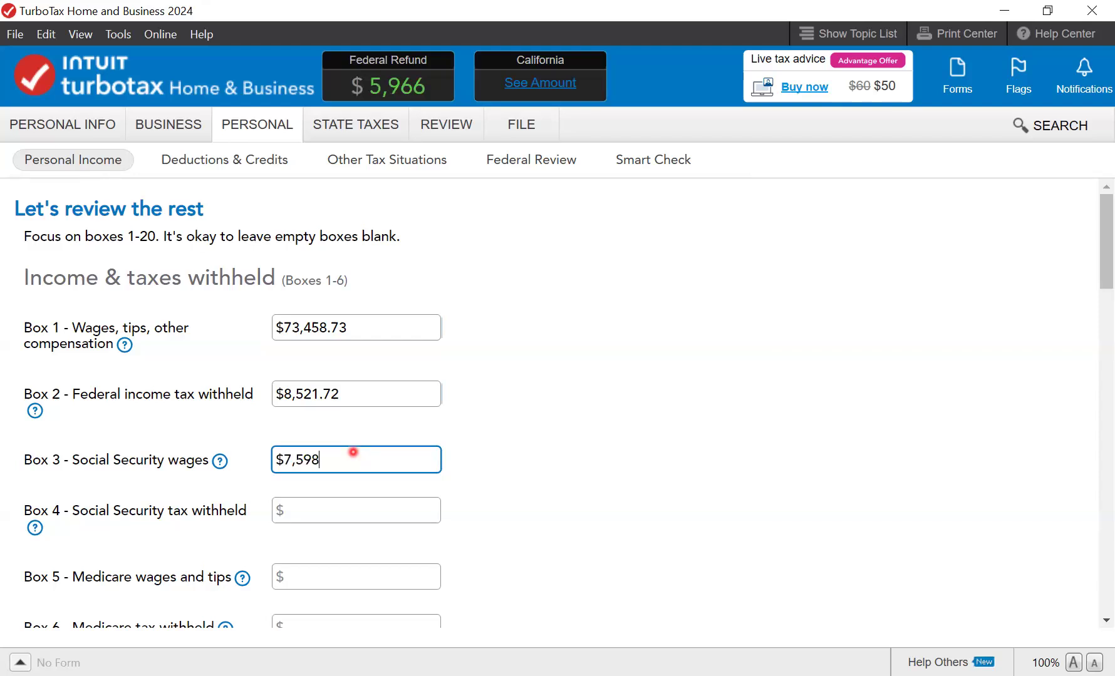
{"action": "type", "text": "3.05"}
- Enter $2,203.02 Social Security tax, $75,983.05 Medicare wages and $921.45 Medicare tax in Boxes 4–6
{"action": "left_click", "coordinate": [350, 513]}
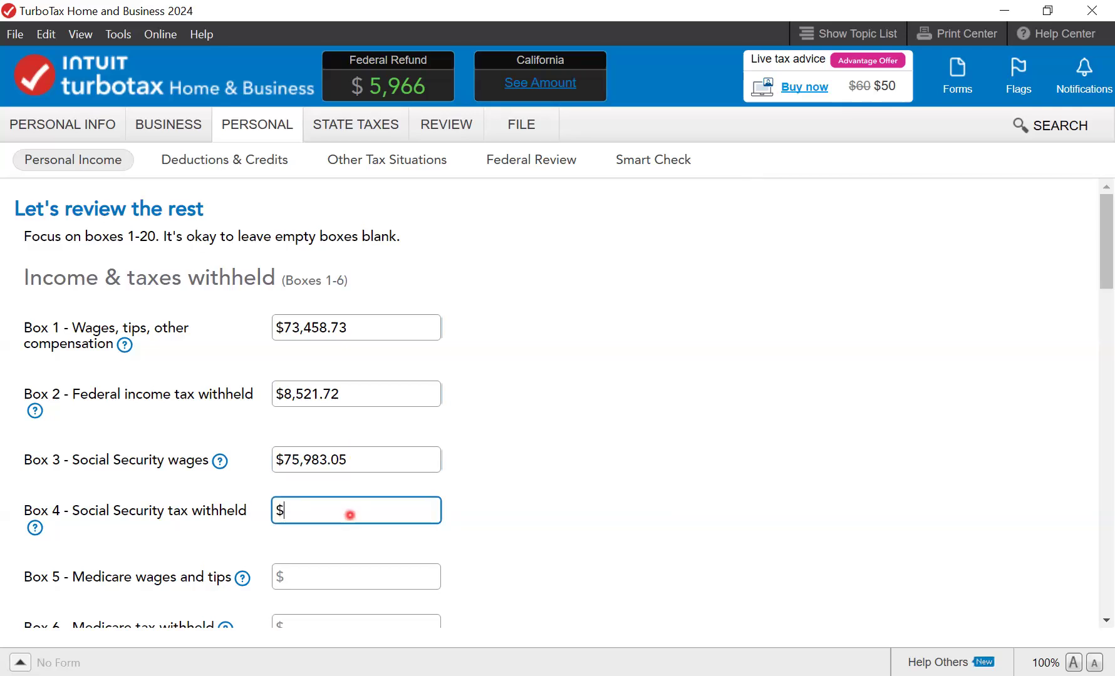
{"action": "type", "text": "2,203.02"}
{"action": "left_click", "coordinate": [339, 568]}
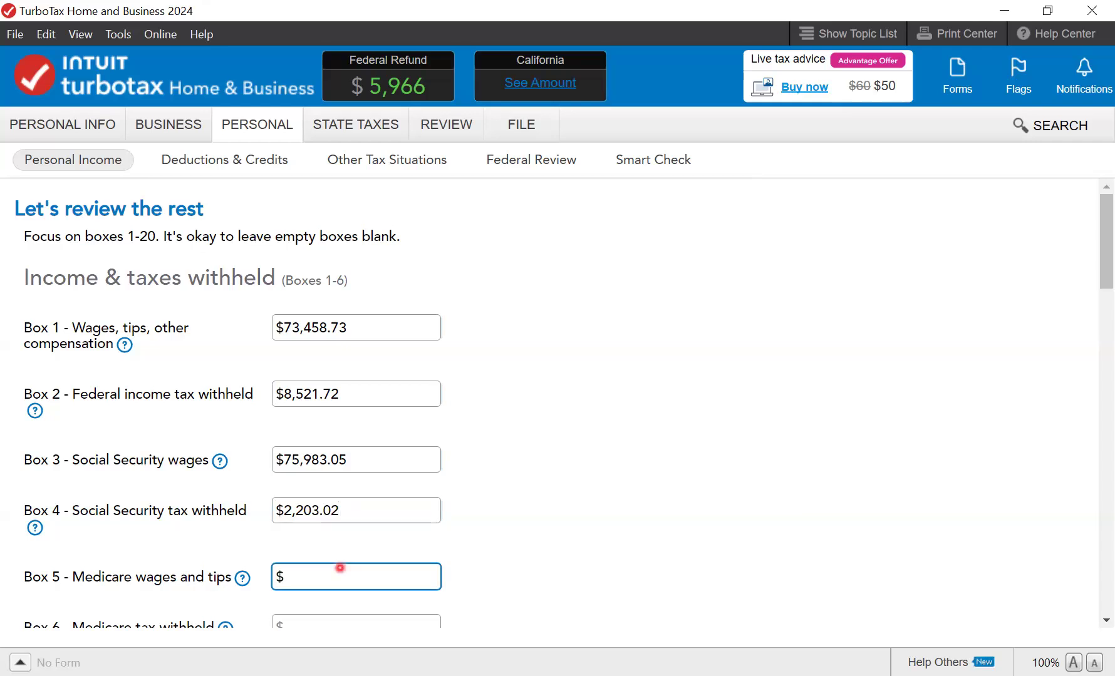
{"action": "type", "text": "75,983.05"}
{"action": "scroll", "coordinate": [340, 568], "scroll_direction": "down", "scroll_amount": 5}
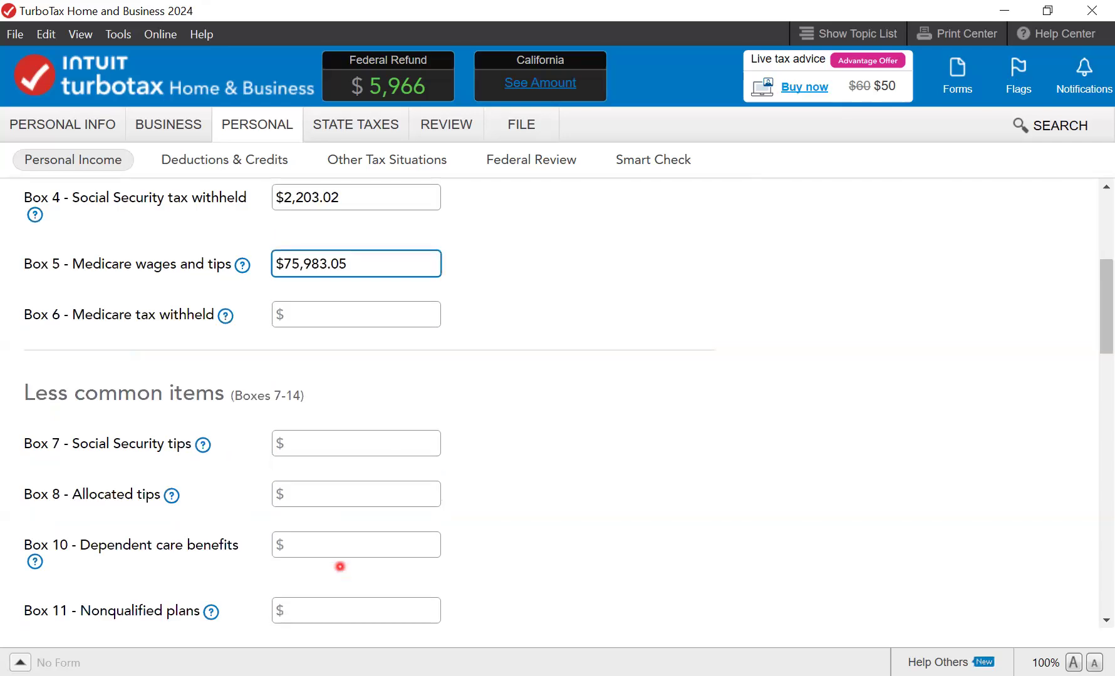
{"action": "left_click", "coordinate": [366, 311]}
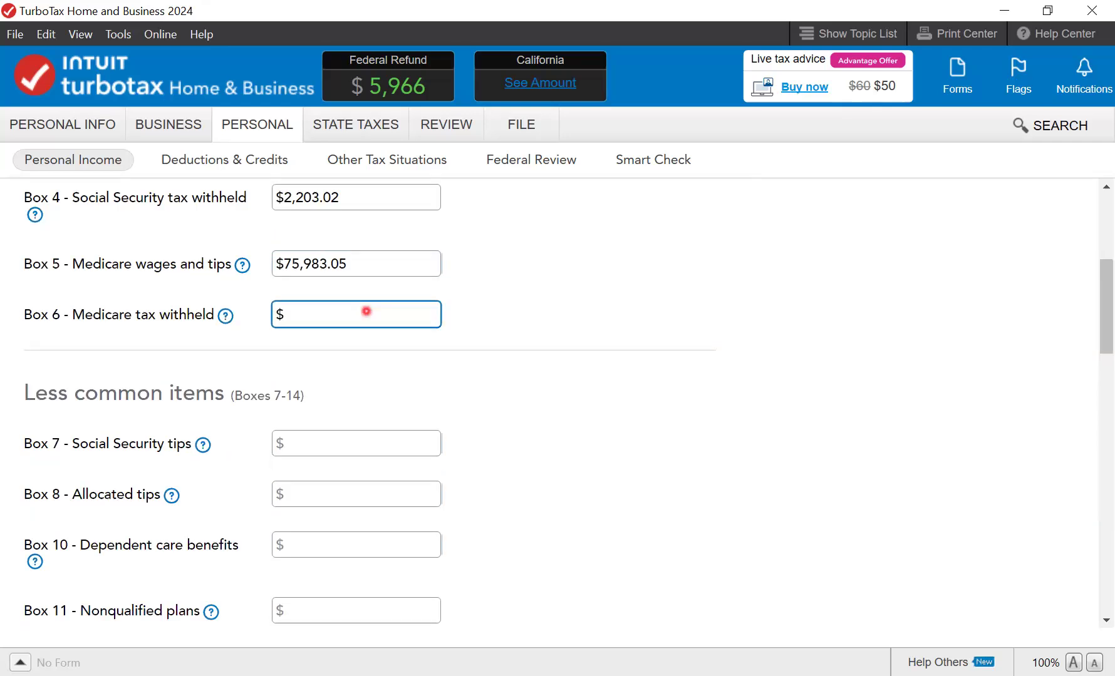
{"action": "type", "text": "921.45"}
{"action": "left_click", "coordinate": [340, 442]}
{"action": "left_click", "coordinate": [328, 480]}
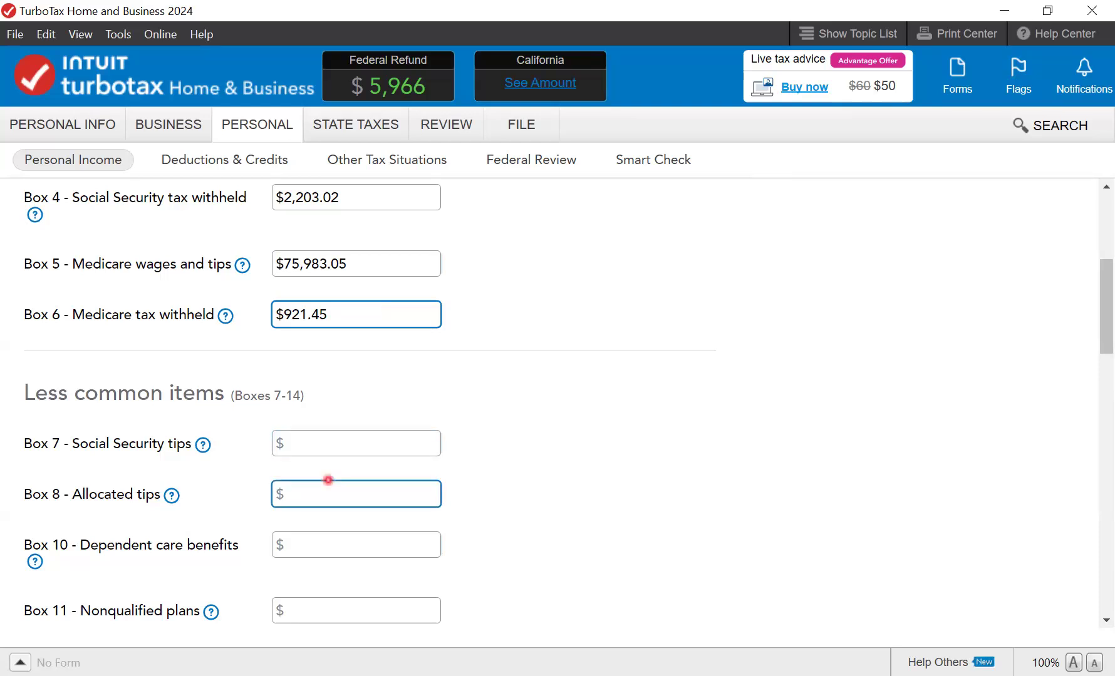
- Select Box 12 code D (elective deferrals) and enter $2,524.52 as its amount
{"action": "left_click_drag", "start_coordinate": [1104, 301], "coordinate": [1105, 337]}
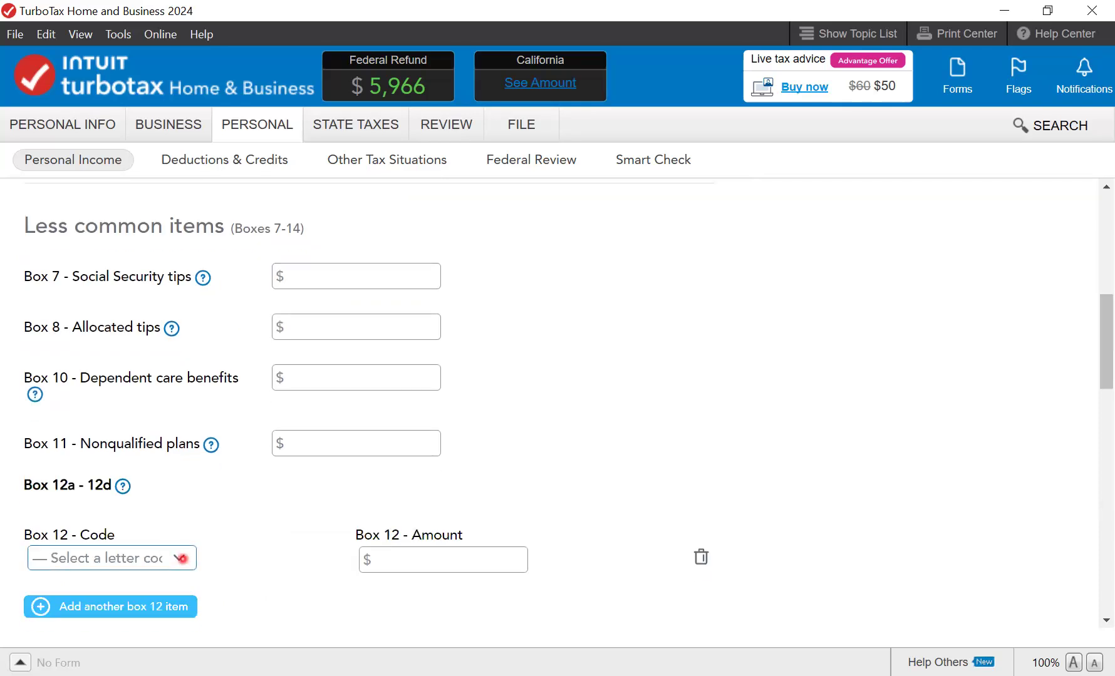
{"action": "left_click", "coordinate": [181, 558]}
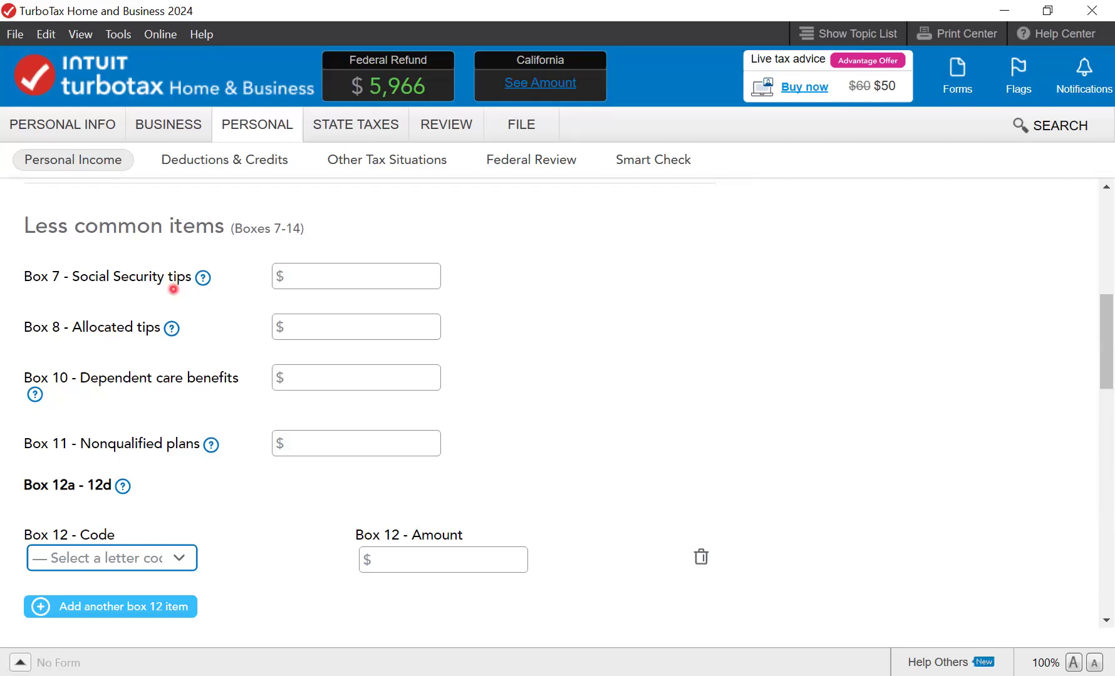
{"action": "key", "text": "d"}
{"action": "left_click", "coordinate": [477, 563]}
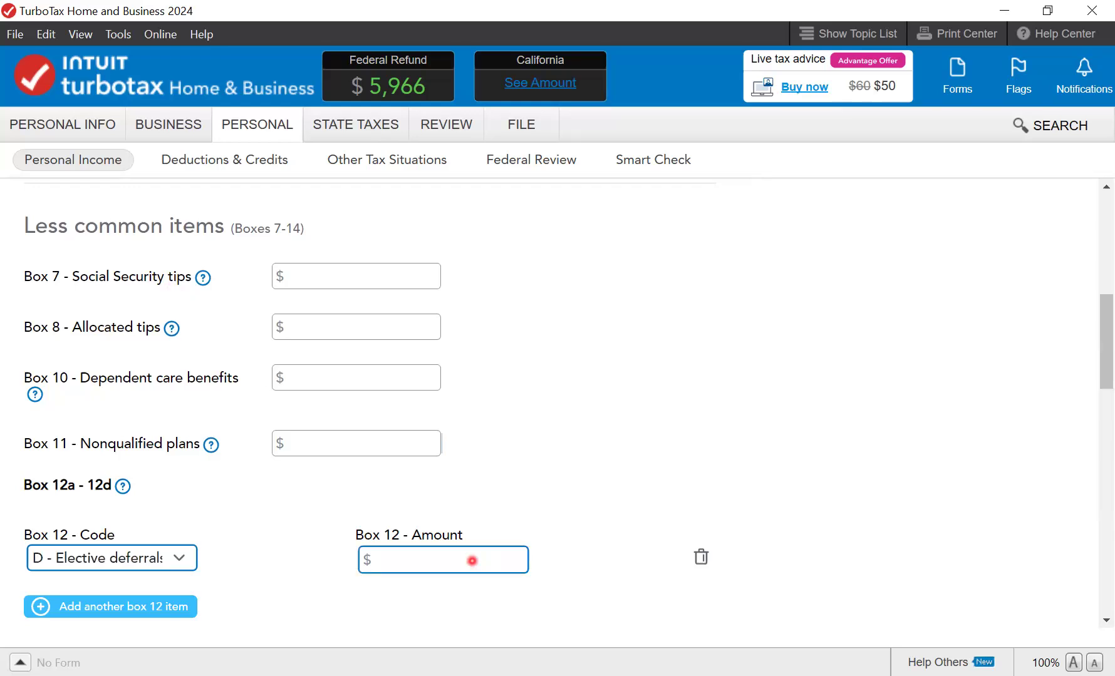
{"action": "left_click", "coordinate": [472, 561]}
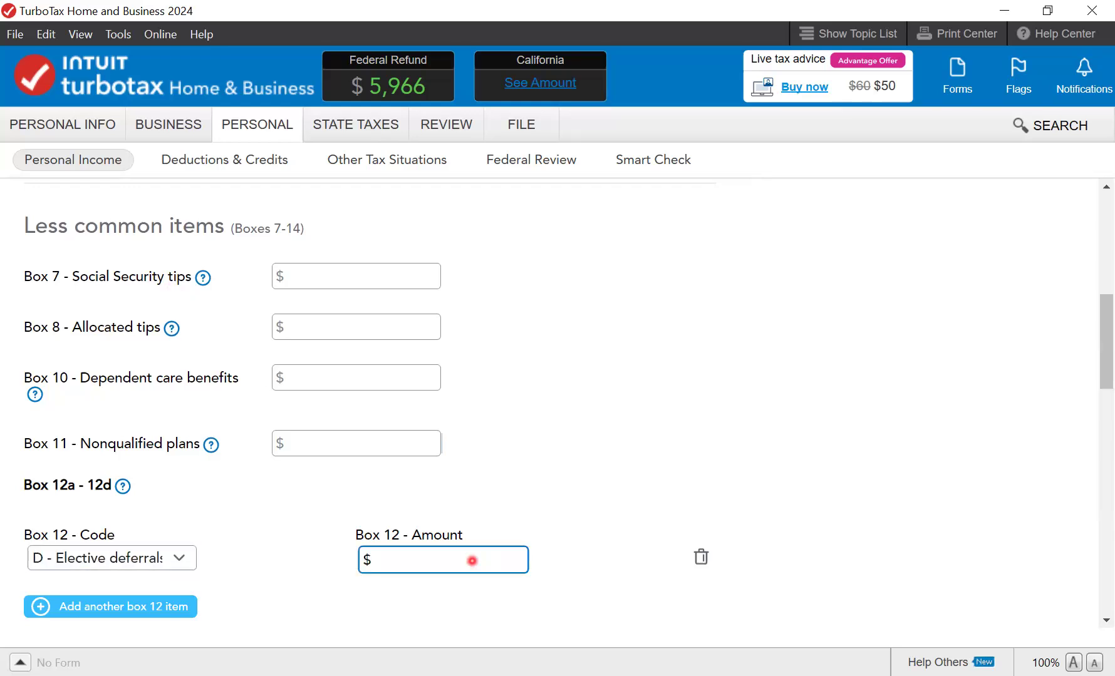
{"action": "type", "text": "2,524.52"}
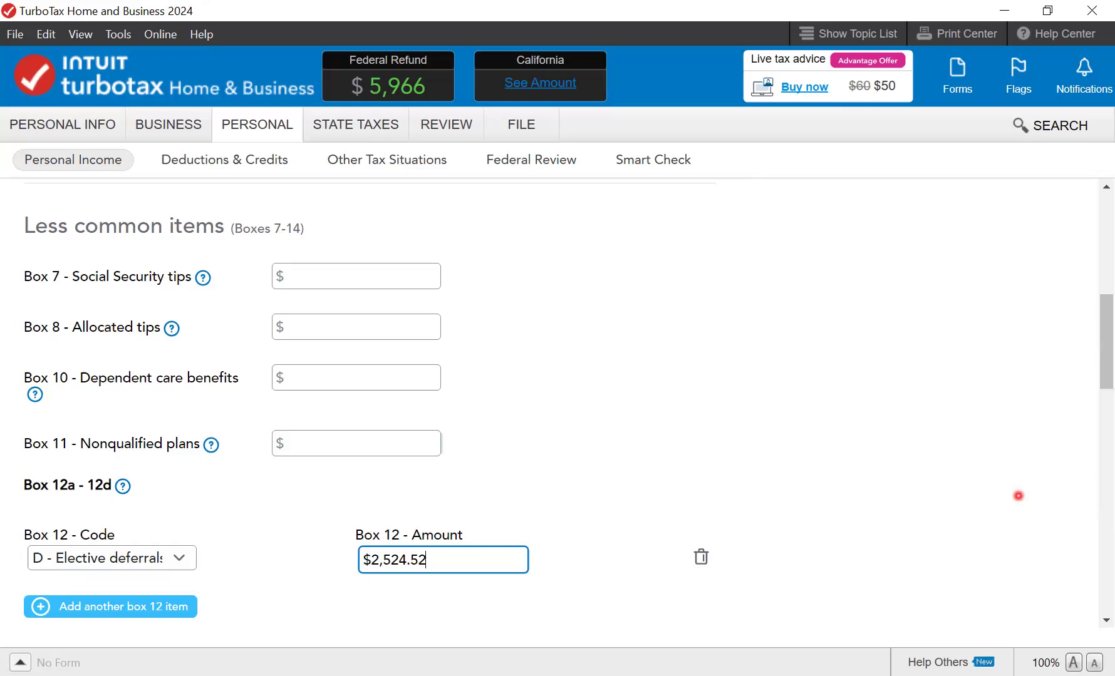
{"action": "left_click_drag", "start_coordinate": [1102, 367], "coordinate": [1105, 397]}
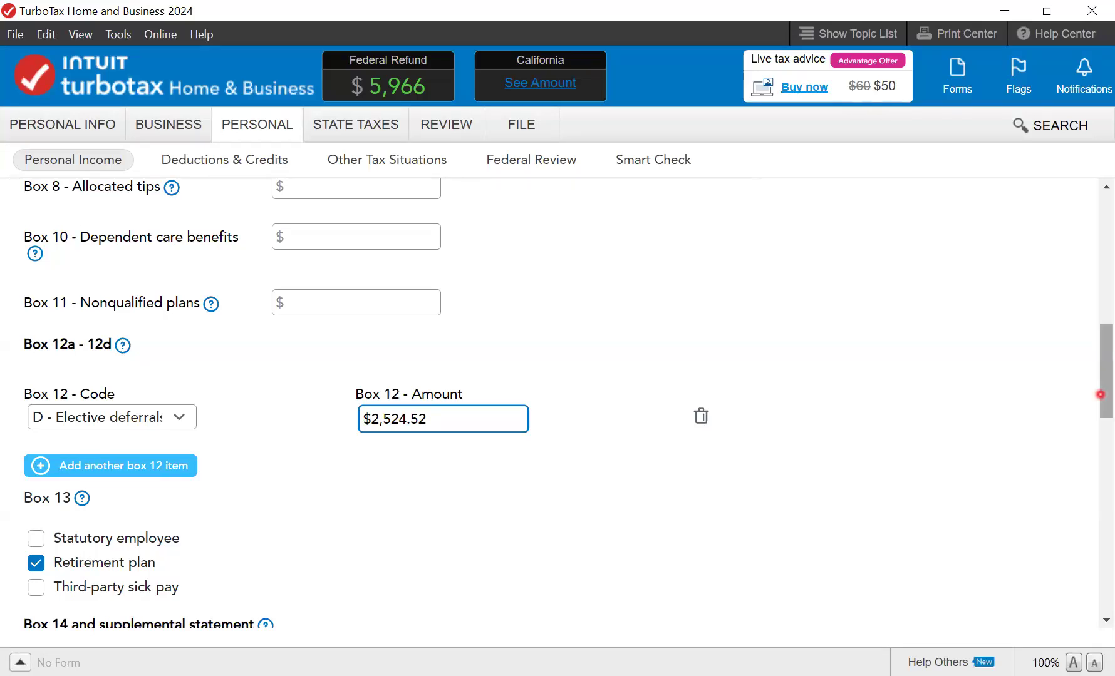
{"action": "left_click_drag", "start_coordinate": [1107, 384], "coordinate": [1107, 468]}
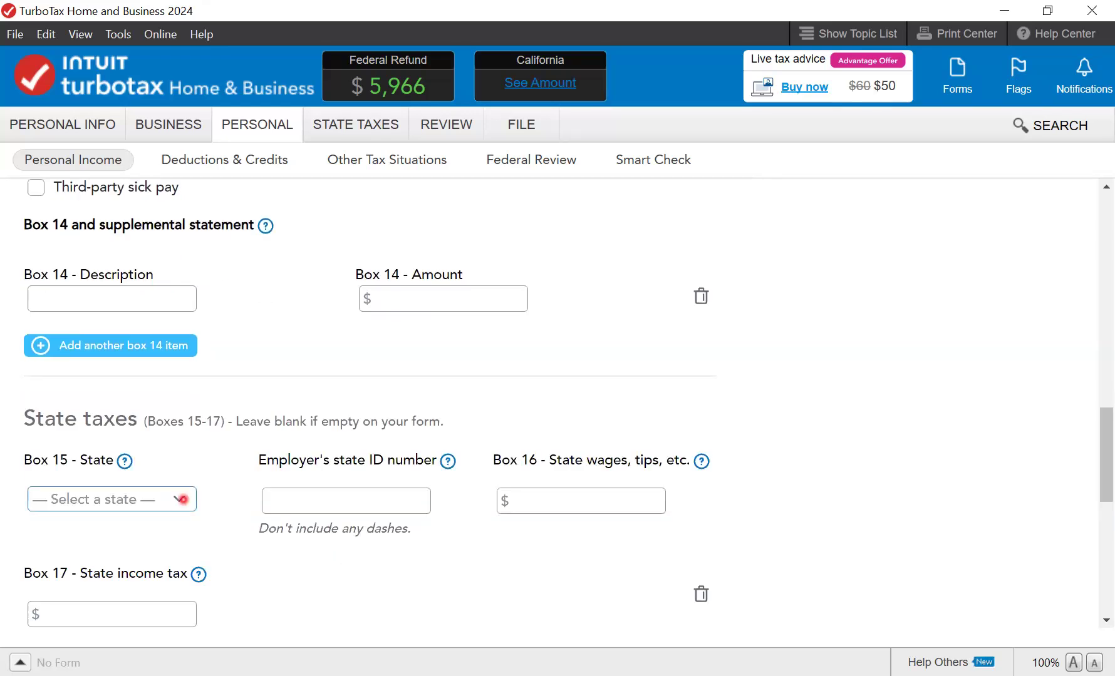
- Set Box 15 to California with the employer's state ID, $73,458.73 state wages and $1,950 state tax
{"action": "left_click", "coordinate": [328, 501]}
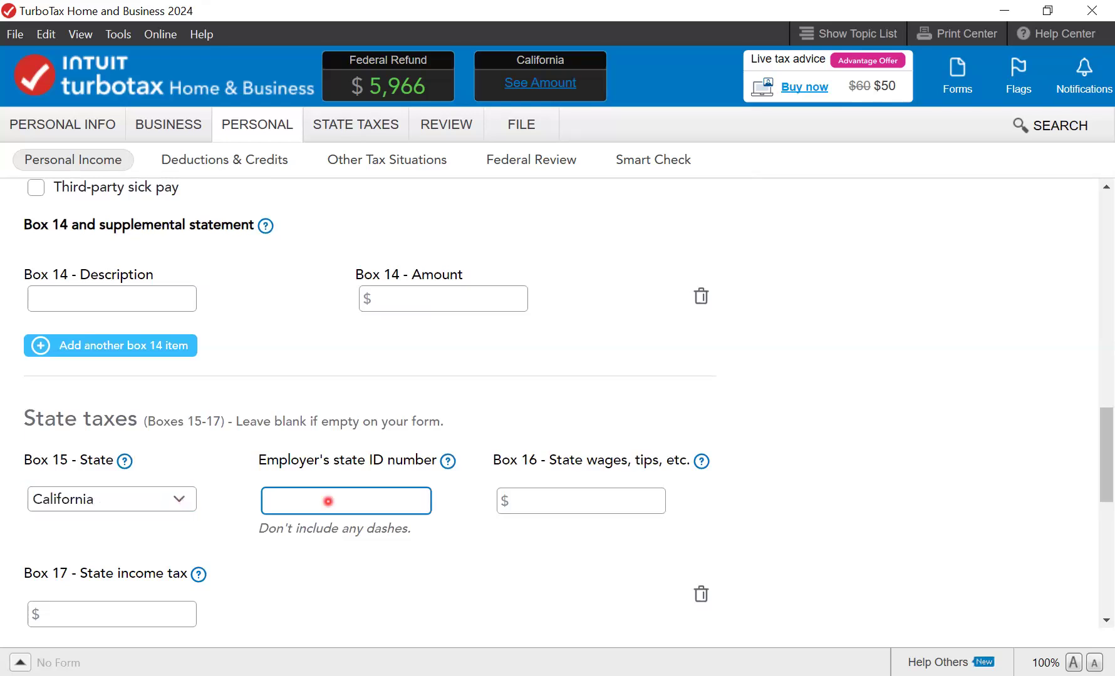
{"action": "left_click", "coordinate": [553, 503]}
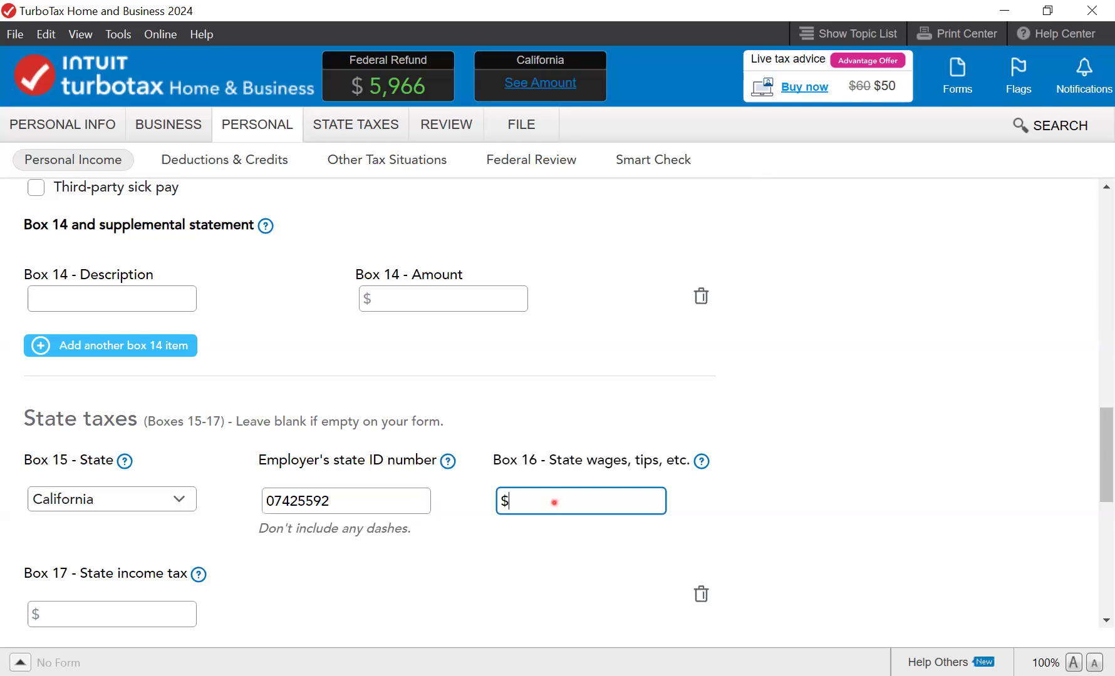
{"action": "type", "text": "73,458.73"}
{"action": "left_click", "coordinate": [125, 616]}
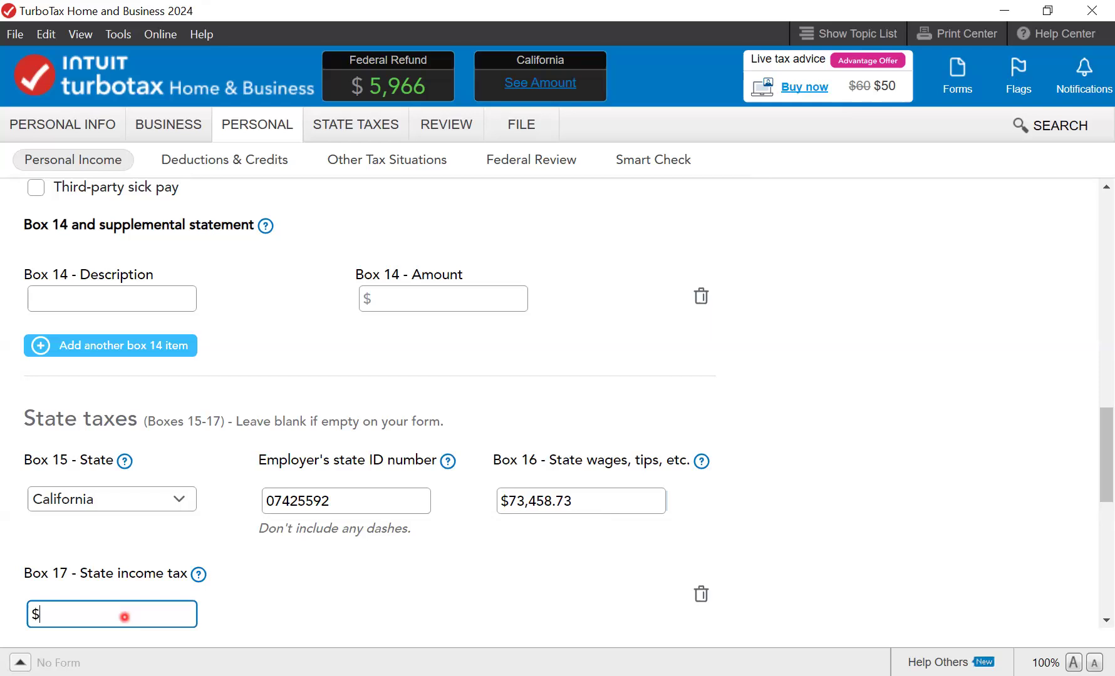
{"action": "type", "text": "1,950"}
{"action": "scroll", "coordinate": [375, 579], "scroll_direction": "down", "scroll_amount": 5}
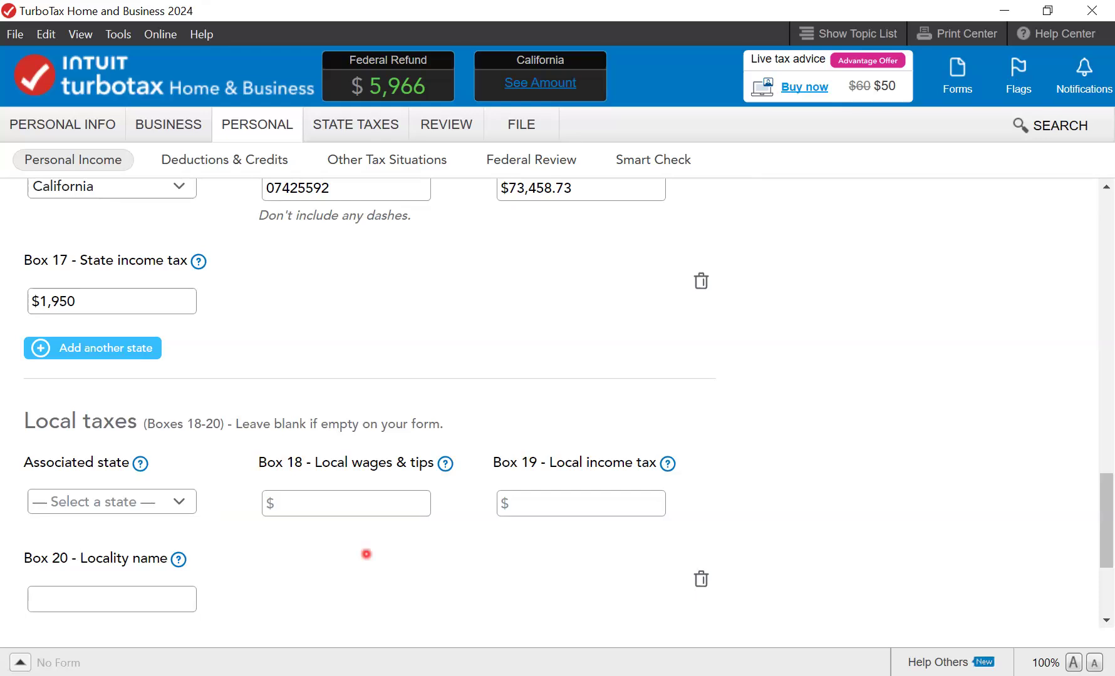
{"action": "scroll", "coordinate": [366, 554], "scroll_direction": "down", "scroll_amount": 3}
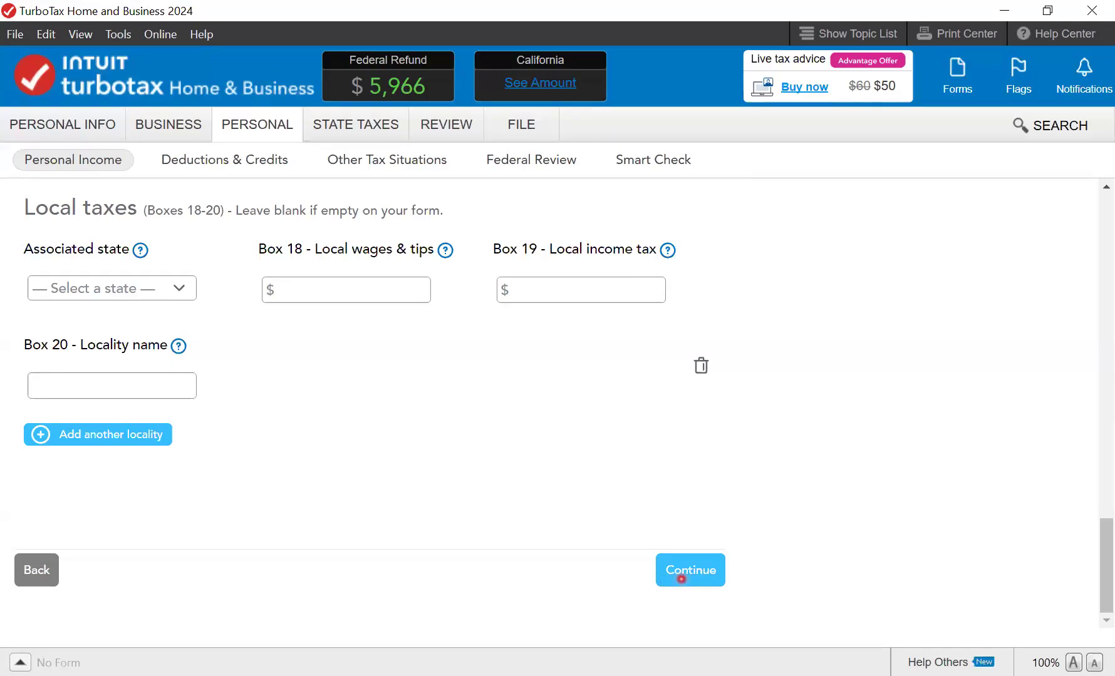
- Submit the Roast America W-2 and continue past the refund summary and uncommon-situations checklist
{"action": "left_click", "coordinate": [681, 578]}
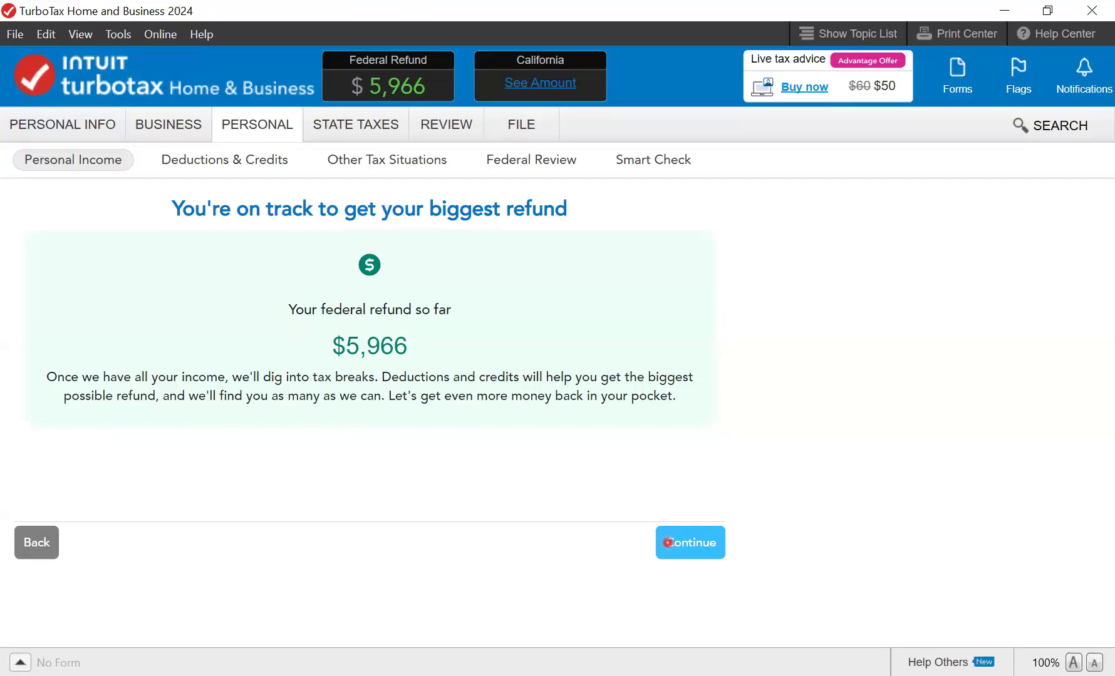
{"action": "left_click", "coordinate": [668, 542]}
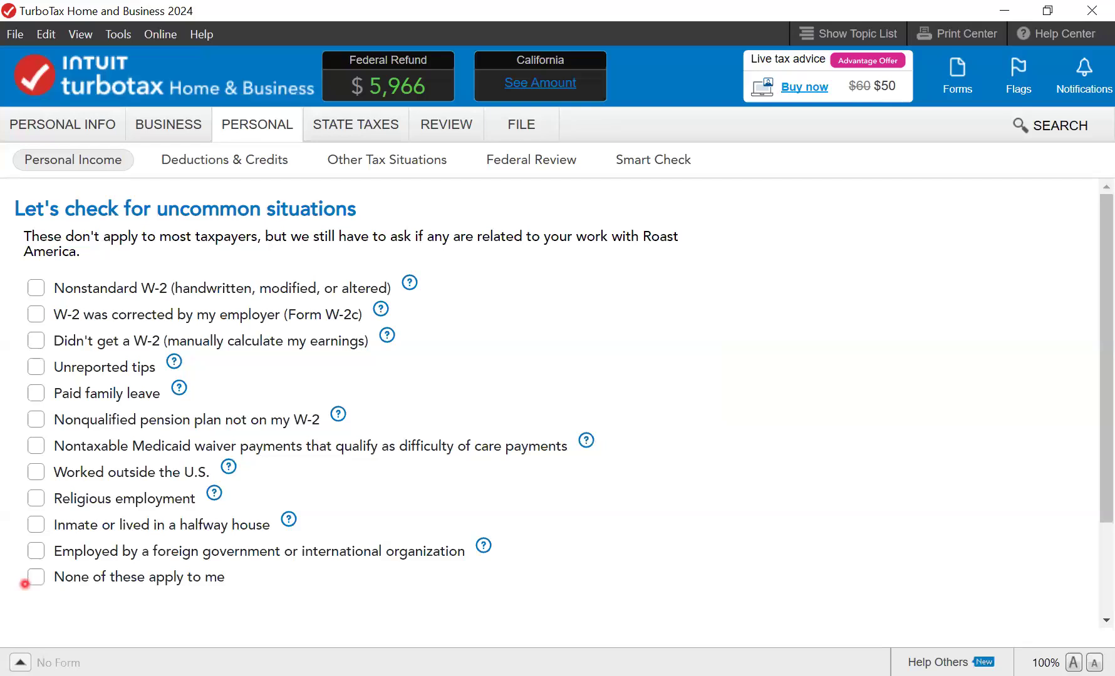
{"action": "scroll", "coordinate": [677, 572], "scroll_direction": "down", "scroll_amount": 2}
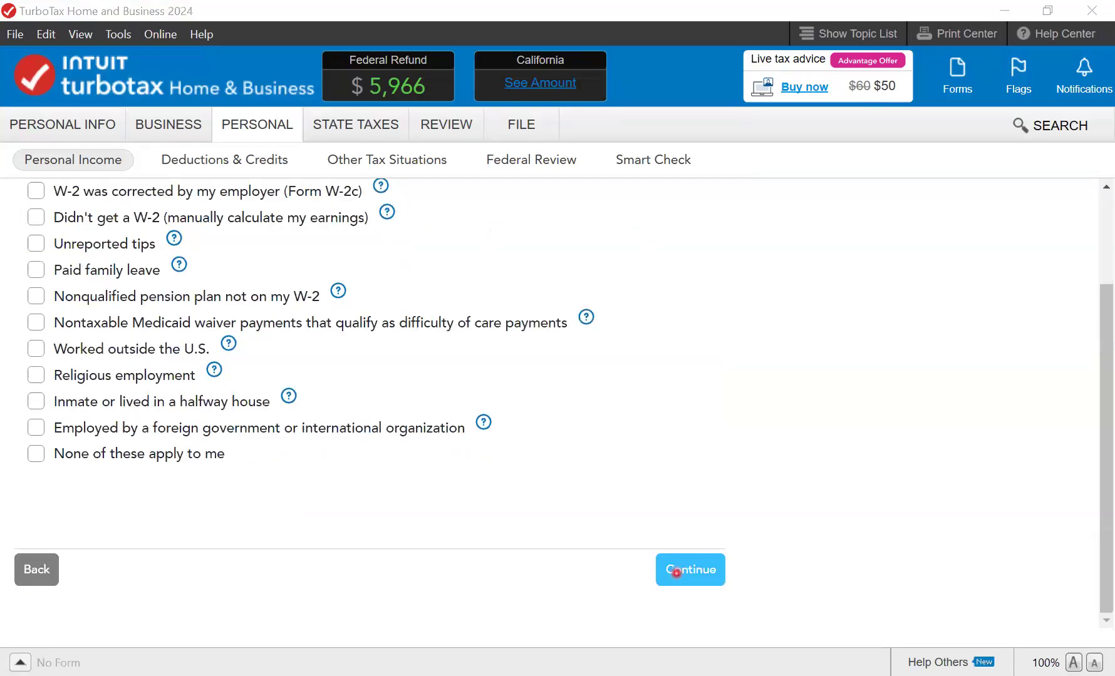
{"action": "left_click", "coordinate": [676, 571]}
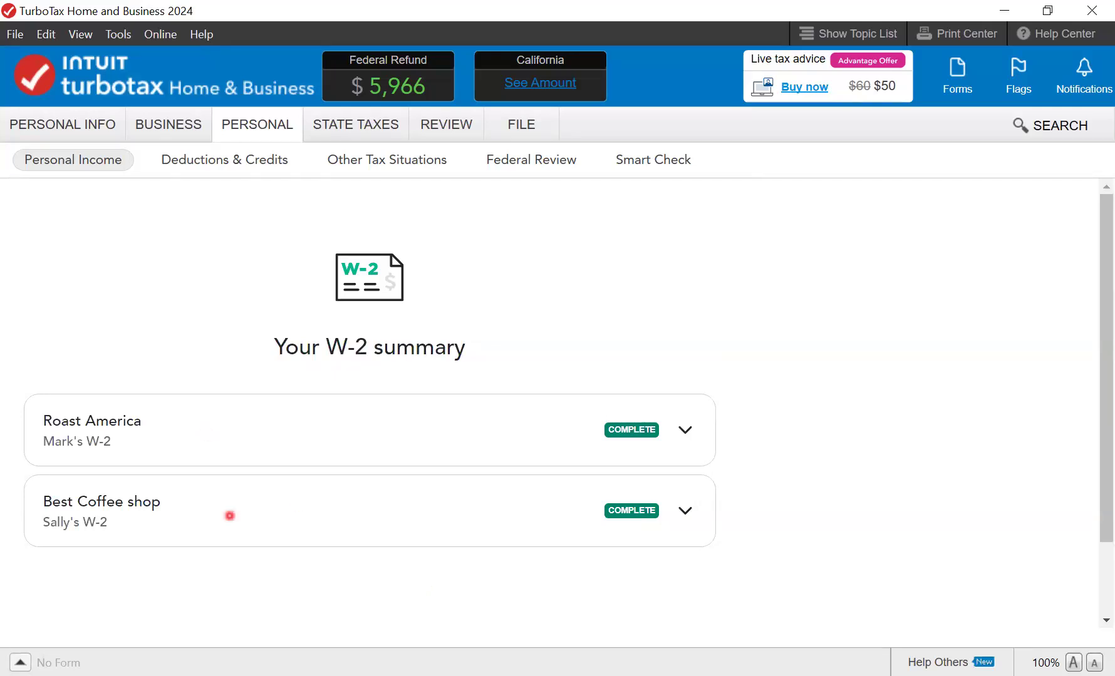
- Confirm the W-2 list is finished, reaching the Income Summary with $83,927 in wages
{"action": "scroll", "coordinate": [523, 517], "scroll_direction": "down", "scroll_amount": 2}
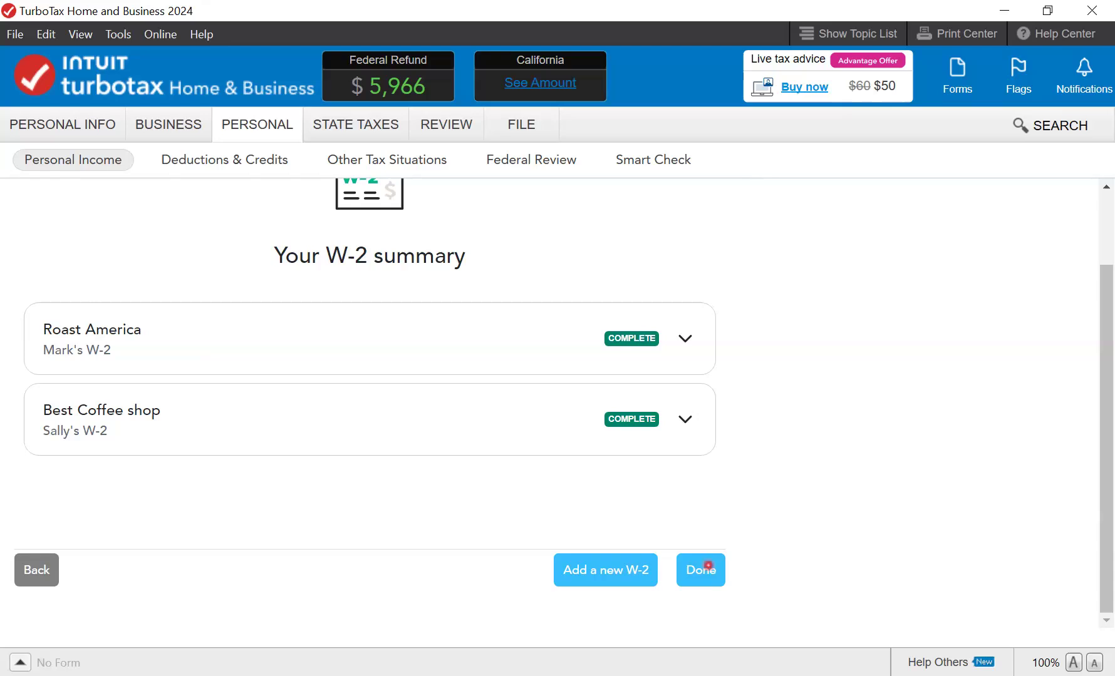
{"action": "left_click", "coordinate": [708, 566]}
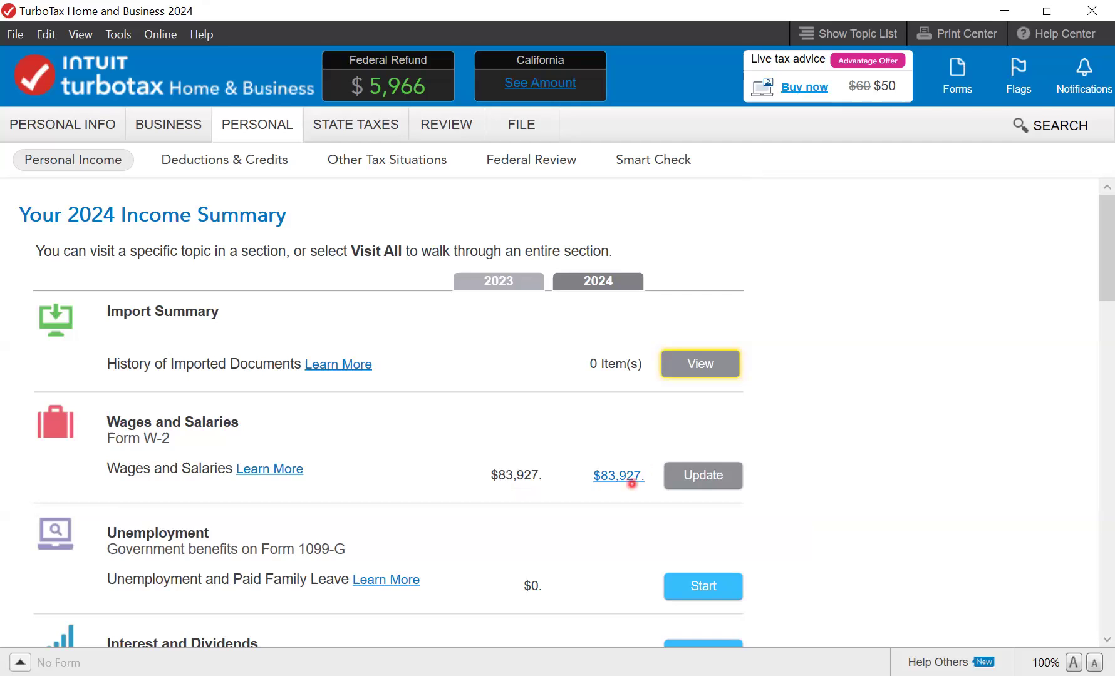
{"action": "left_click_drag", "start_coordinate": [1107, 289], "coordinate": [1107, 352]}
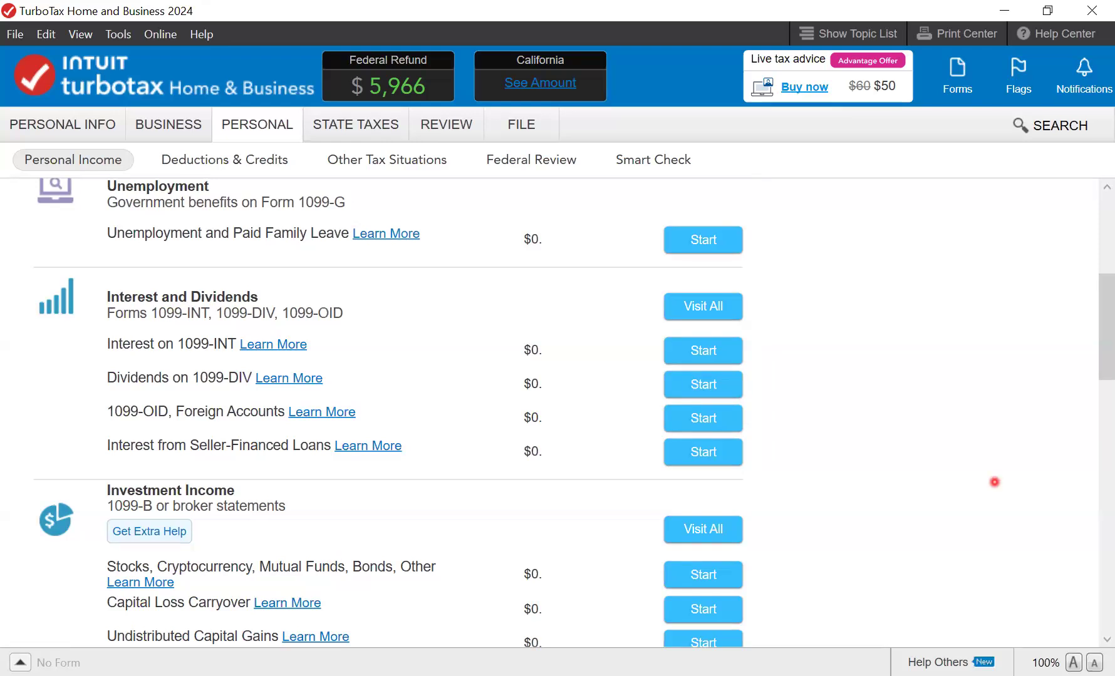
{"action": "left_click_drag", "start_coordinate": [1112, 336], "coordinate": [1112, 429]}
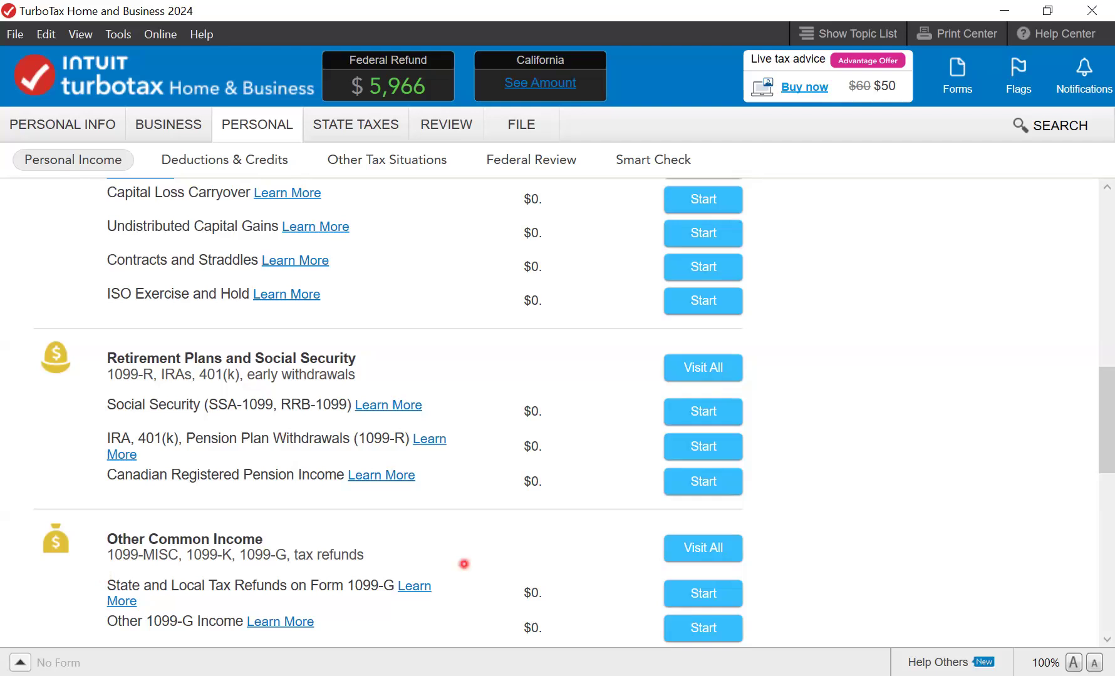
{"action": "left_click_drag", "start_coordinate": [1109, 429], "coordinate": [1112, 536]}
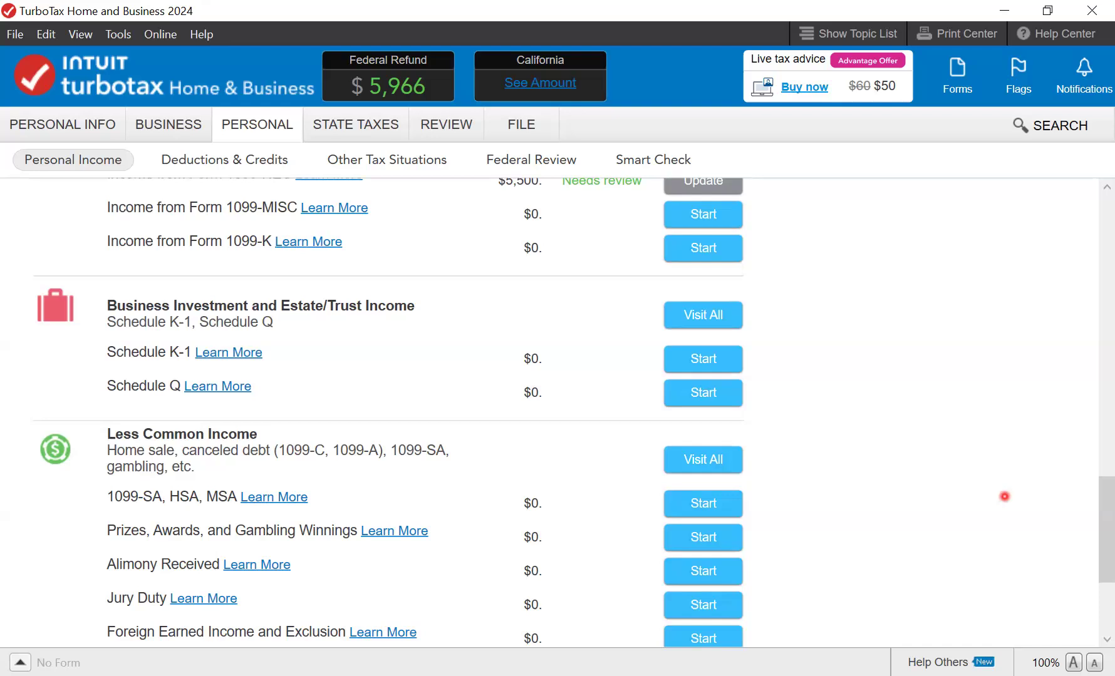
{"action": "left_click_drag", "start_coordinate": [1105, 518], "coordinate": [1103, 565]}
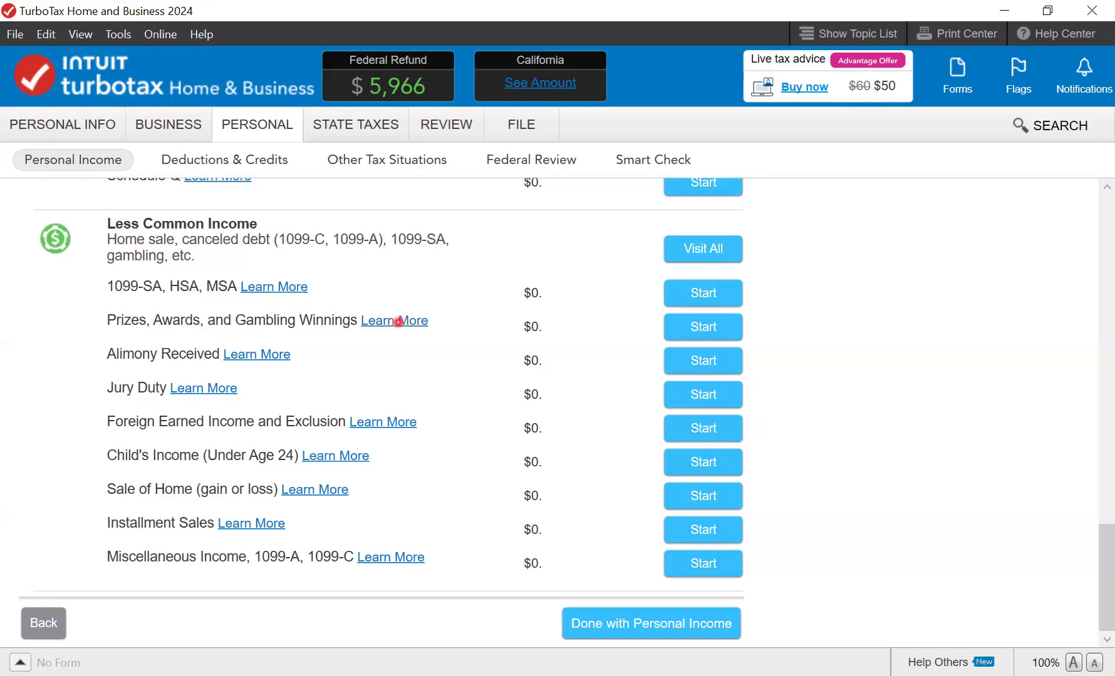
{"action": "left_click", "coordinate": [398, 322]}
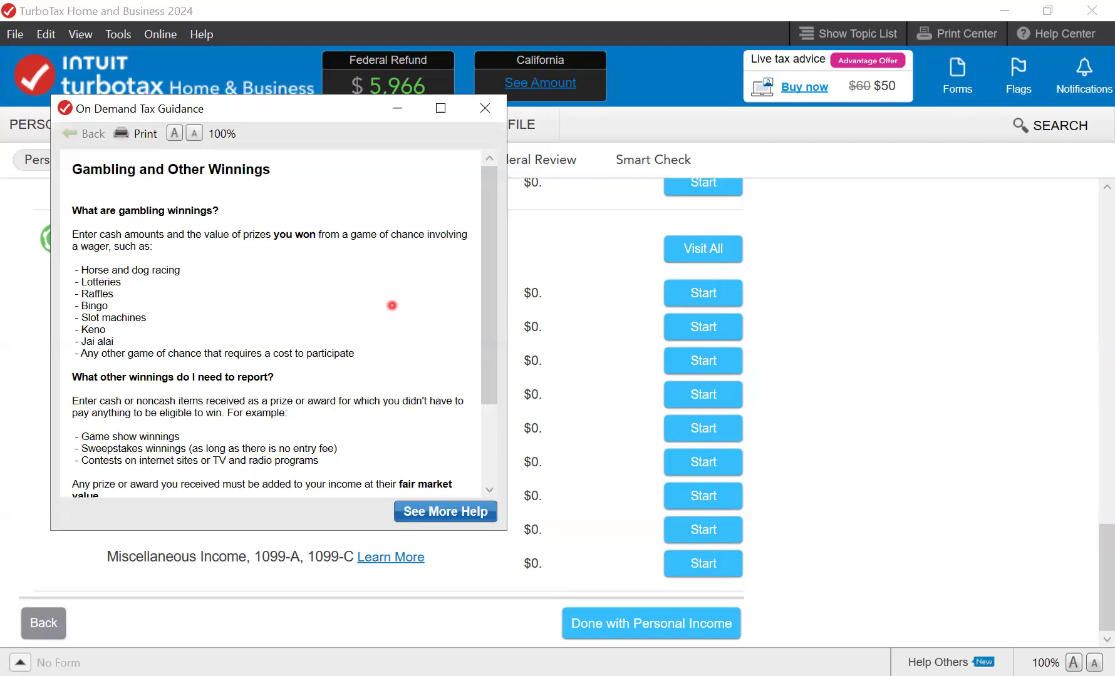
{"action": "mouse_move", "coordinate": [487, 209]}
{"action": "left_mouse_down"}
{"action": "mouse_move", "coordinate": [479, 303]}
{"action": "mouse_move", "coordinate": [482, 190]}
{"action": "left_mouse_up"}
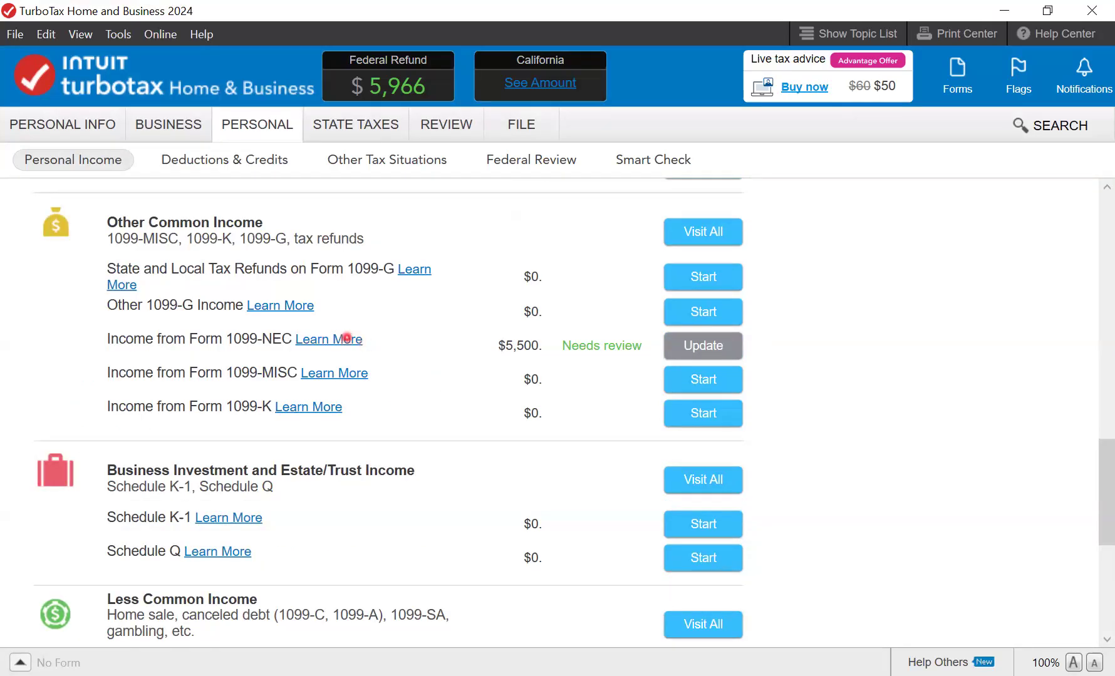
{"action": "scroll", "coordinate": [347, 338], "scroll_direction": "up", "scroll_amount": 5}
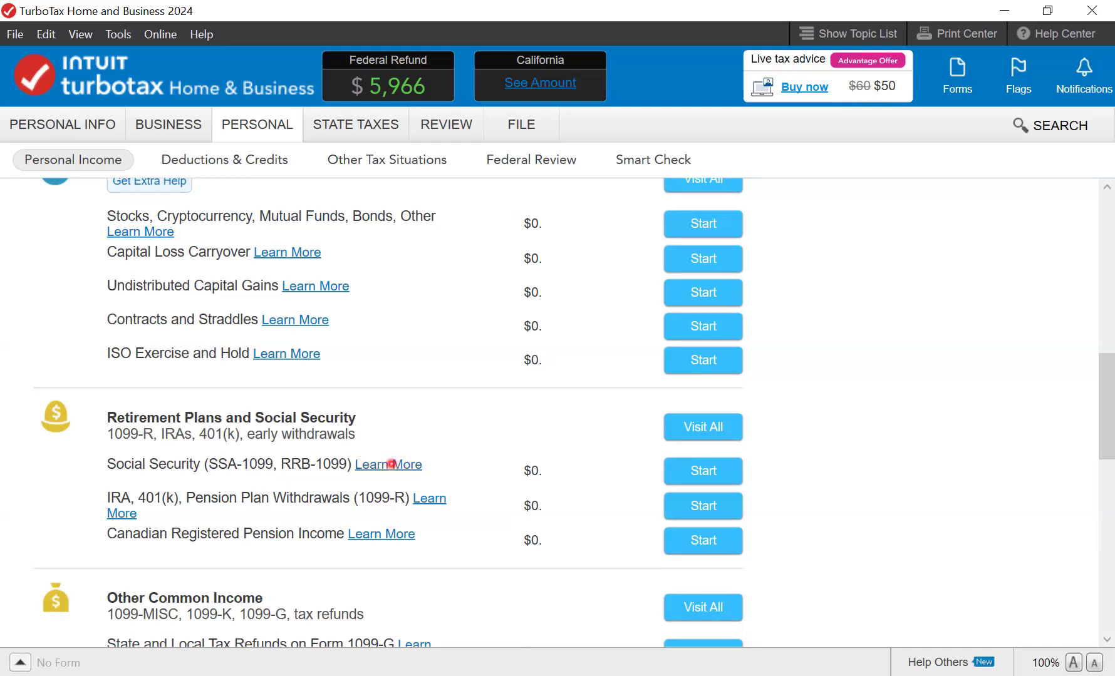
{"action": "left_click", "coordinate": [390, 464]}
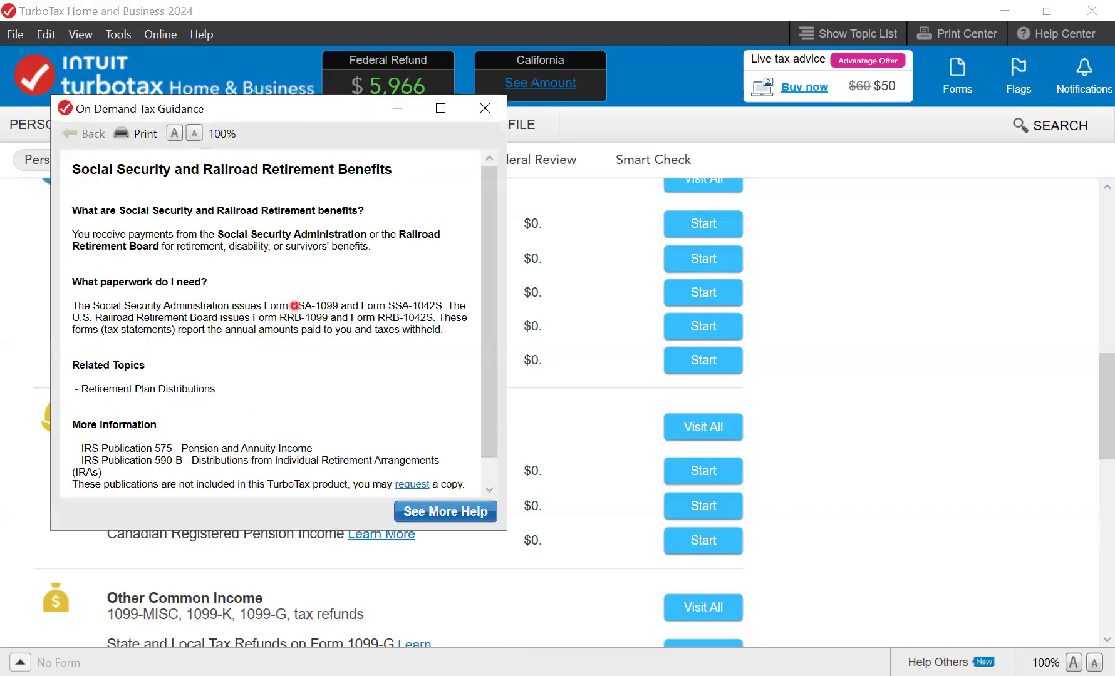
{"action": "left_click_drag", "start_coordinate": [485, 272], "coordinate": [481, 230]}
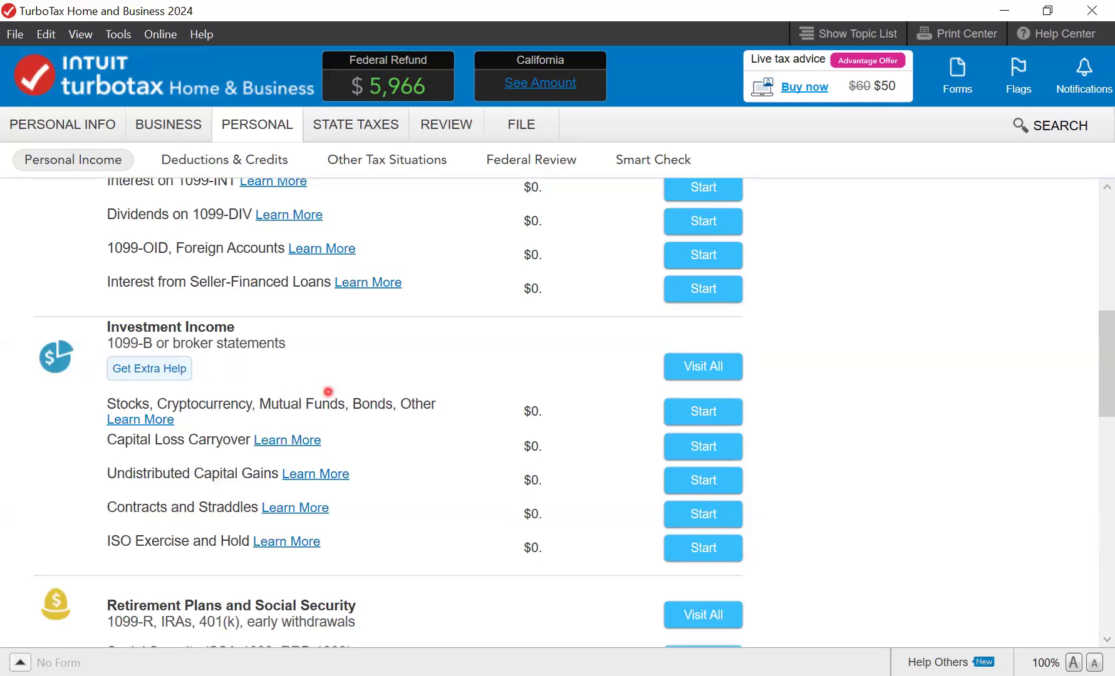
{"action": "scroll", "coordinate": [328, 391], "scroll_direction": "up", "scroll_amount": 3}
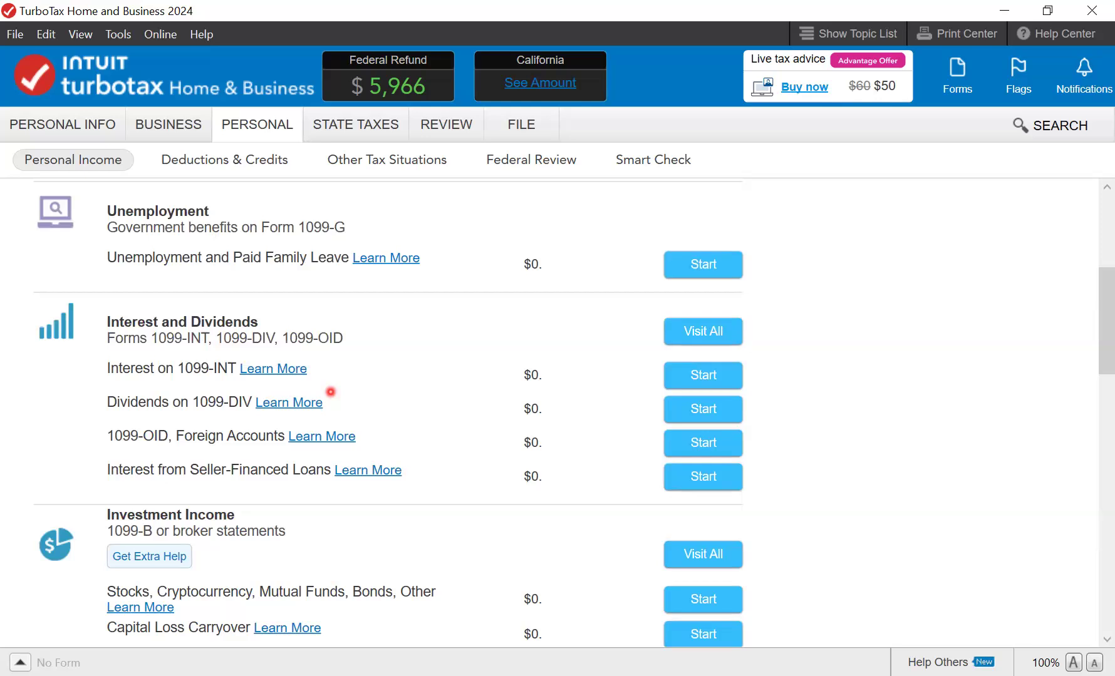
{"action": "scroll", "coordinate": [331, 392], "scroll_direction": "up", "scroll_amount": 3}
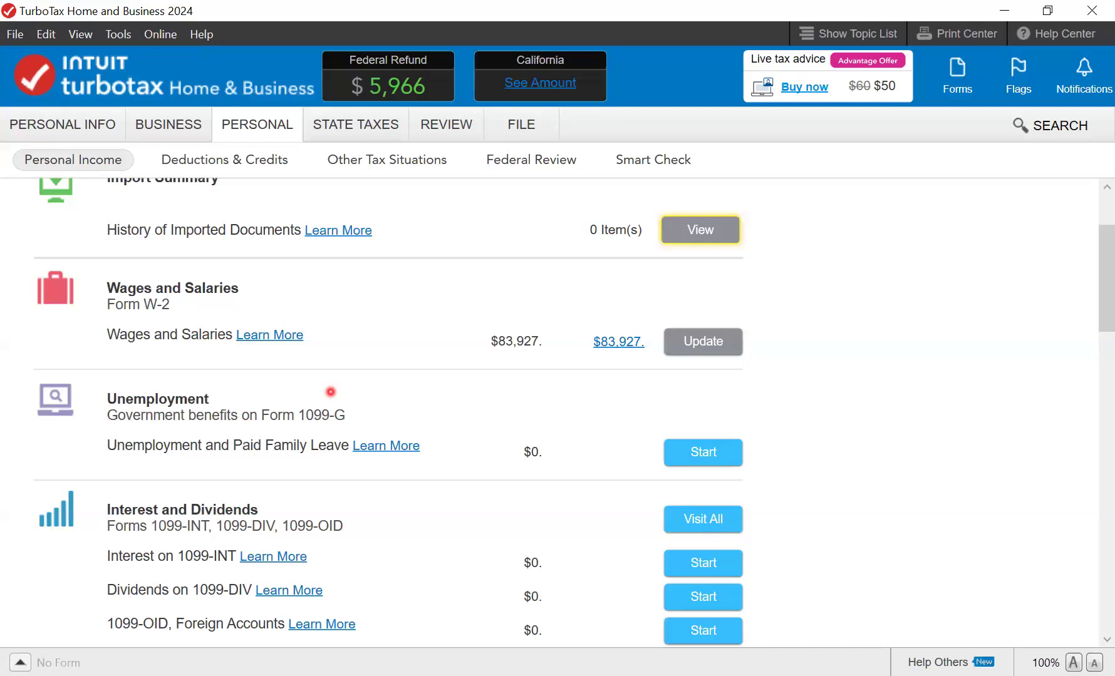
{"action": "scroll", "coordinate": [330, 392], "scroll_direction": "down", "scroll_amount": 3}
{"action": "scroll", "coordinate": [330, 392], "scroll_direction": "down", "scroll_amount": 6}
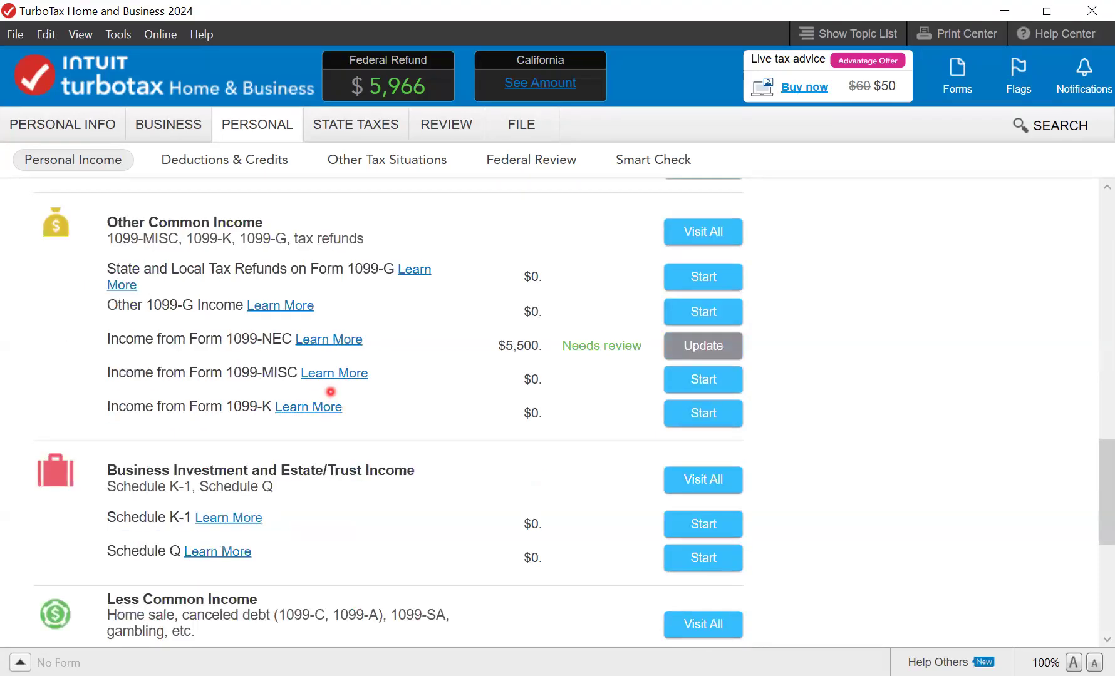
{"action": "scroll", "coordinate": [330, 392], "scroll_direction": "down", "scroll_amount": 6}
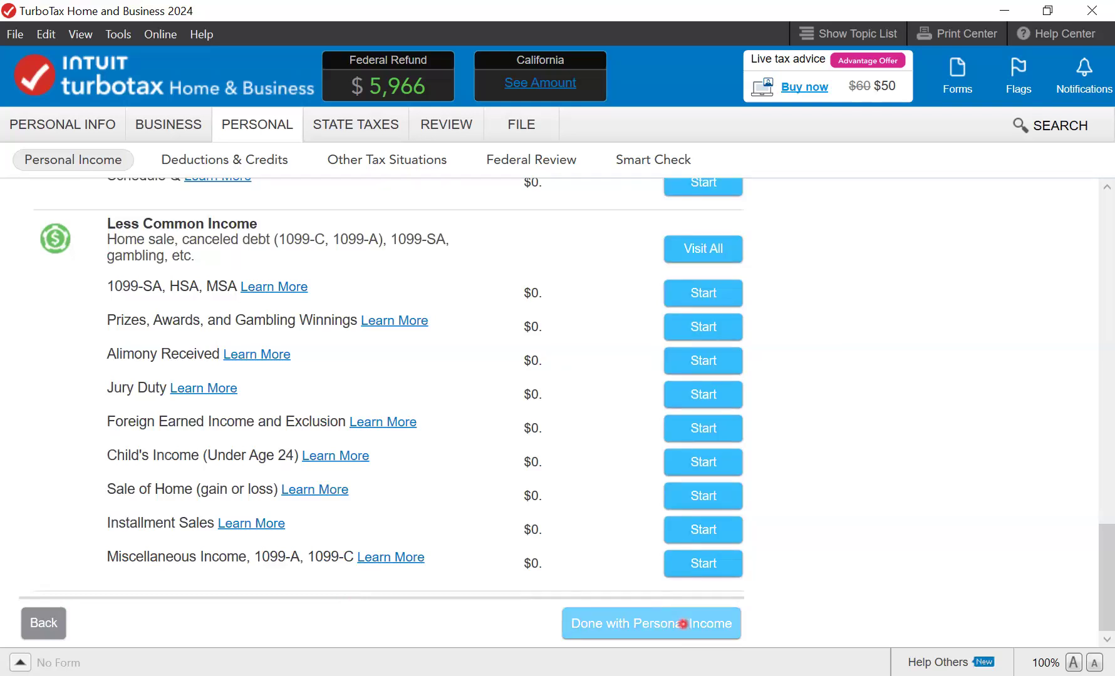
- Close out personal income, answering No to foreign bank accounts and disaster distributions
{"action": "left_click", "coordinate": [683, 623]}
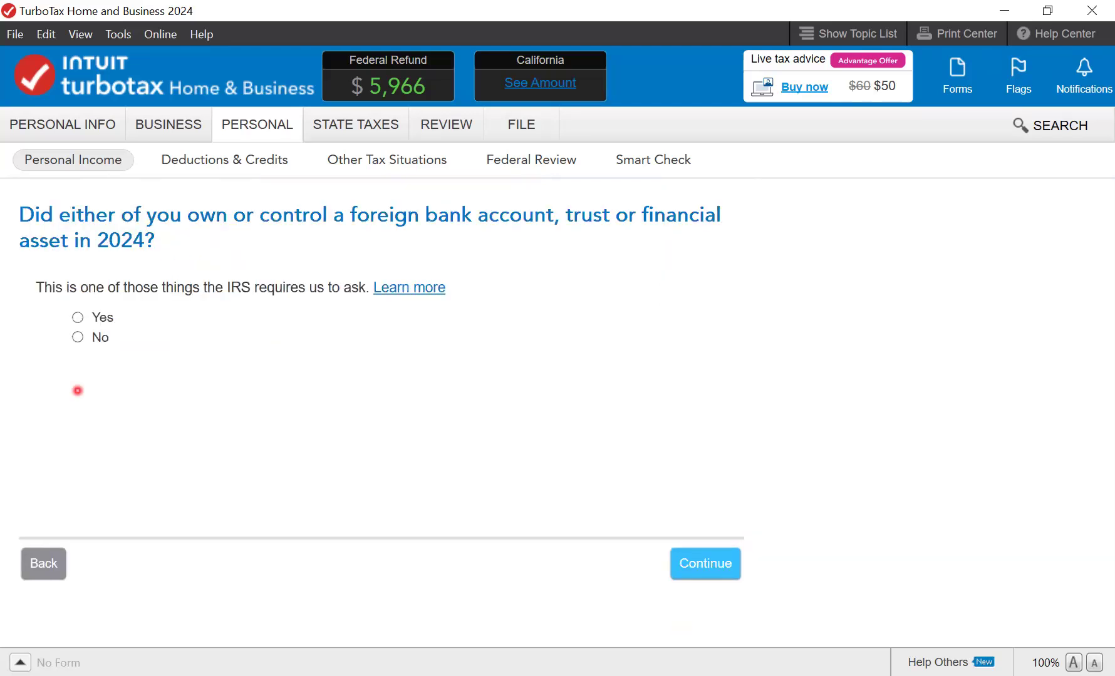
{"action": "left_click", "coordinate": [77, 337]}
{"action": "left_click", "coordinate": [701, 565]}
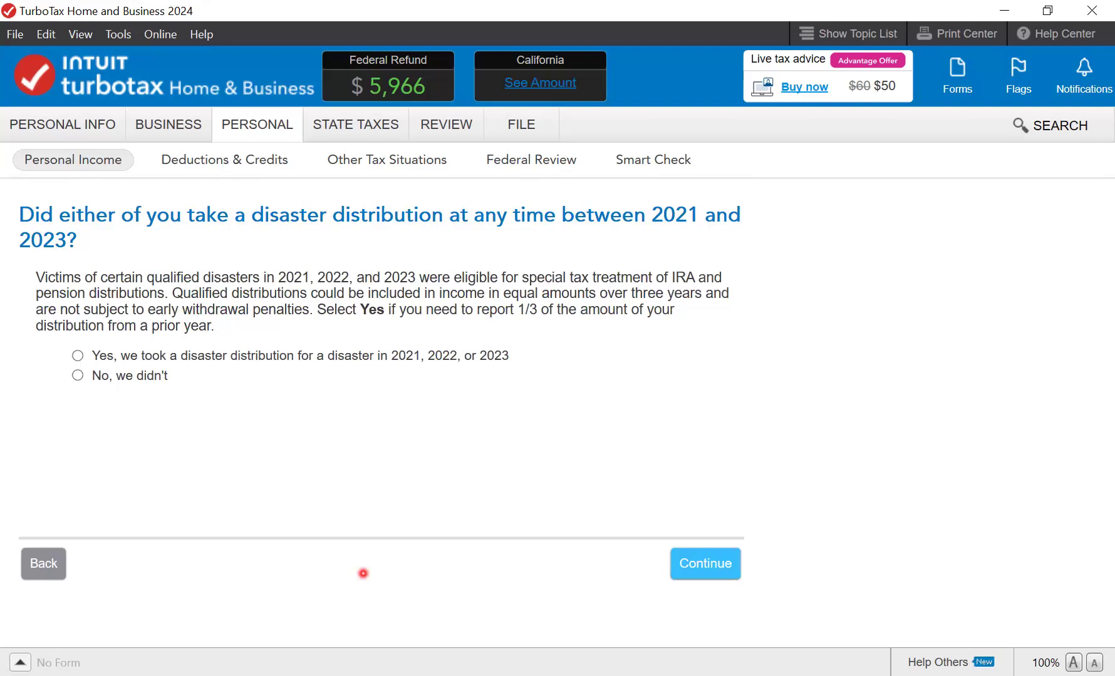
{"action": "left_click", "coordinate": [79, 377]}
{"action": "left_click", "coordinate": [694, 576]}
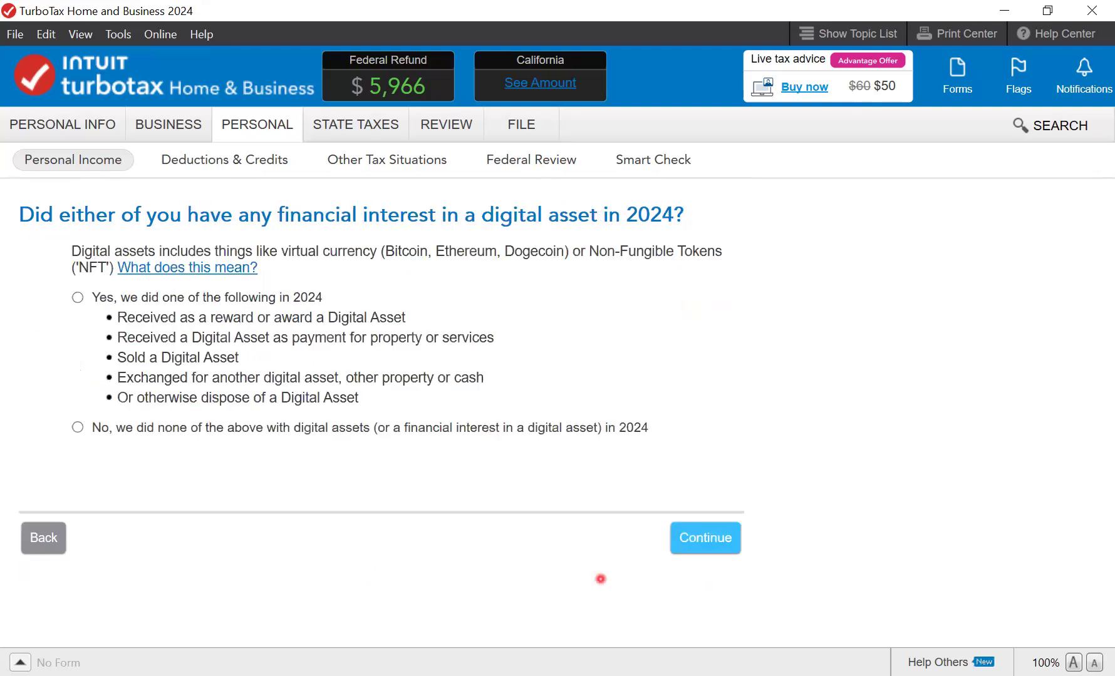
- Answer No to owning digital assets and continue past the $83,927 income picture
{"action": "left_click", "coordinate": [725, 543]}
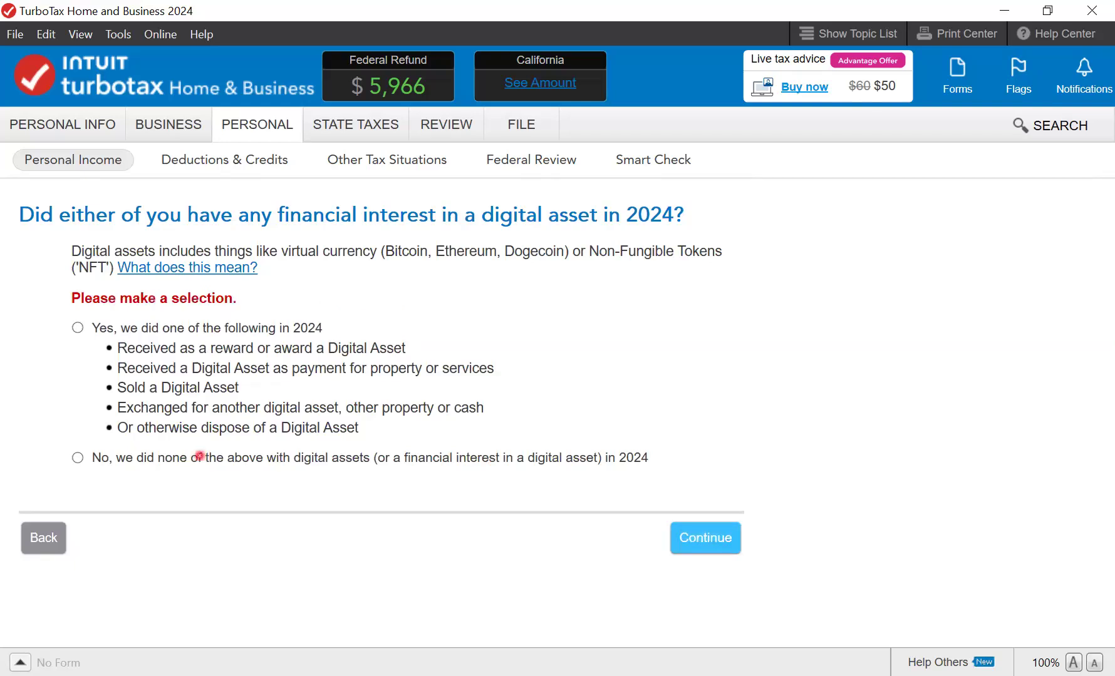
{"action": "left_click", "coordinate": [199, 457]}
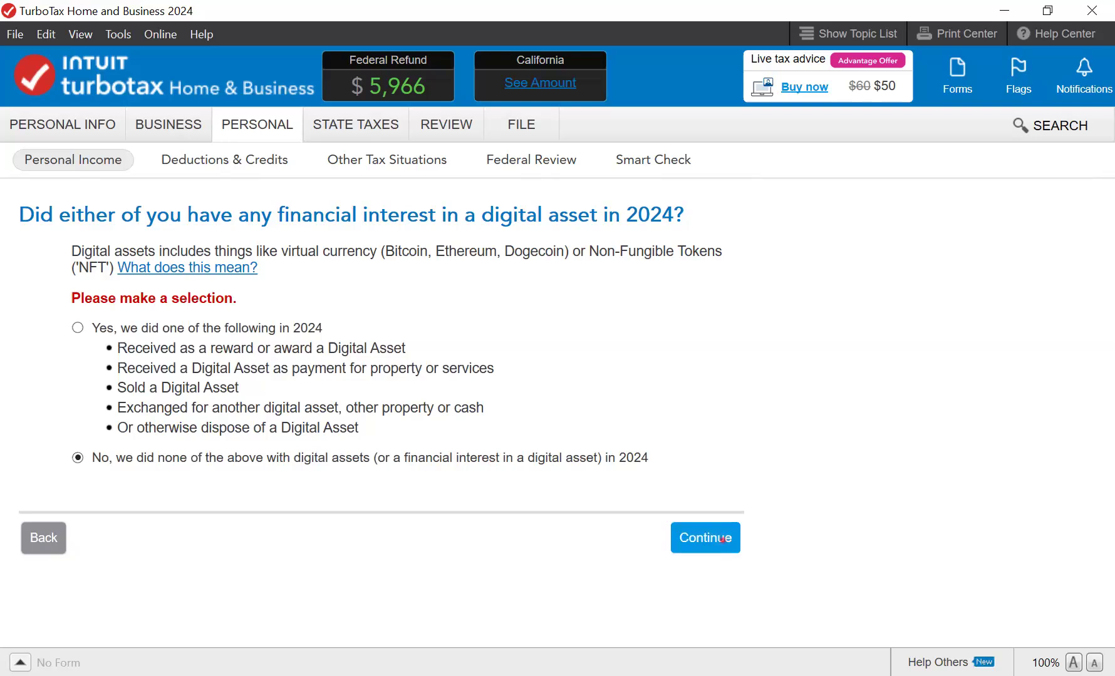
{"action": "left_click", "coordinate": [722, 539]}
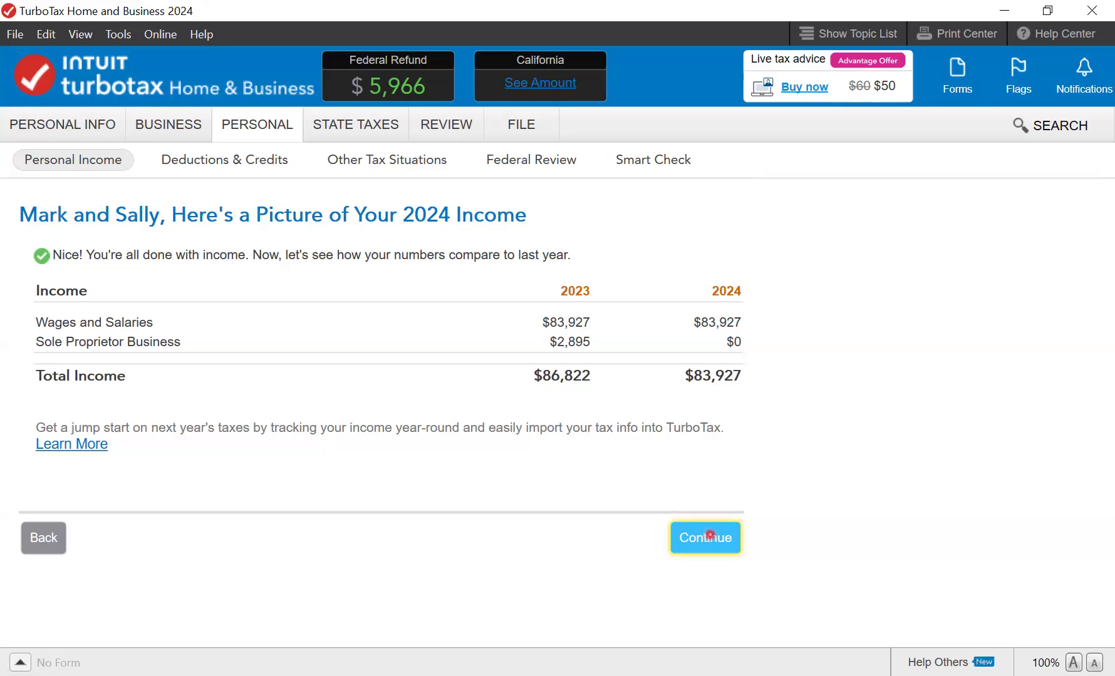
{"action": "left_click", "coordinate": [710, 535]}
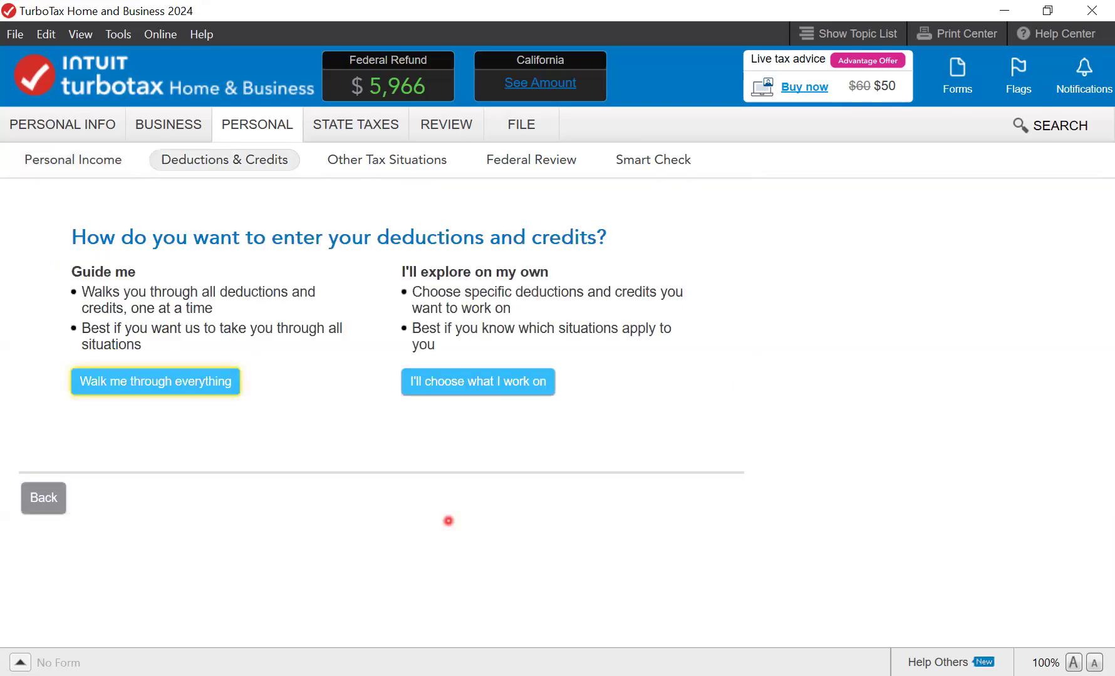
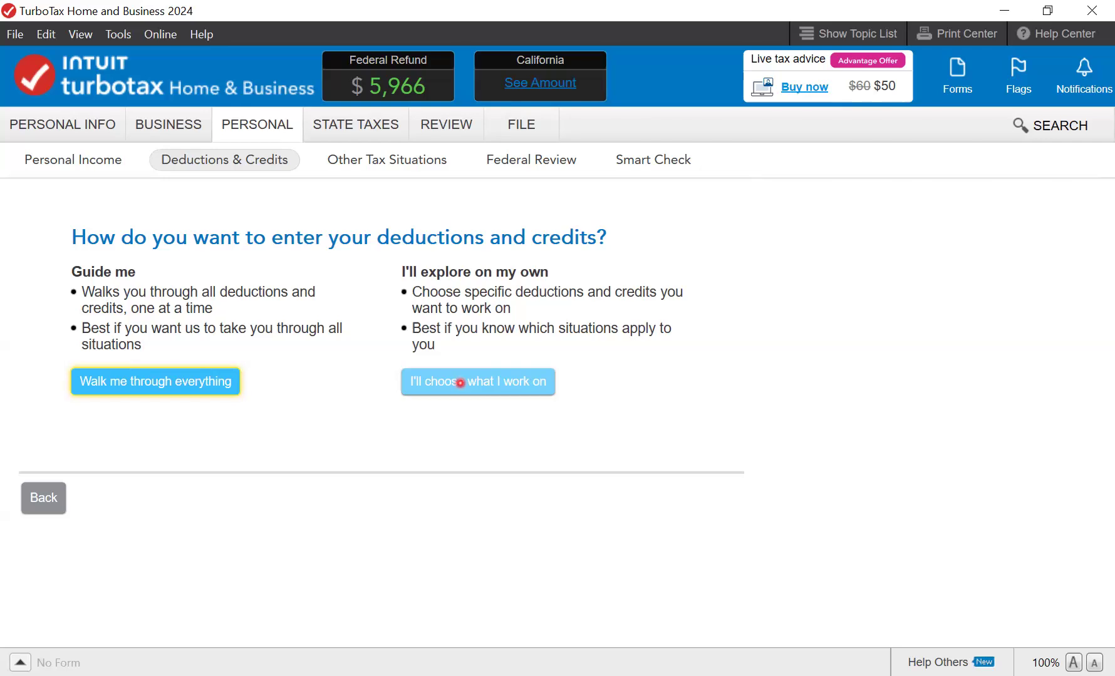
- Choose to pick deductions and credits yourself and scroll the 2024 Deductions & Credits list
{"action": "left_click", "coordinate": [459, 382]}
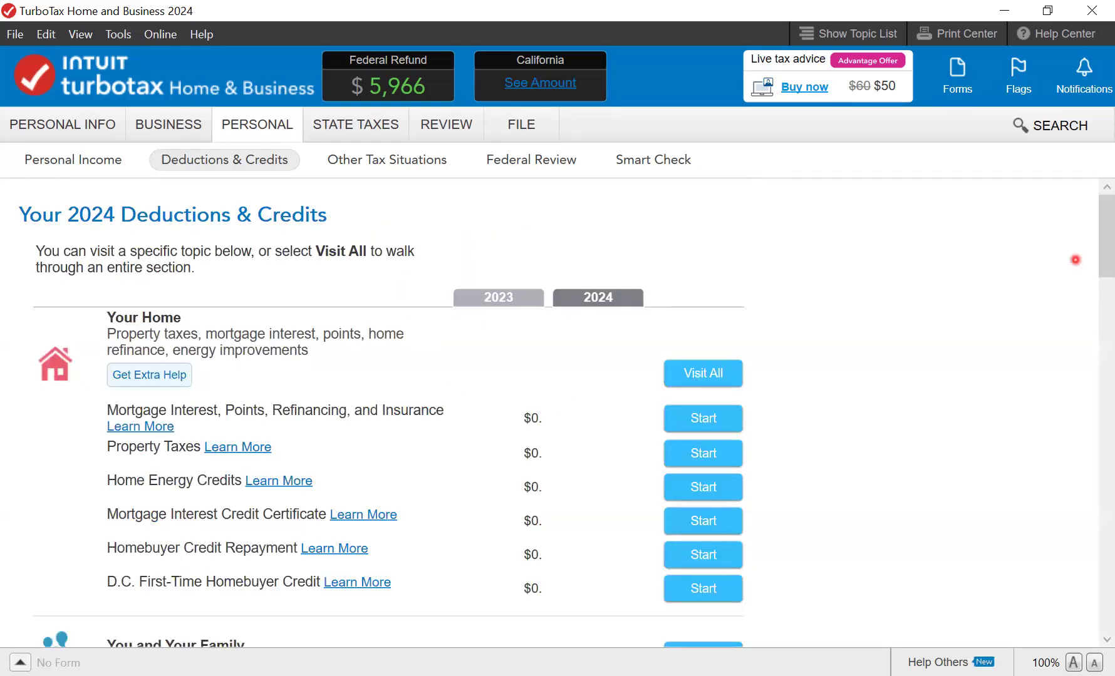
{"action": "left_click_drag", "start_coordinate": [1106, 228], "coordinate": [1106, 252]}
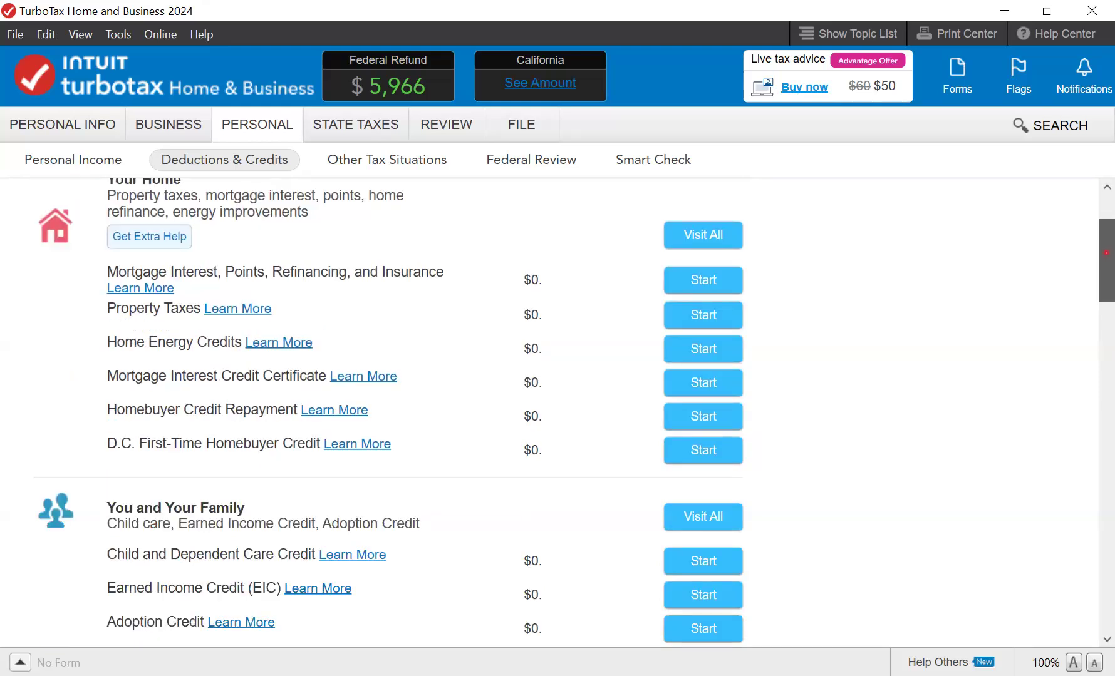
{"action": "left_click_drag", "start_coordinate": [1106, 253], "coordinate": [1106, 265]}
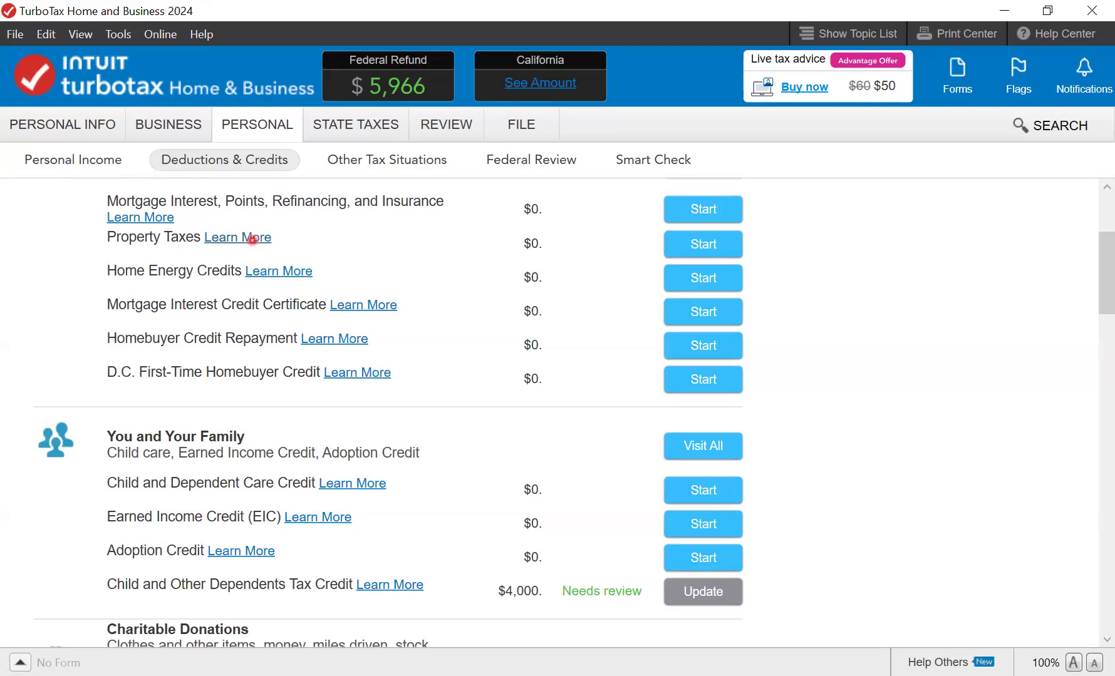
- Read the Property Taxes Learn More help, then return to the Child and Other Dependents credit
{"action": "left_click", "coordinate": [252, 239]}
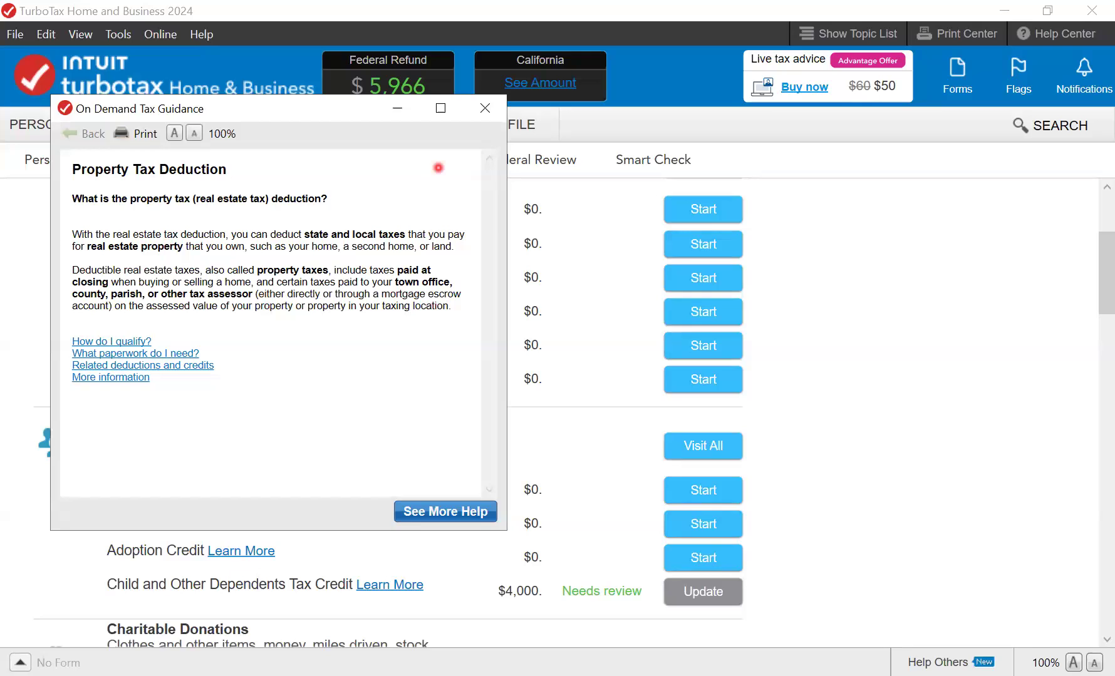
{"action": "left_click", "coordinate": [485, 108]}
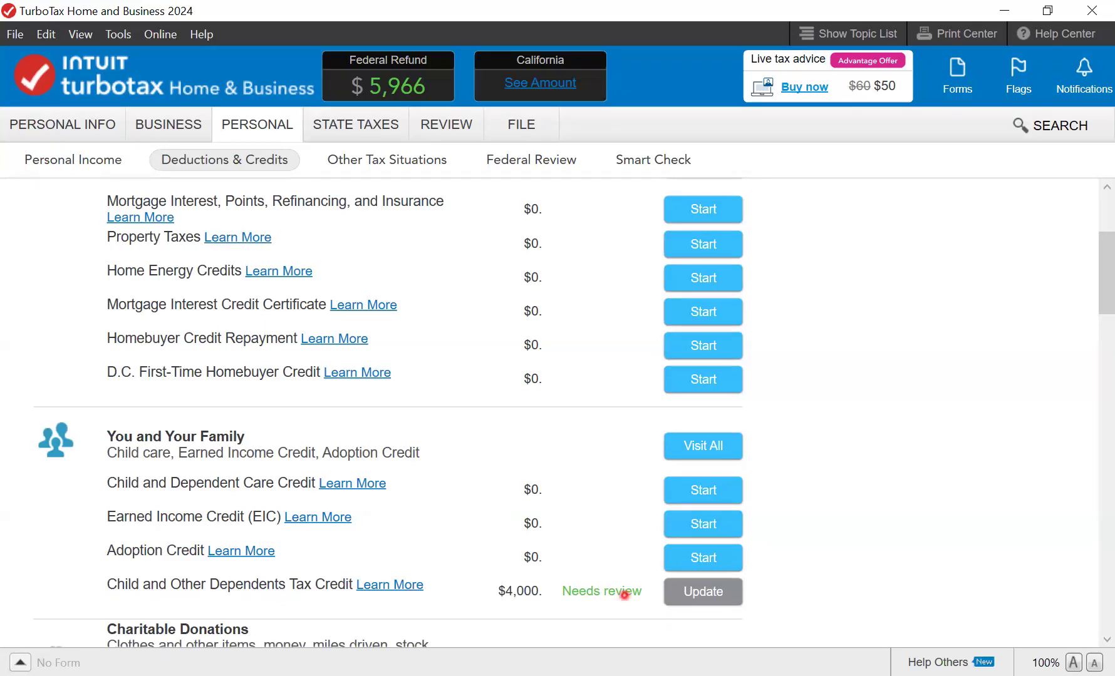
{"action": "left_click", "coordinate": [693, 598]}
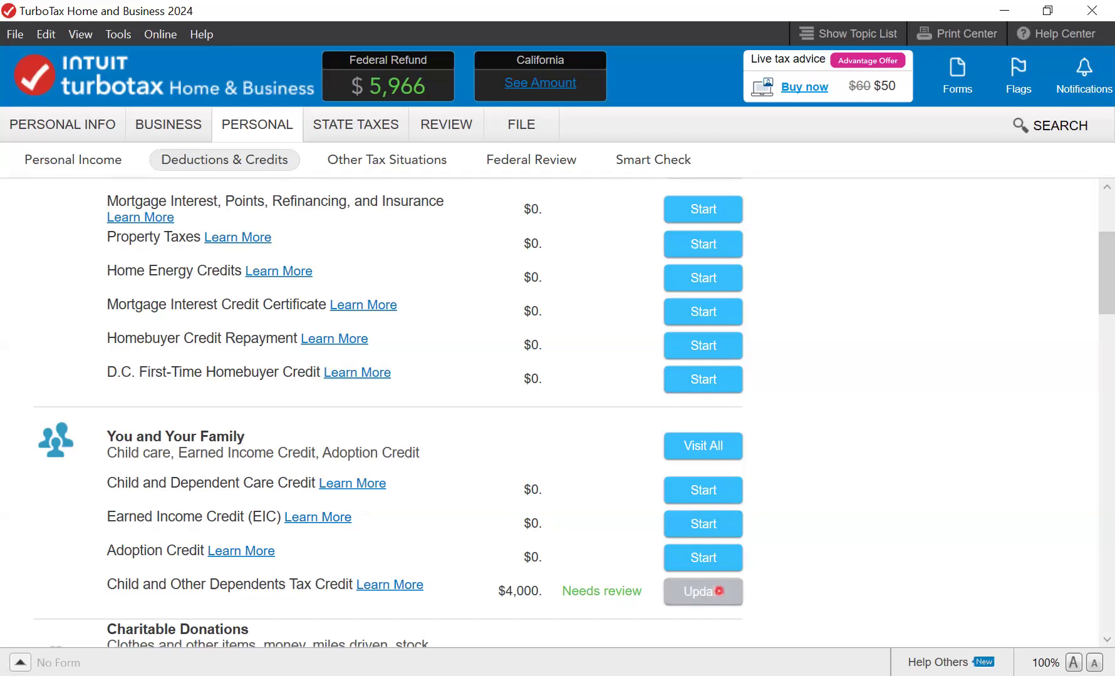
- Review the dependents credit to confirm the $2,000 Child Tax Credit and $500 Other Dependents credit apply
{"action": "left_click", "coordinate": [719, 591]}
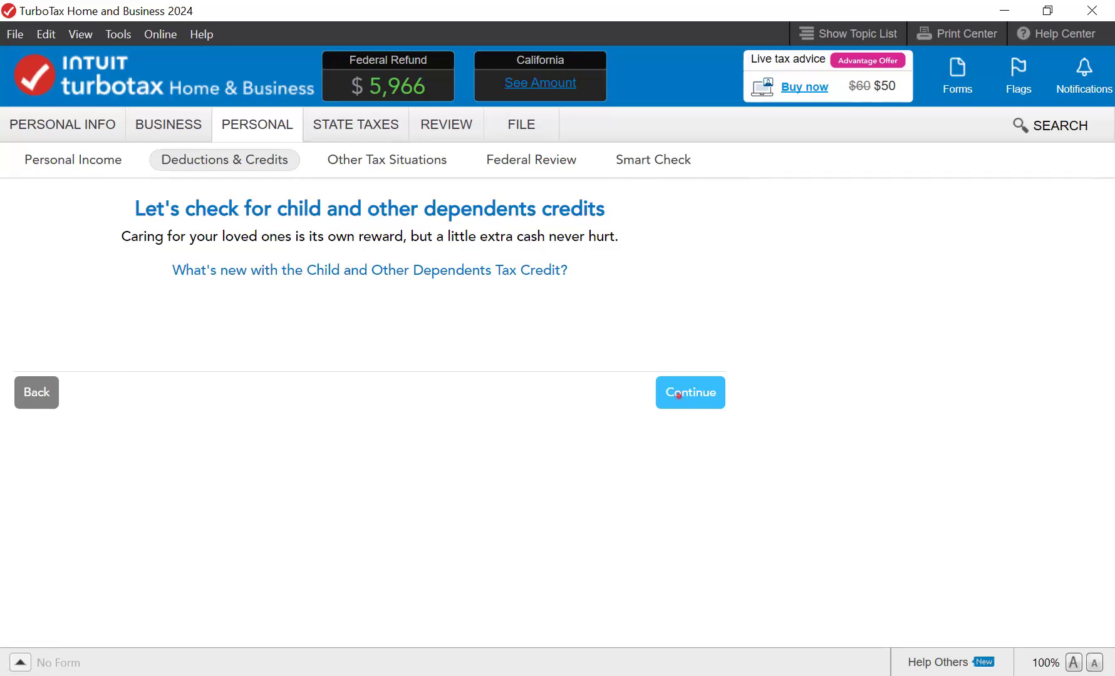
{"action": "left_click", "coordinate": [679, 395]}
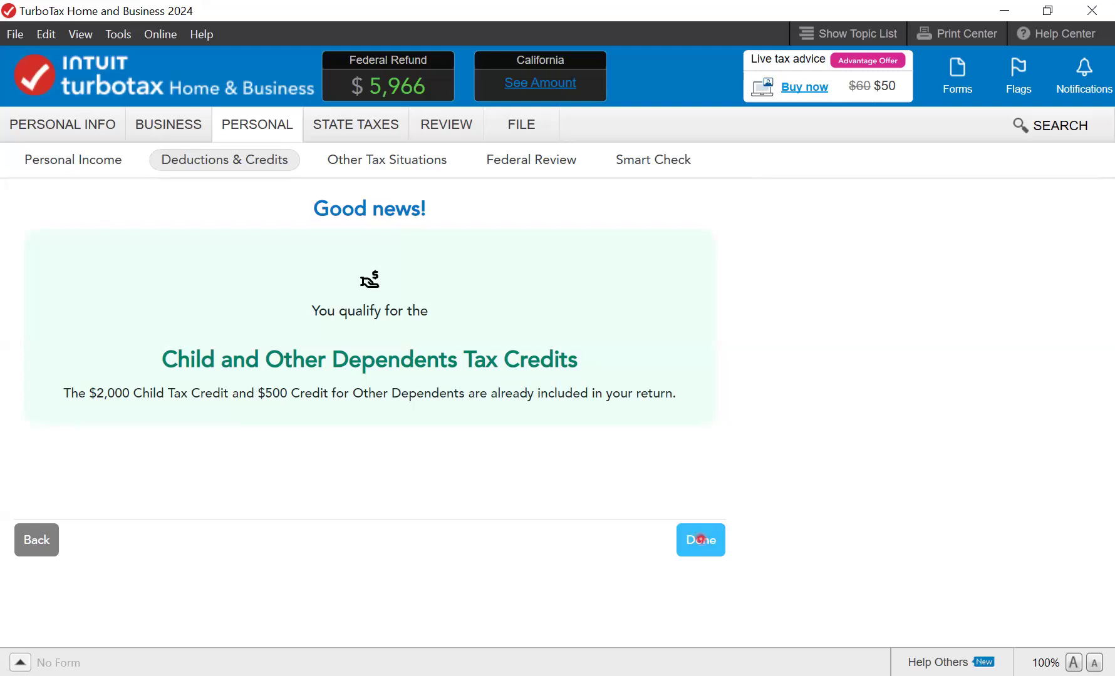
- Finish the $2,500 dependents credit and scroll down to the Other Deductions and Credits section
{"action": "left_click", "coordinate": [700, 540]}
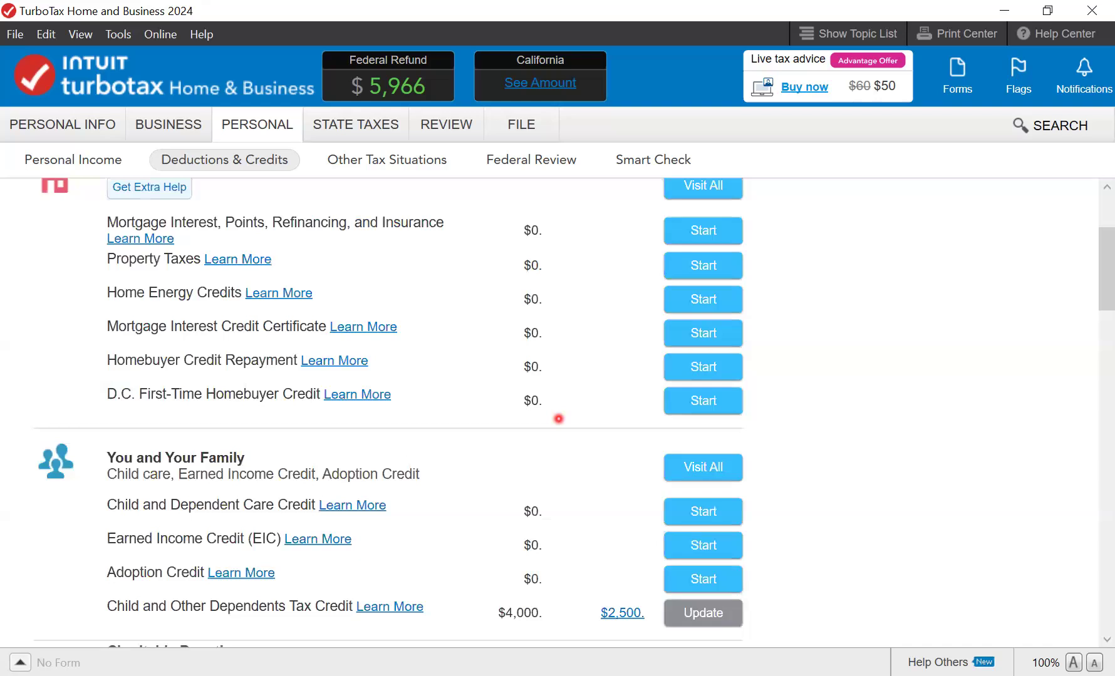
{"action": "scroll", "coordinate": [559, 419], "scroll_direction": "down", "scroll_amount": 3}
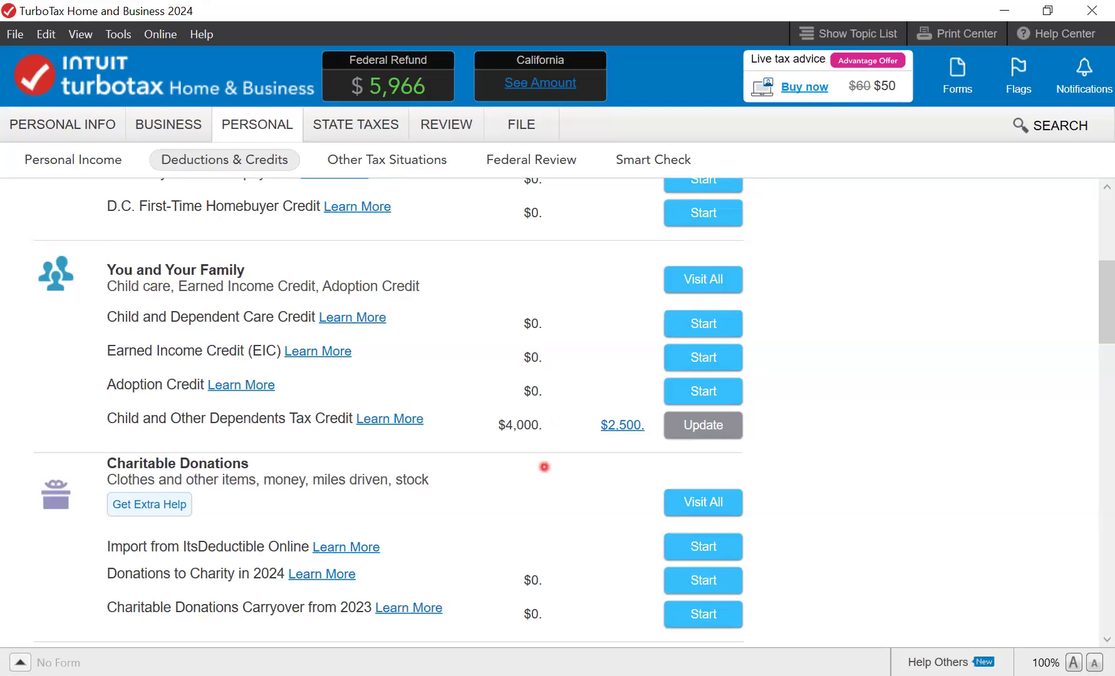
{"action": "scroll", "coordinate": [543, 467], "scroll_direction": "down", "scroll_amount": 3}
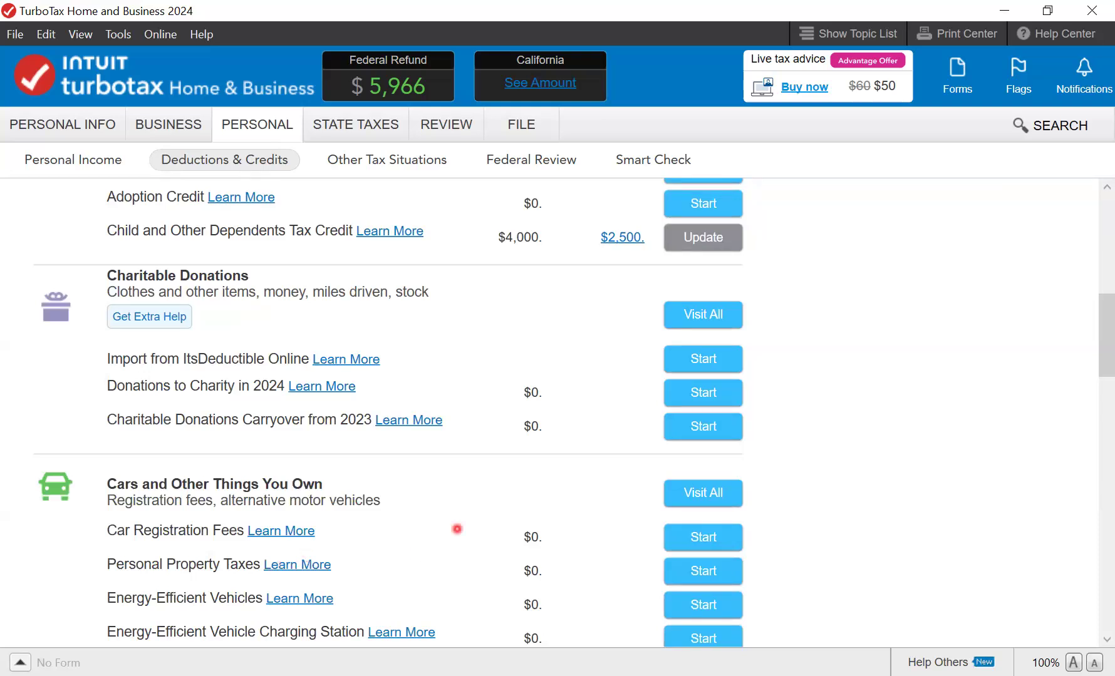
{"action": "scroll", "coordinate": [458, 529], "scroll_direction": "down", "scroll_amount": 3}
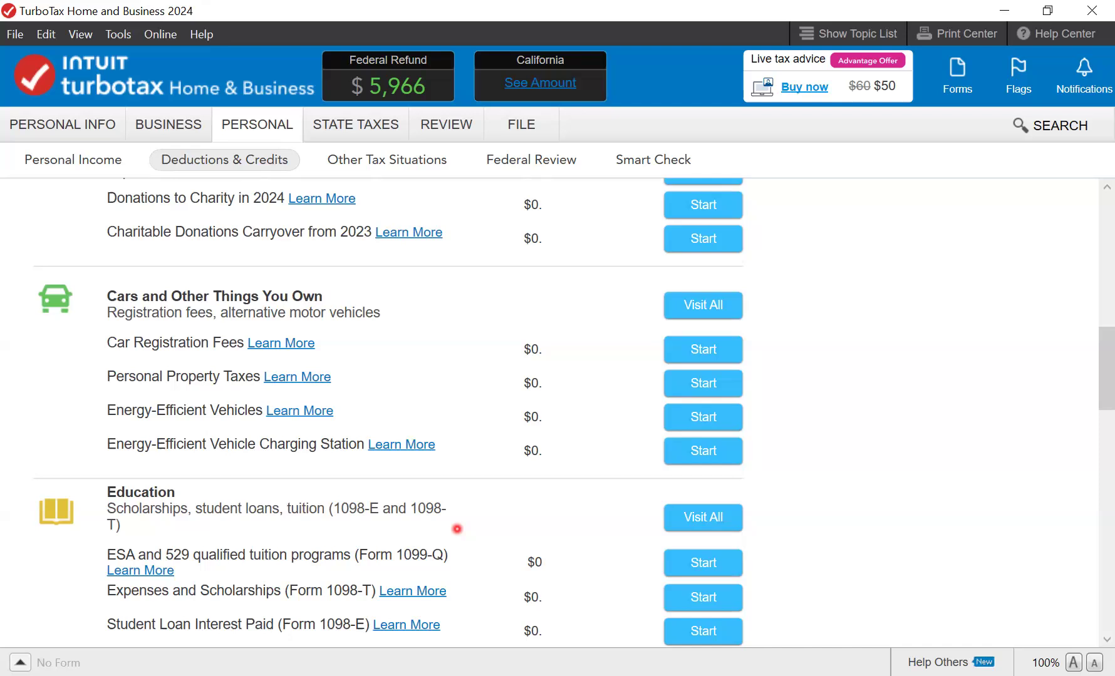
{"action": "scroll", "coordinate": [457, 529], "scroll_direction": "down", "scroll_amount": 3}
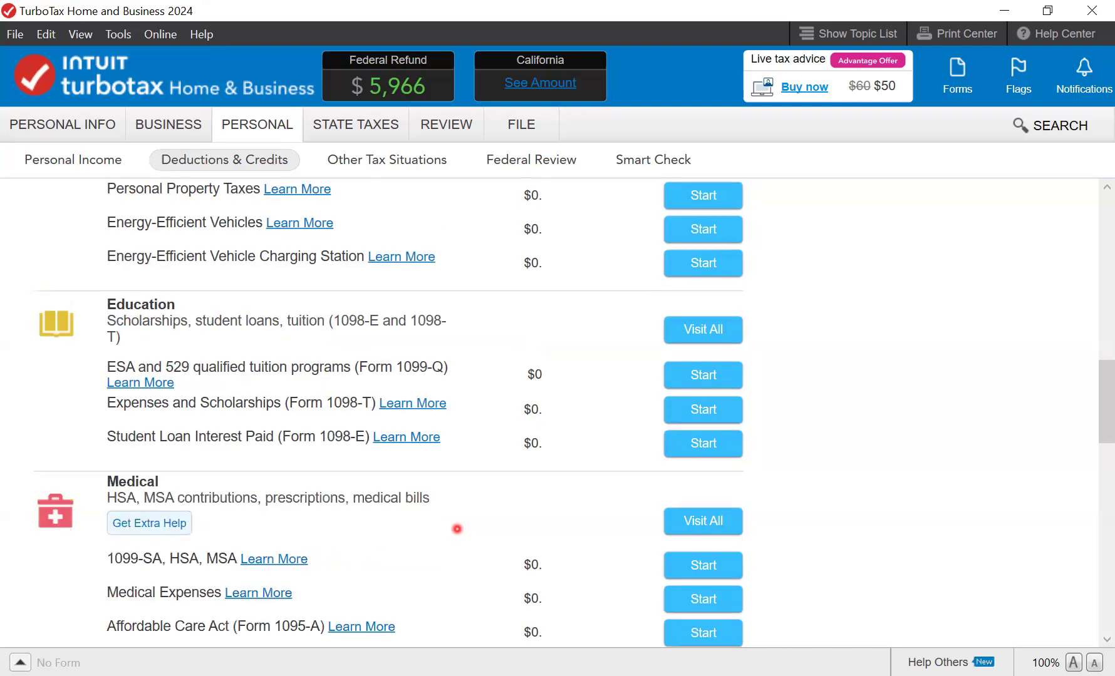
{"action": "scroll", "coordinate": [457, 530], "scroll_direction": "down", "scroll_amount": 3}
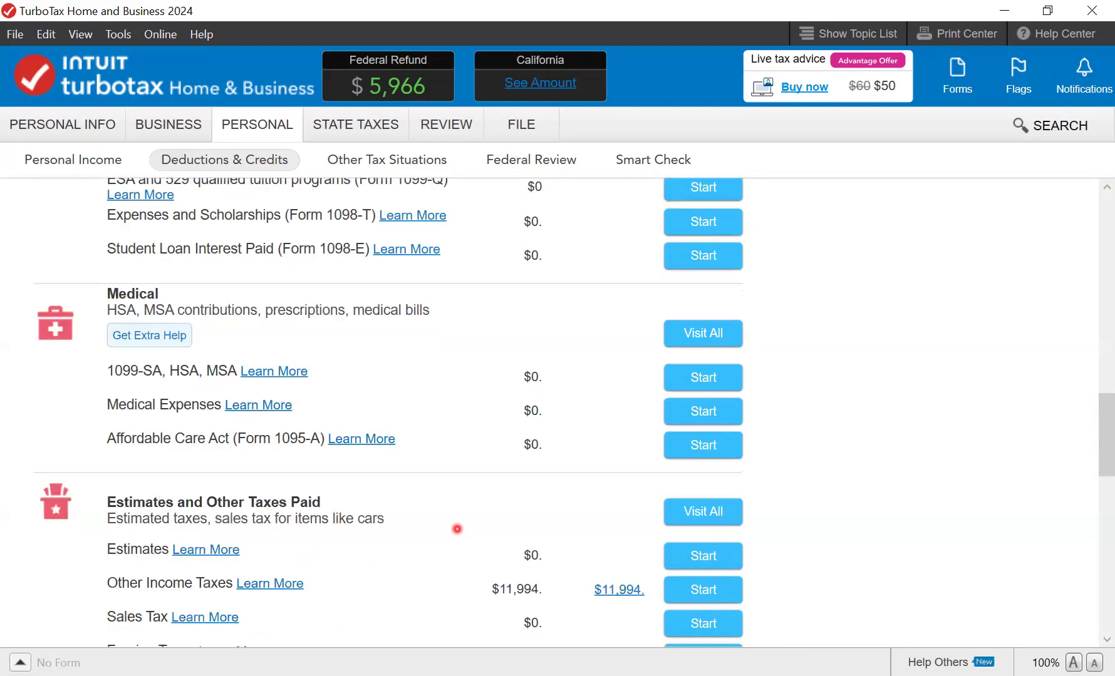
{"action": "scroll", "coordinate": [457, 529], "scroll_direction": "down", "scroll_amount": 6}
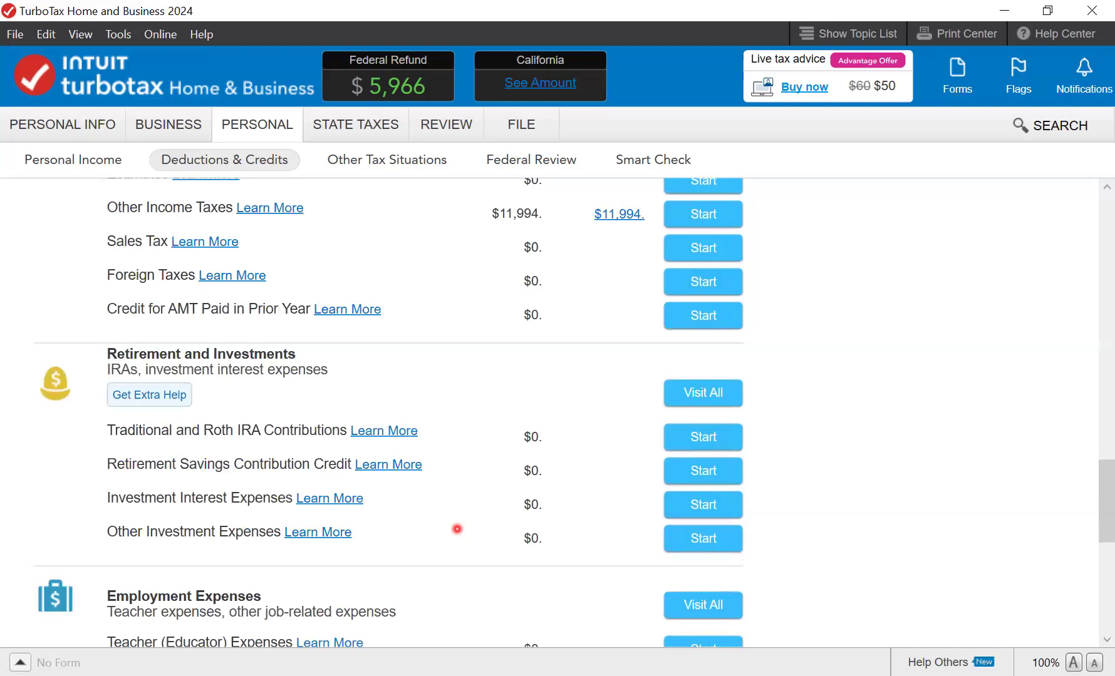
{"action": "scroll", "coordinate": [457, 529], "scroll_direction": "down", "scroll_amount": 8}
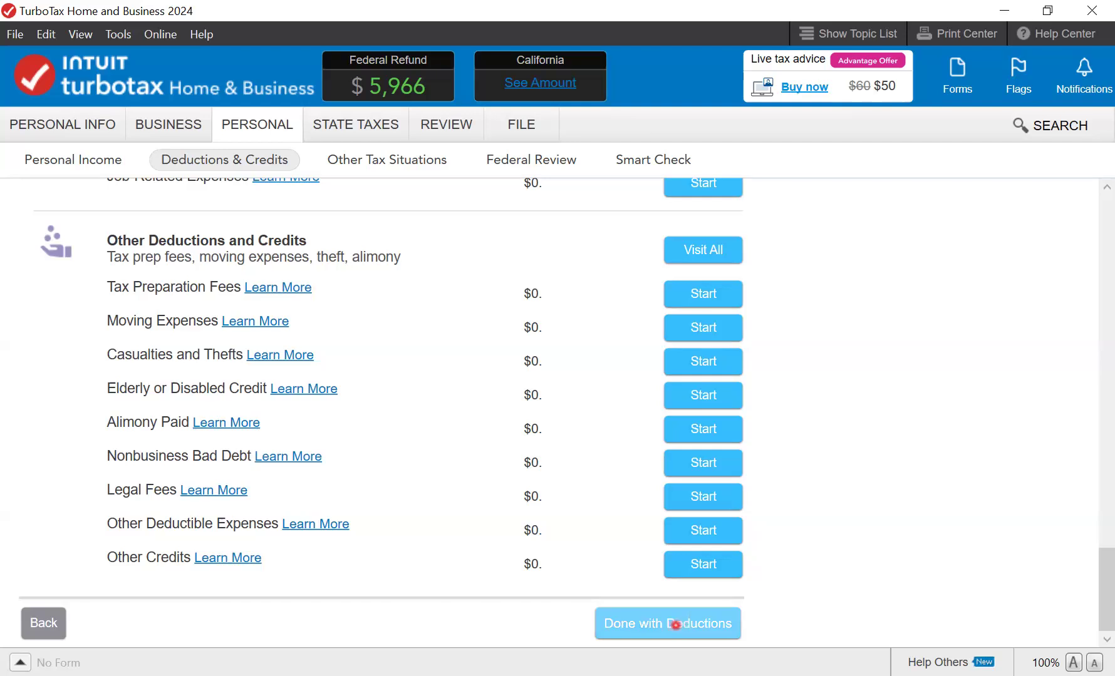
- Finish deductions, answer Yes to owning a home, and reach the $29,200 standard deduction page
{"action": "left_click", "coordinate": [675, 625]}
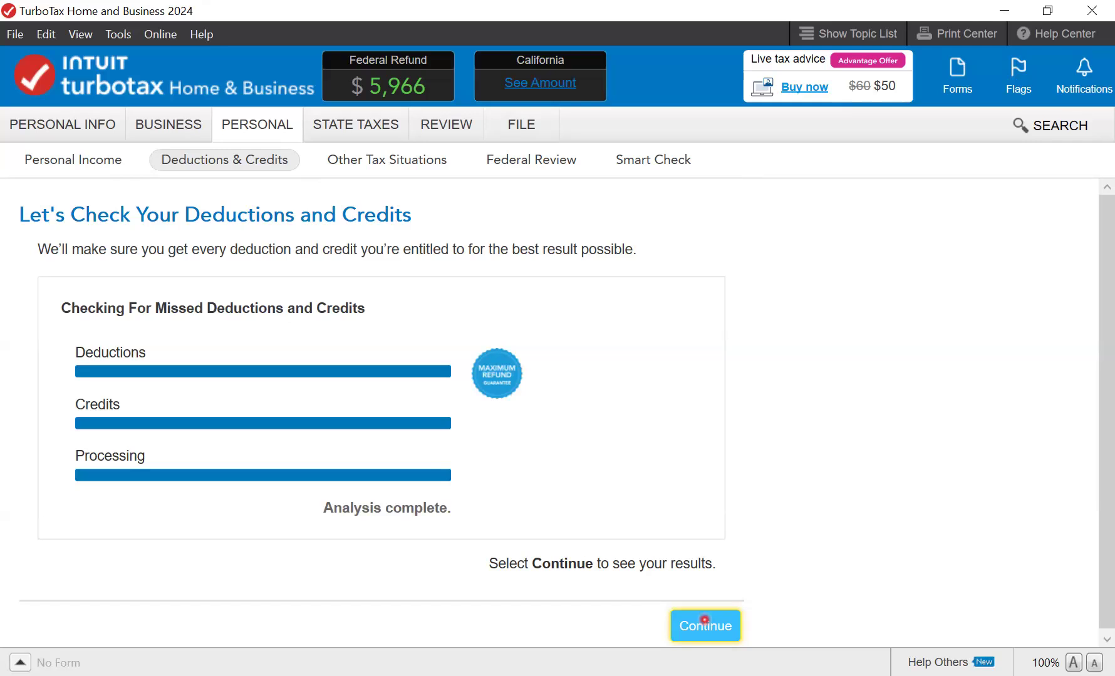
{"action": "left_click", "coordinate": [704, 622]}
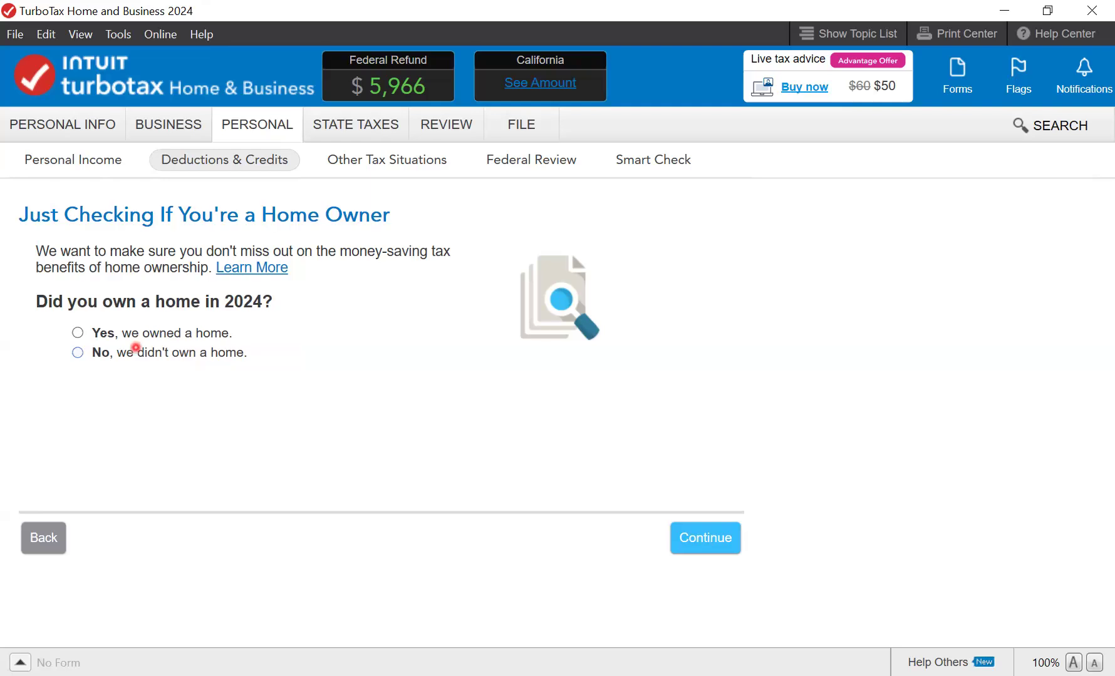
{"action": "left_click", "coordinate": [77, 332]}
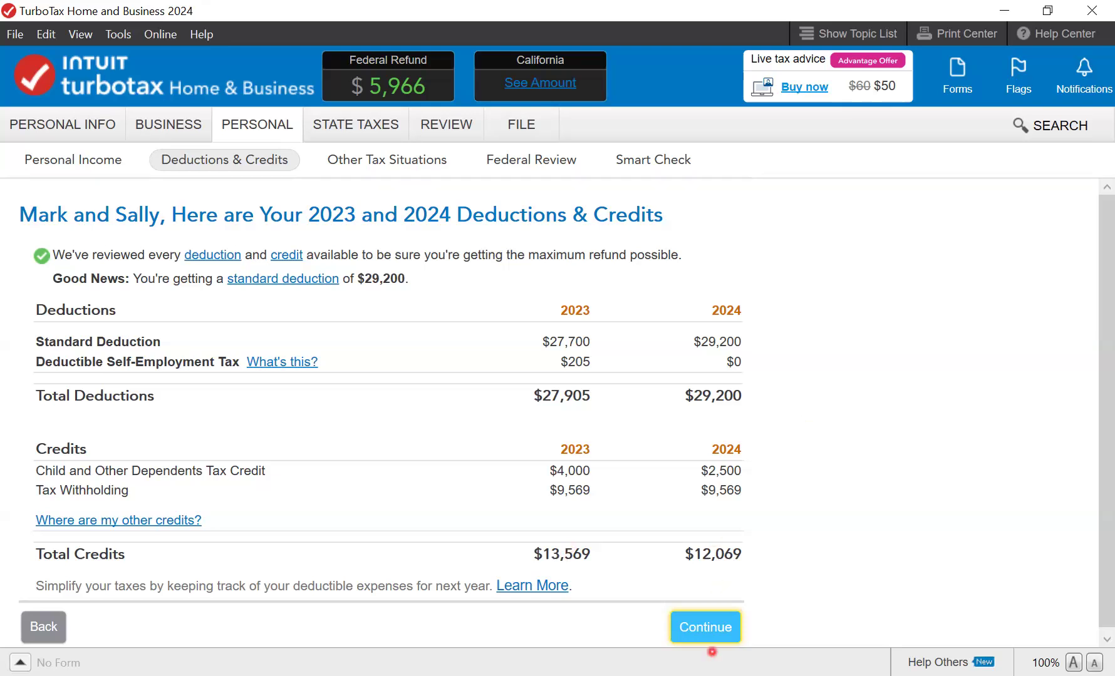
{"action": "left_click", "coordinate": [707, 628]}
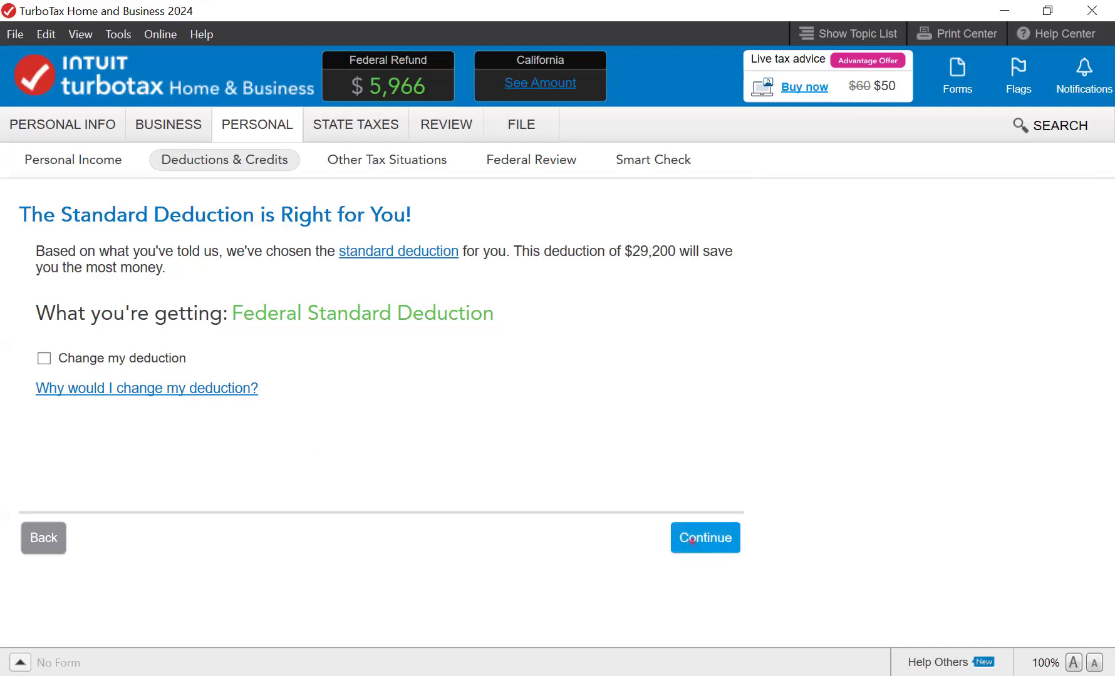
- Accept the $29,200 standard deduction and scroll through the Other Tax Situations list
{"action": "left_click", "coordinate": [692, 540]}
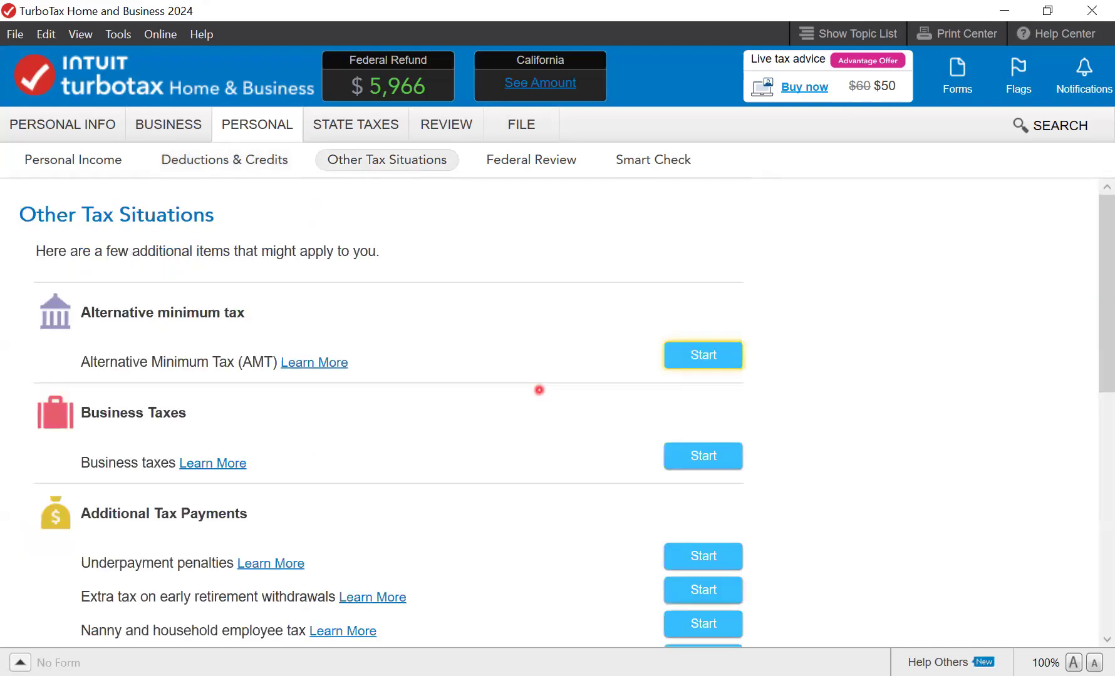
{"action": "scroll", "coordinate": [539, 390], "scroll_direction": "down", "scroll_amount": 3}
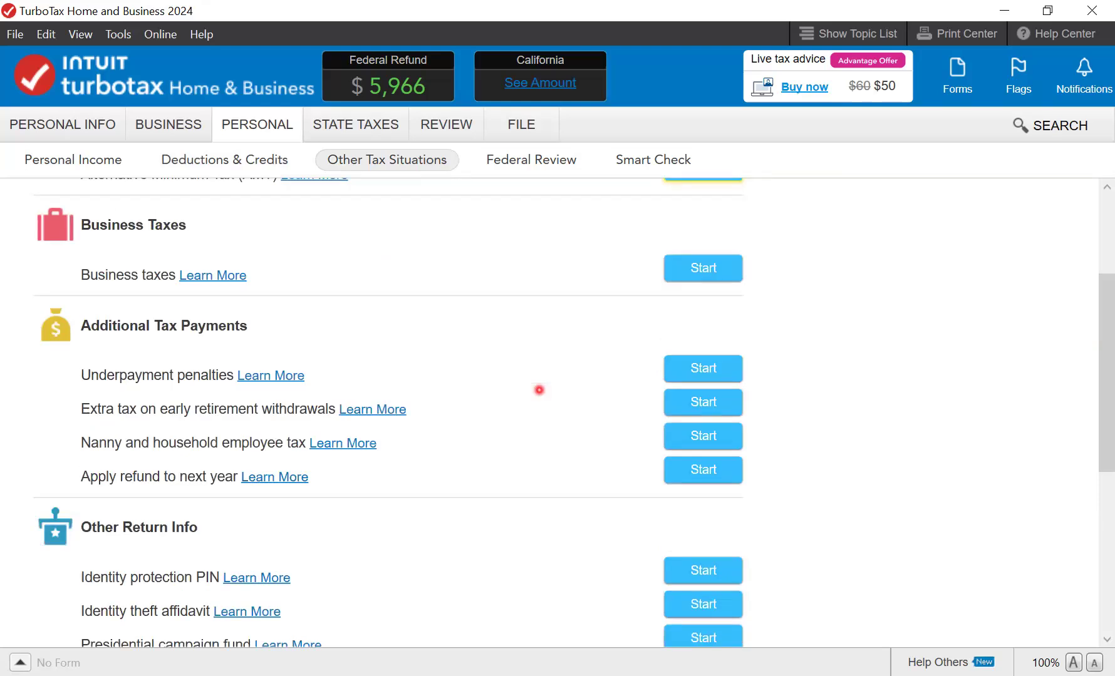
{"action": "scroll", "coordinate": [539, 391], "scroll_direction": "up", "scroll_amount": 3}
{"action": "scroll", "coordinate": [540, 390], "scroll_direction": "down", "scroll_amount": 3}
{"action": "left_click_drag", "start_coordinate": [1109, 361], "coordinate": [1099, 499]}
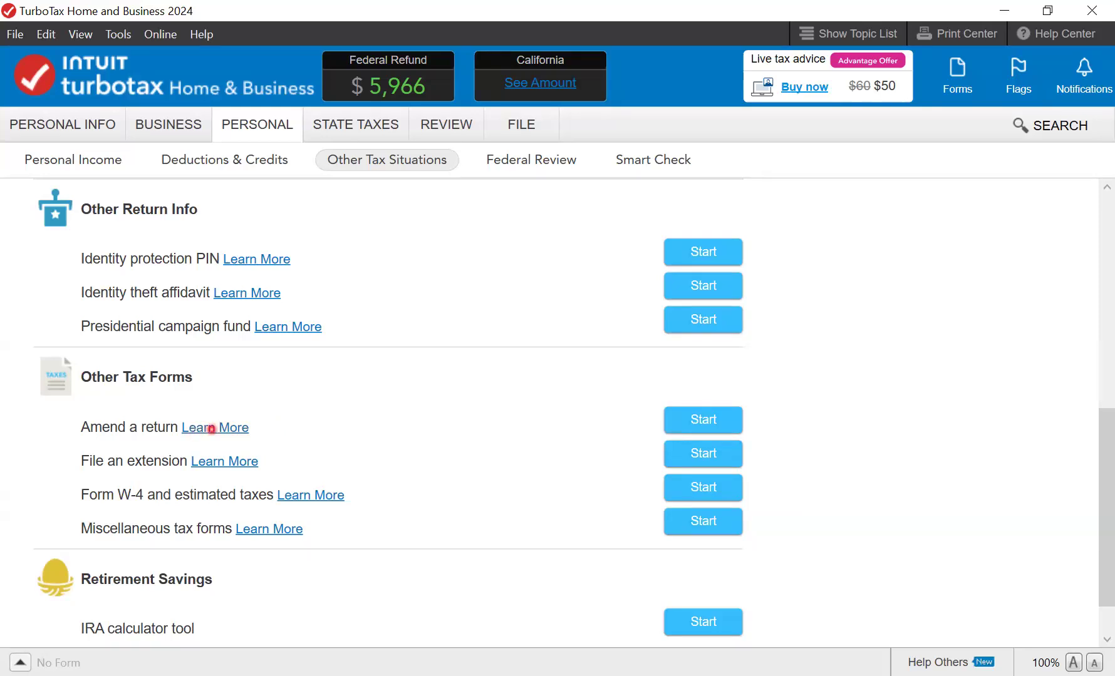
- Read the Amend a return help, then finish Other Tax Situations for the Federal Review
{"action": "left_click", "coordinate": [212, 429]}
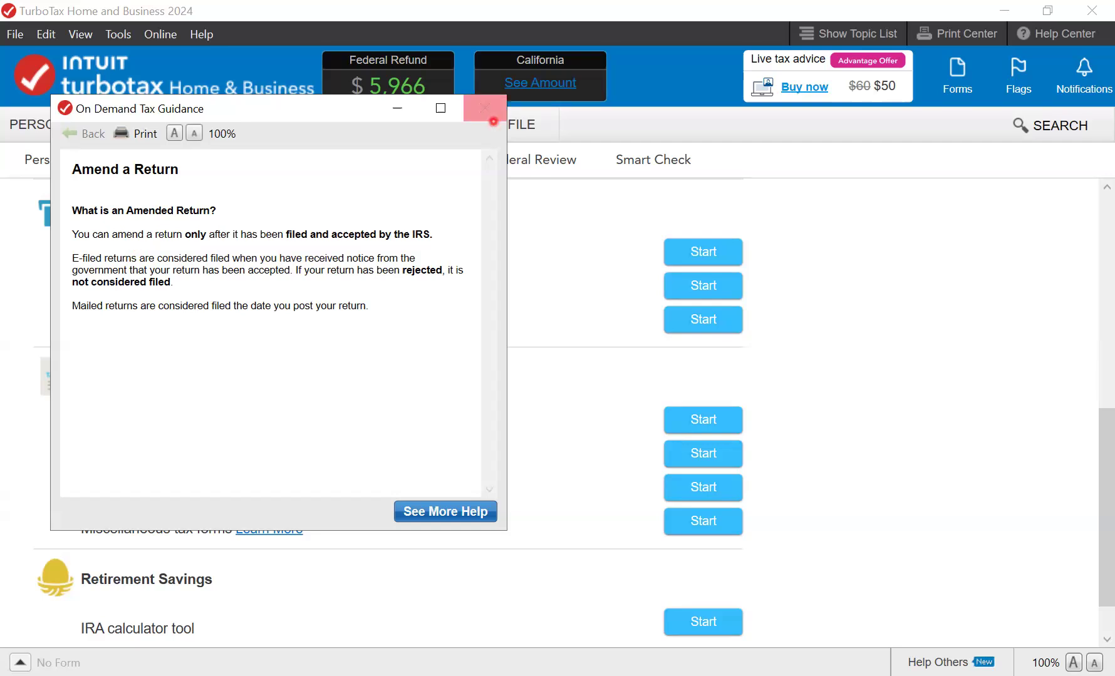
{"action": "left_click", "coordinate": [485, 109]}
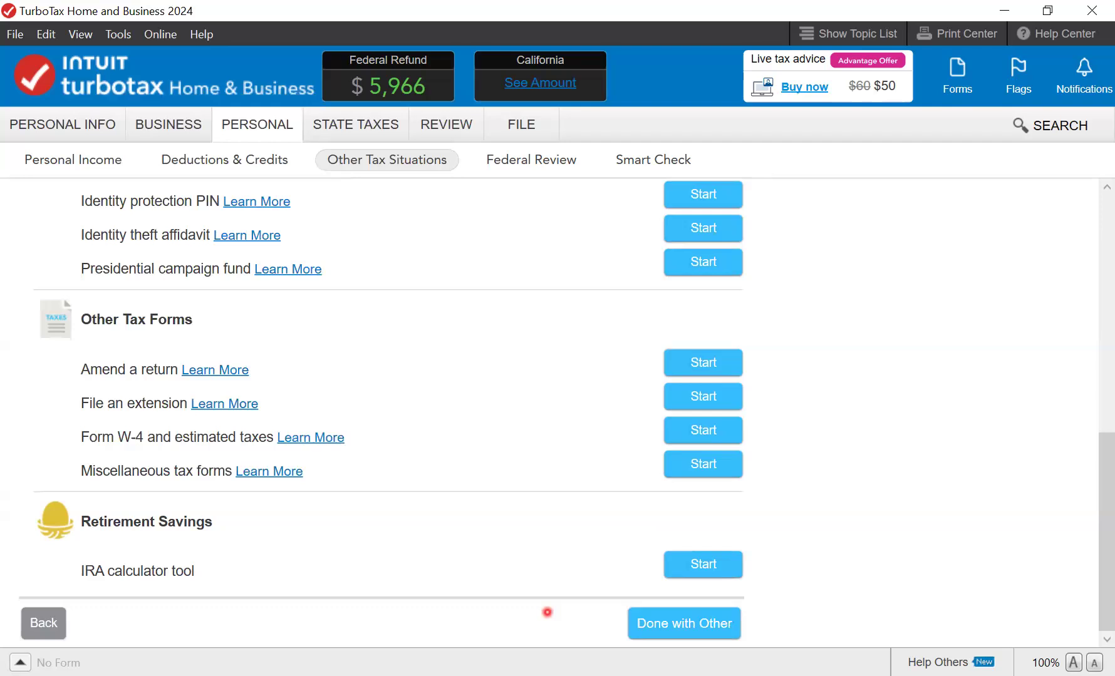
{"action": "left_click", "coordinate": [695, 627]}
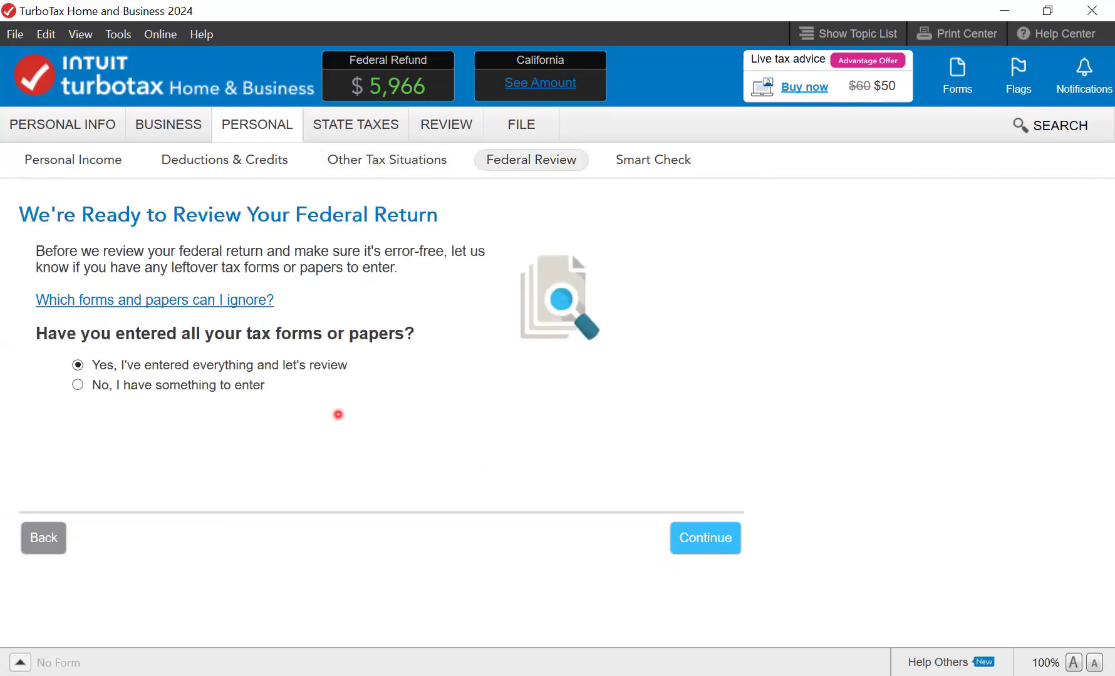
- Continue past the federal numbers summary and retirement plan question, skipping the traditional IRA offer
{"action": "left_click", "coordinate": [709, 540]}
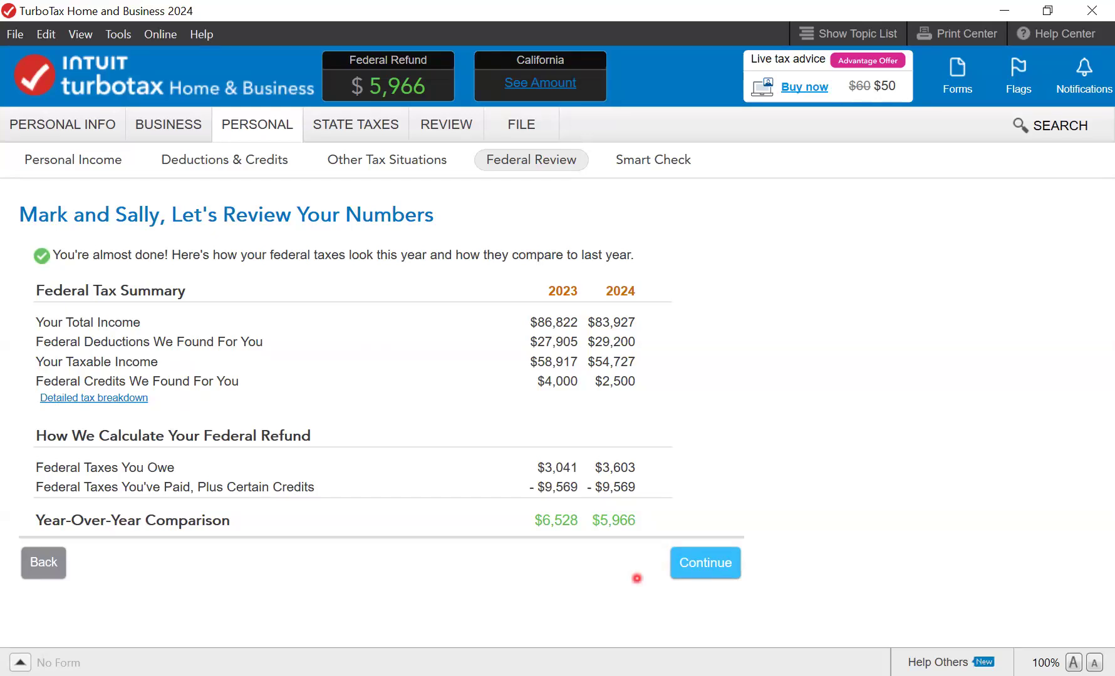
{"action": "left_click", "coordinate": [683, 564]}
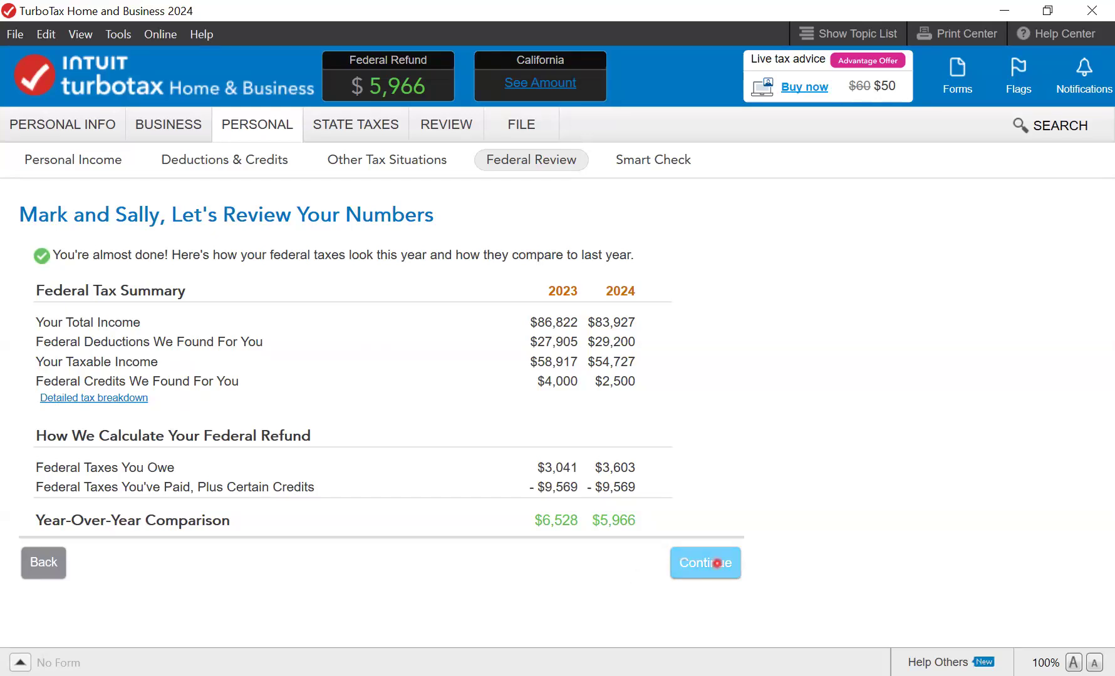
{"action": "left_click", "coordinate": [716, 563]}
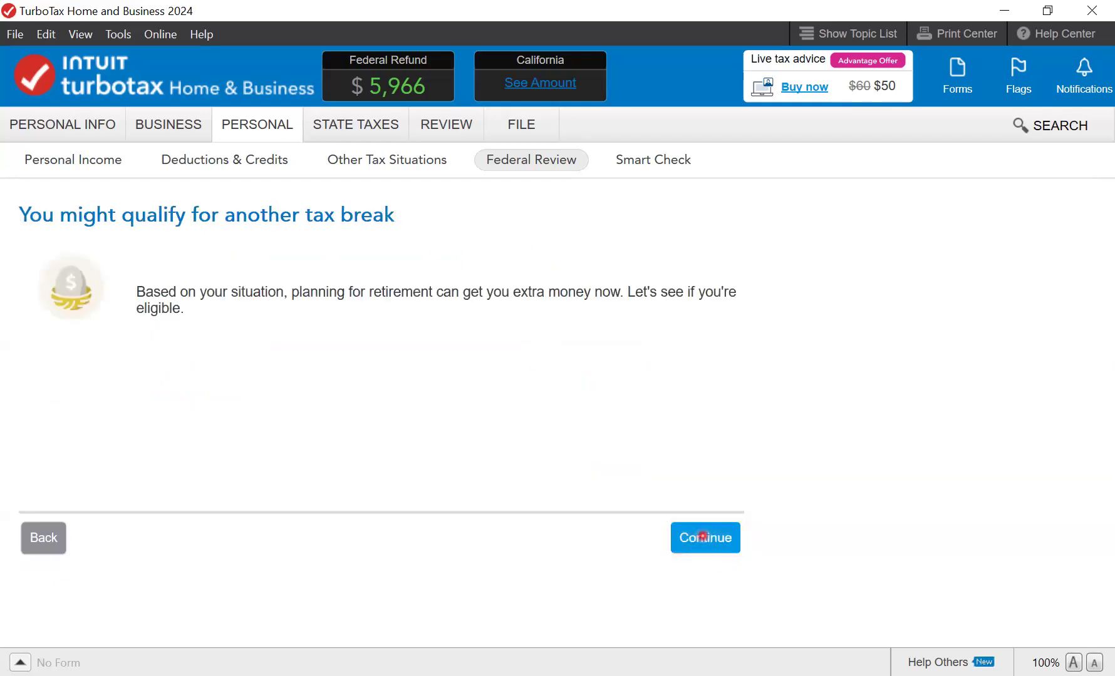
{"action": "left_click", "coordinate": [702, 537]}
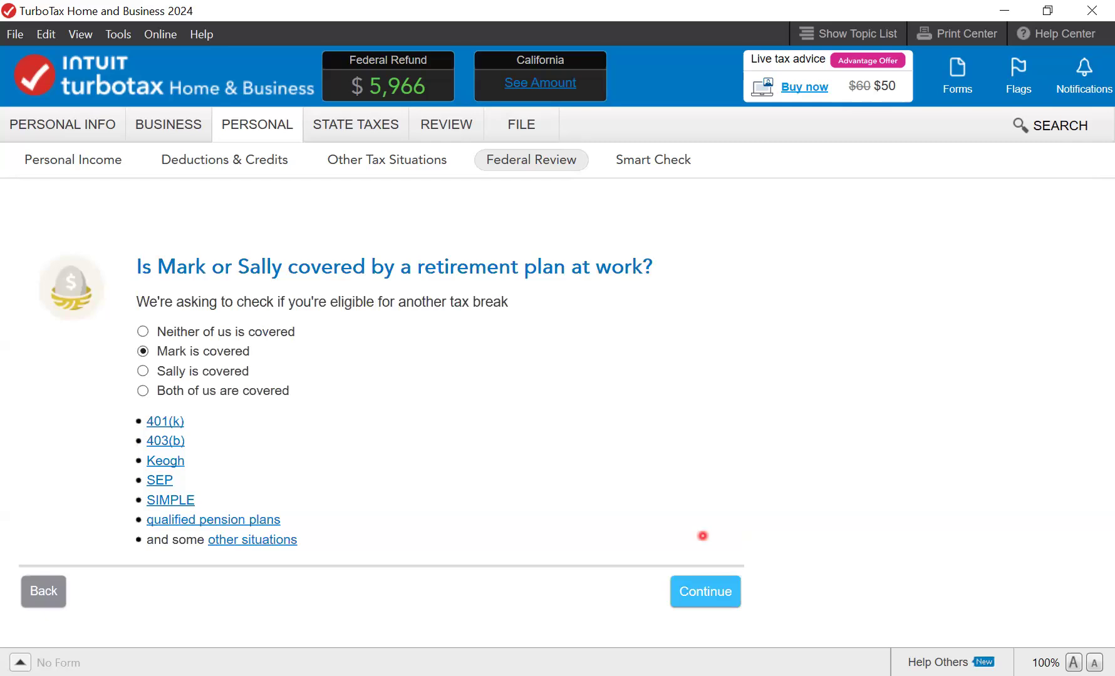
{"action": "left_click", "coordinate": [712, 591]}
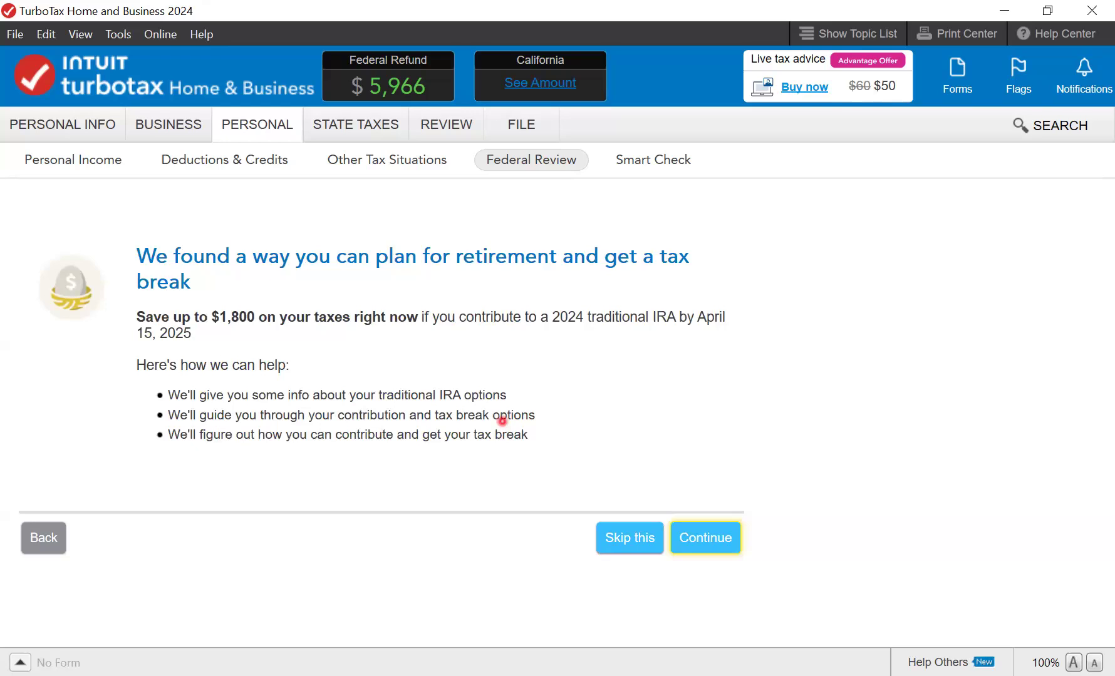
{"action": "left_click", "coordinate": [609, 541]}
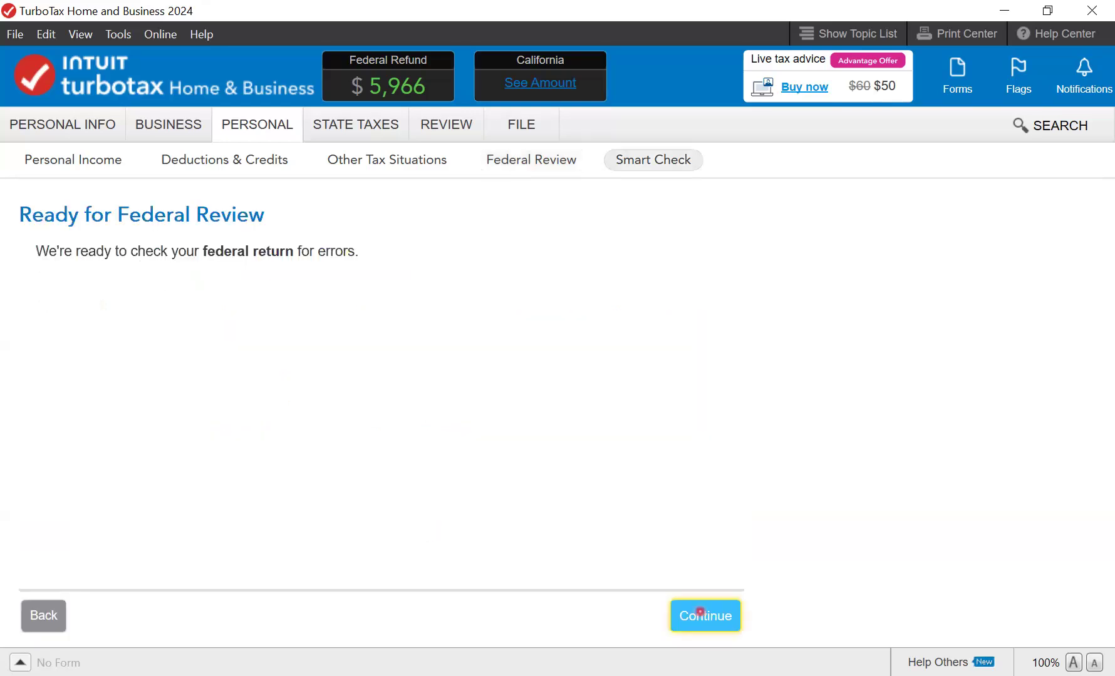
- Run Smart Check, which flags 9 areas to review, and switch to Forms view
{"action": "left_click", "coordinate": [708, 616]}
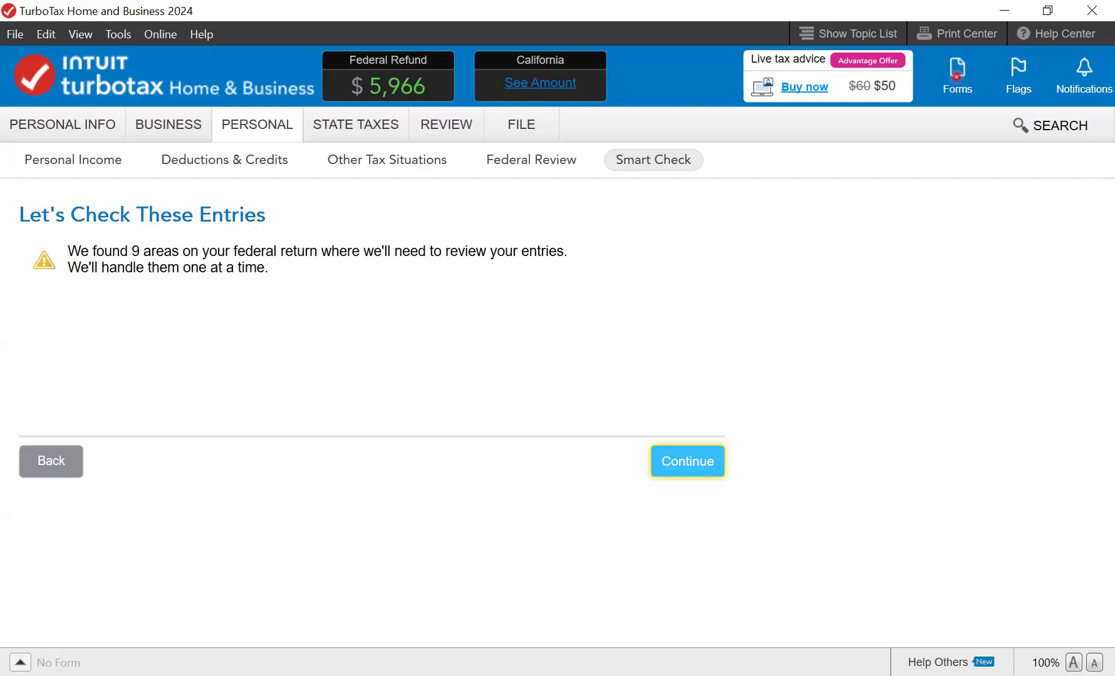
{"action": "left_click", "coordinate": [957, 76]}
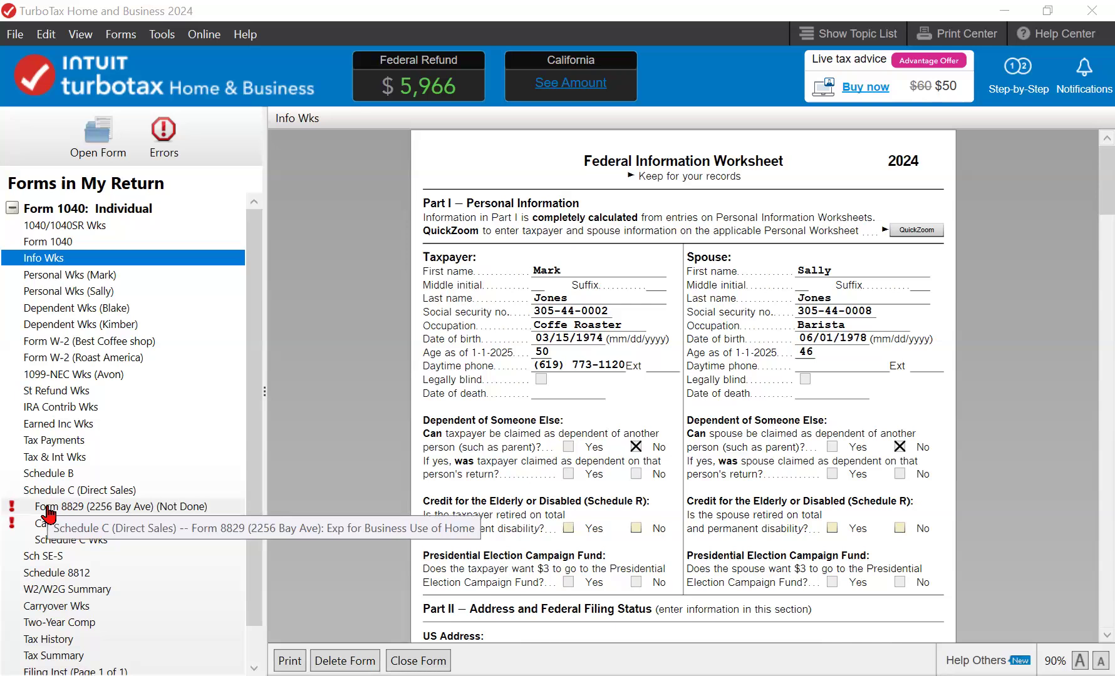
- Elect the 2024 simplified method on Form 8829 for a $1,000 home office deduction
{"action": "left_click", "coordinate": [49, 508]}
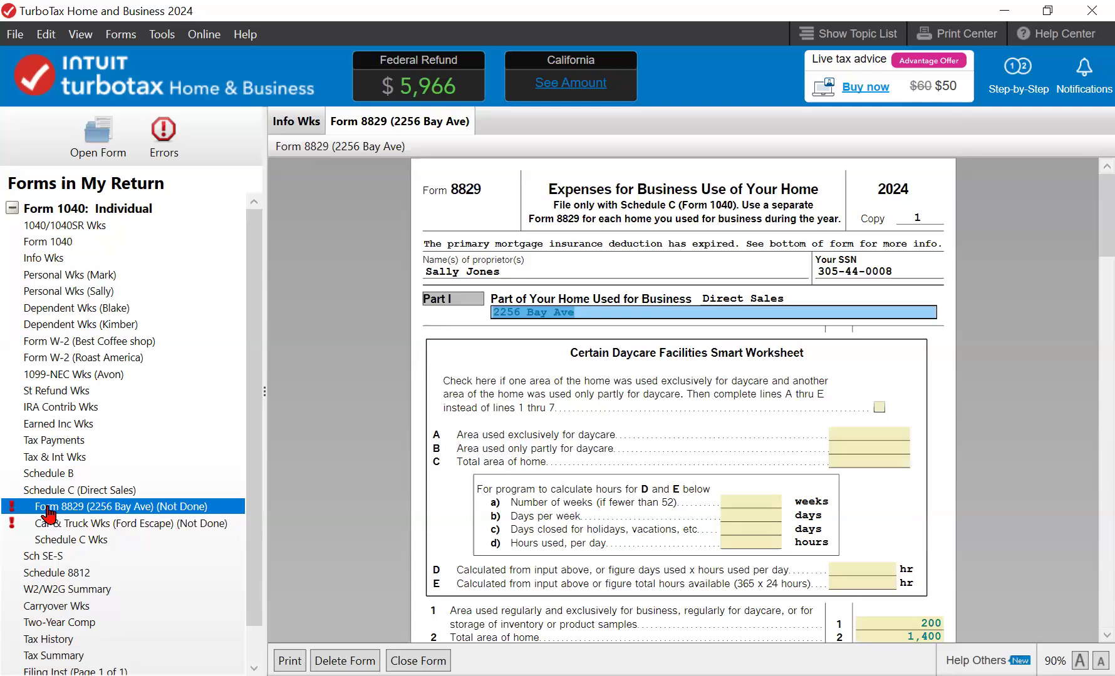
{"action": "scroll", "coordinate": [47, 507], "scroll_direction": "down", "scroll_amount": 3}
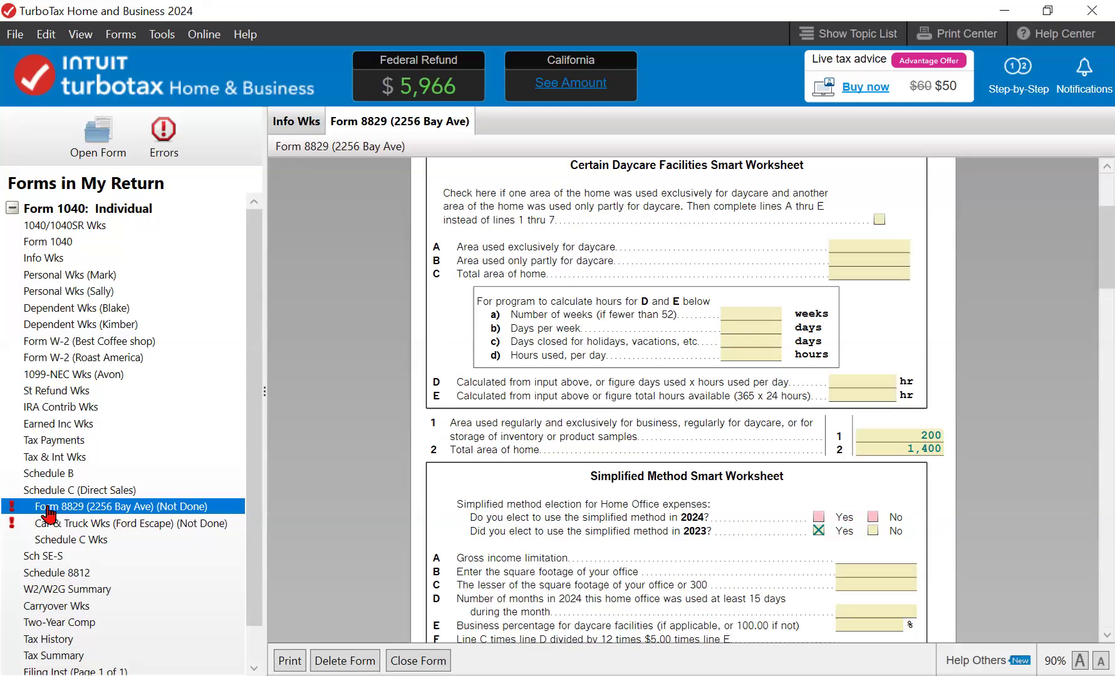
{"action": "scroll", "coordinate": [48, 508], "scroll_direction": "down", "scroll_amount": 3}
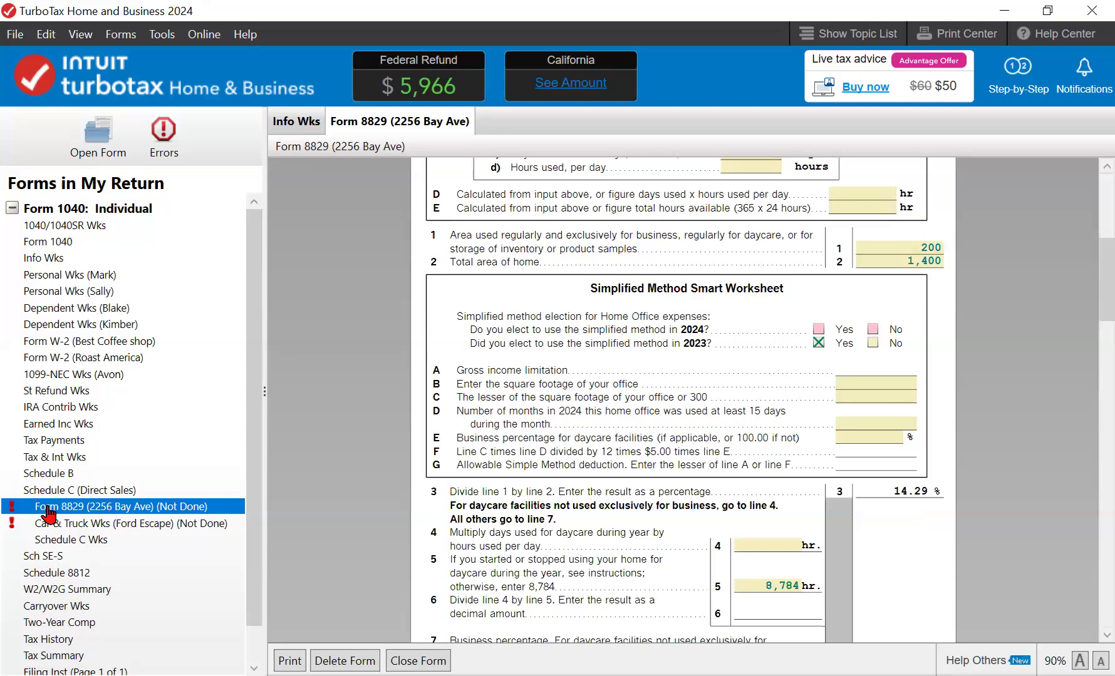
{"action": "scroll", "coordinate": [47, 512], "scroll_direction": "down", "scroll_amount": 6}
{"action": "scroll", "coordinate": [48, 513], "scroll_direction": "down", "scroll_amount": 3}
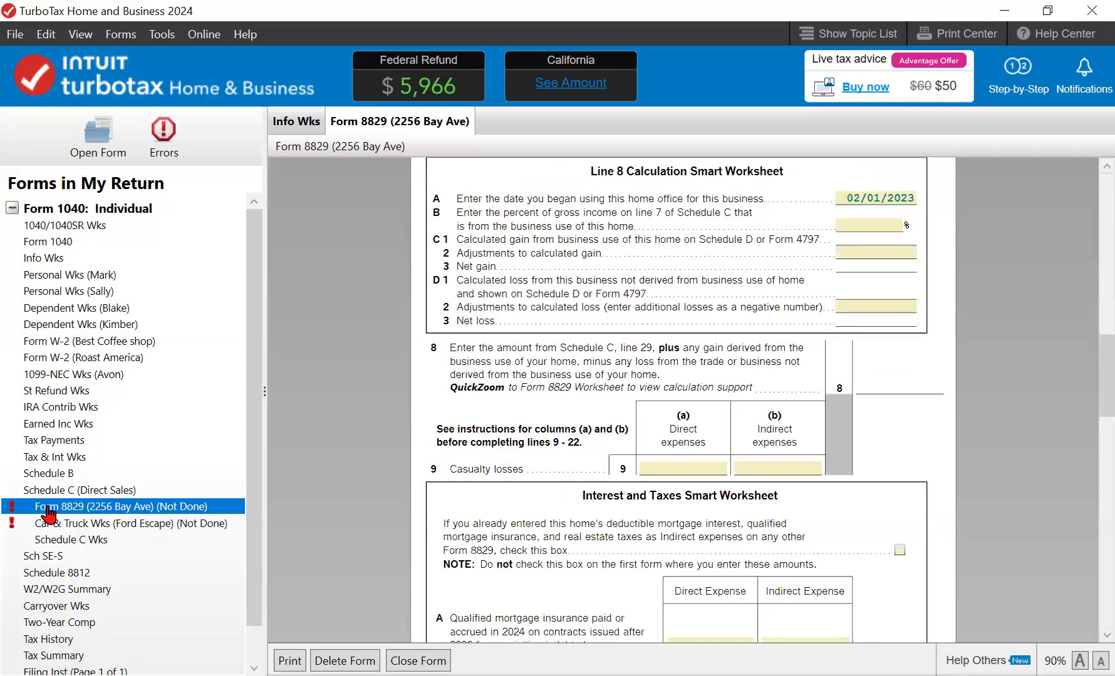
{"action": "scroll", "coordinate": [48, 512], "scroll_direction": "down", "scroll_amount": 6}
{"action": "scroll", "coordinate": [47, 512], "scroll_direction": "up", "scroll_amount": 9}
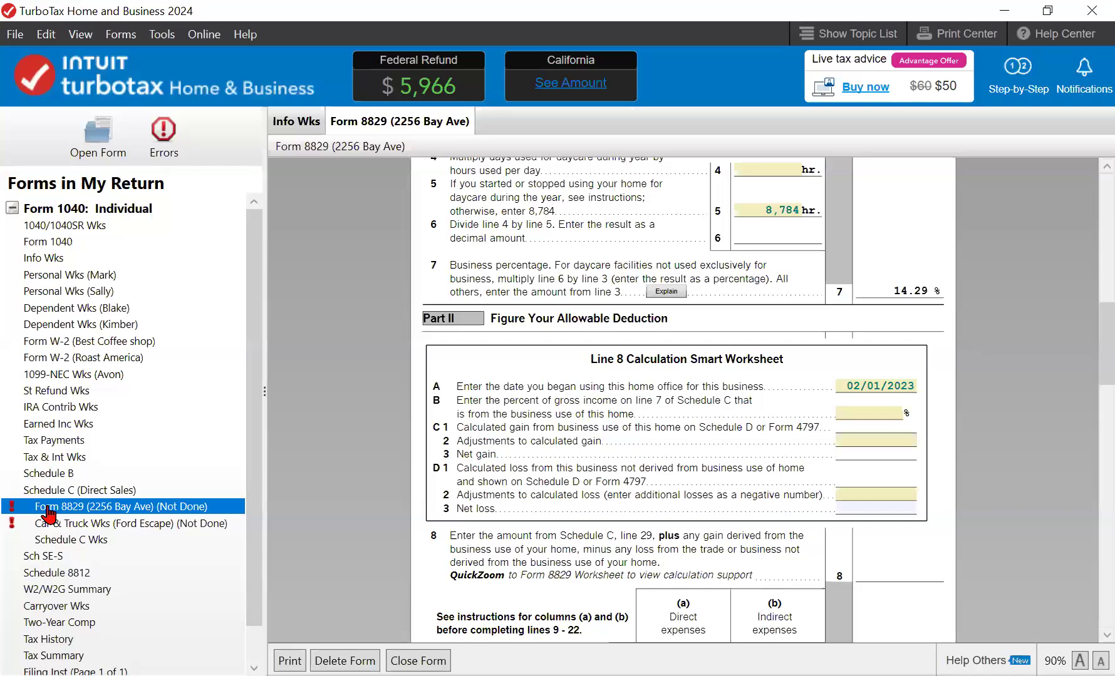
{"action": "scroll", "coordinate": [48, 512], "scroll_direction": "up", "scroll_amount": 8}
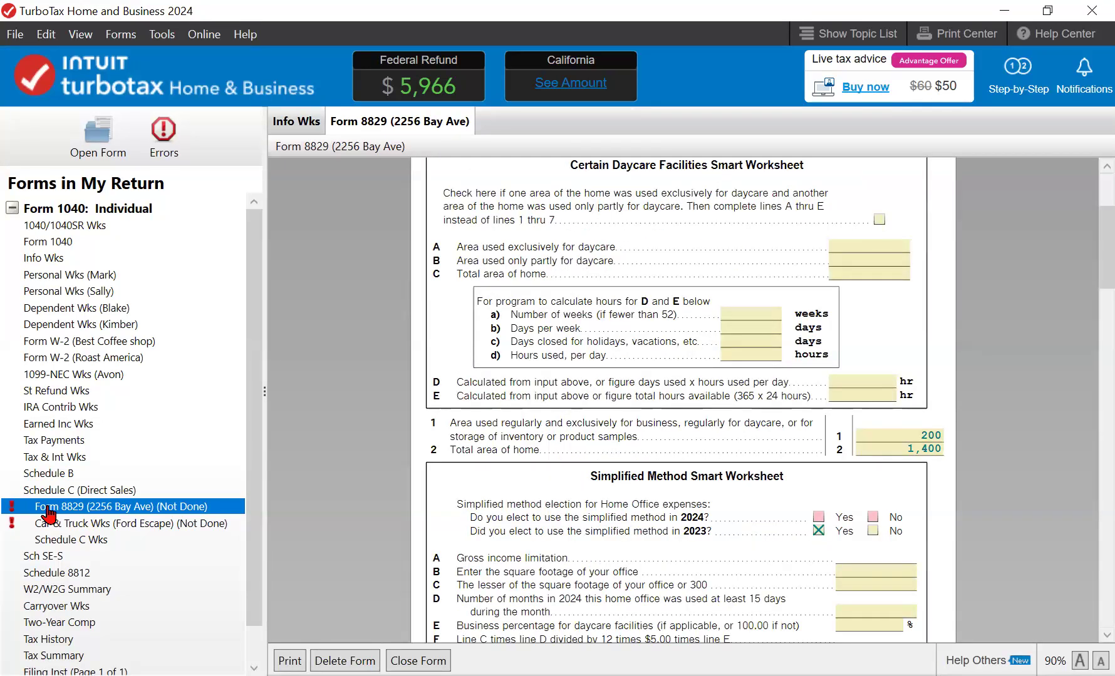
{"action": "key", "text": "space"}
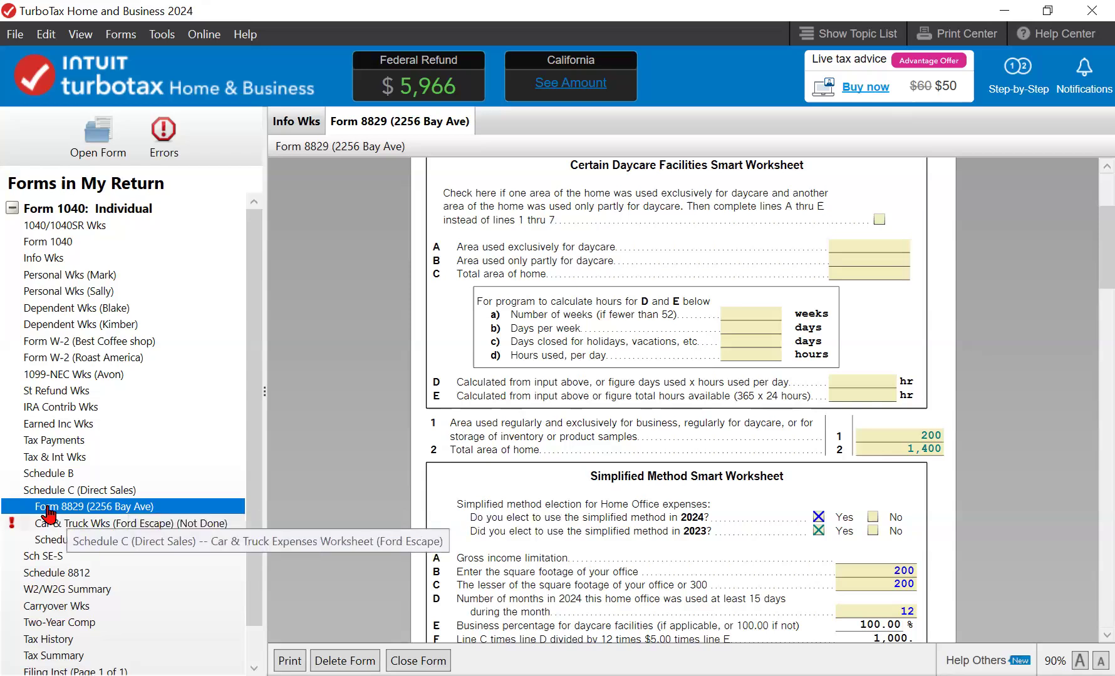
{"action": "left_click", "coordinate": [49, 516]}
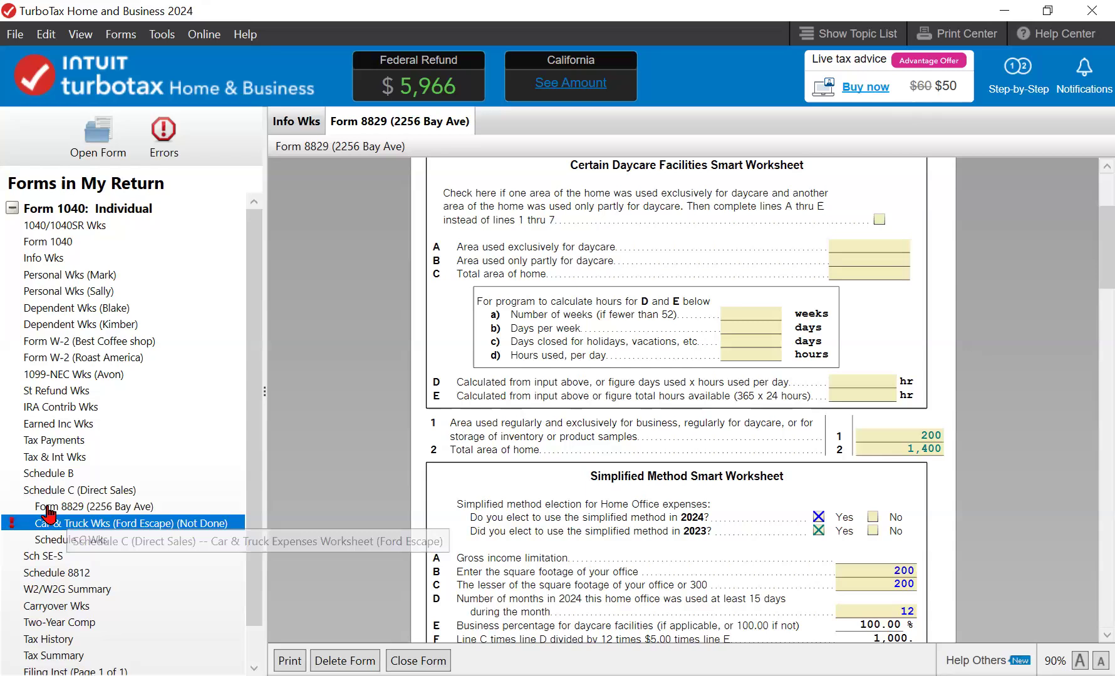
- Delete the unfinished Car & Truck Wks (Ford Escape) from the Schedule C forms
{"action": "double_click", "coordinate": [48, 516]}
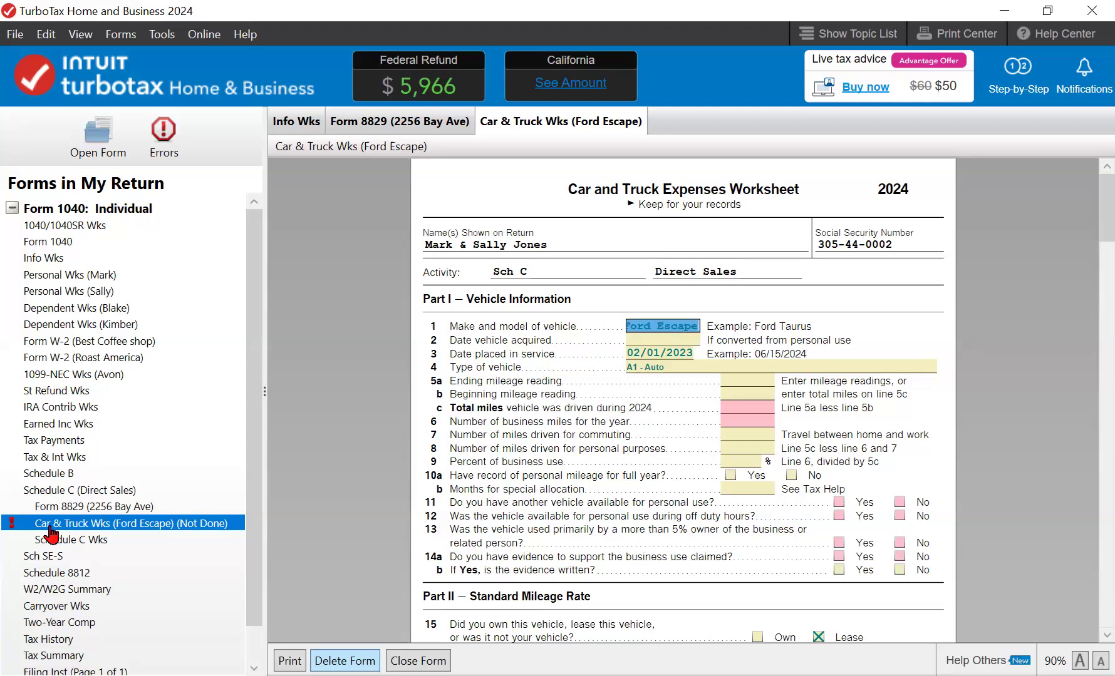
{"action": "left_click", "coordinate": [345, 662]}
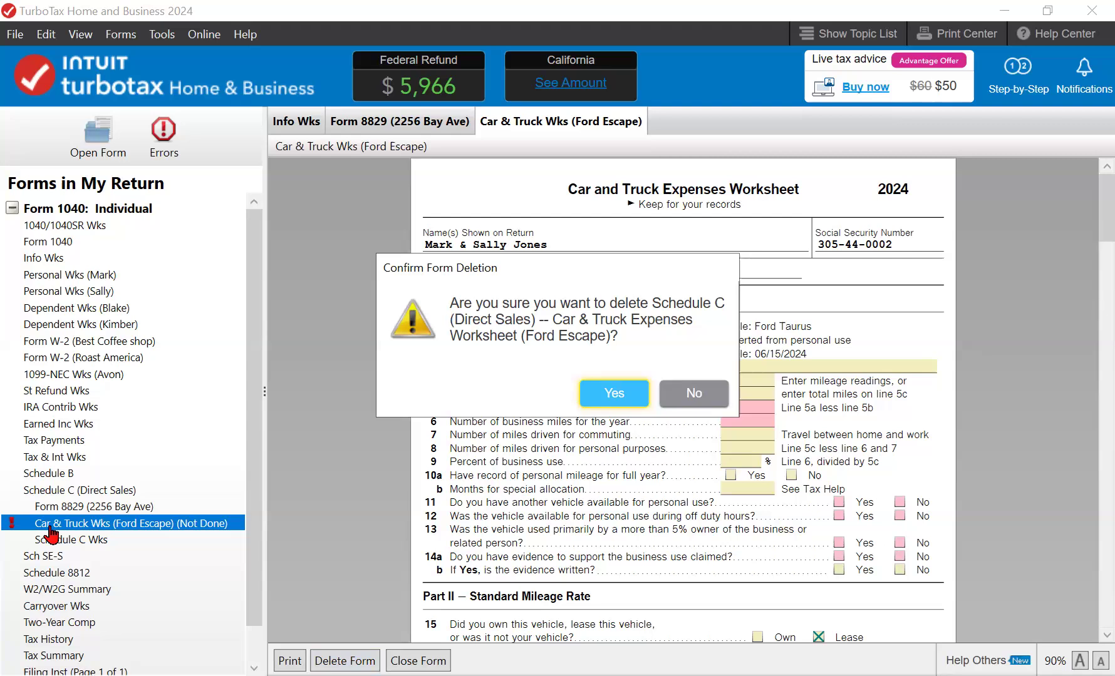
{"action": "key", "text": "Return"}
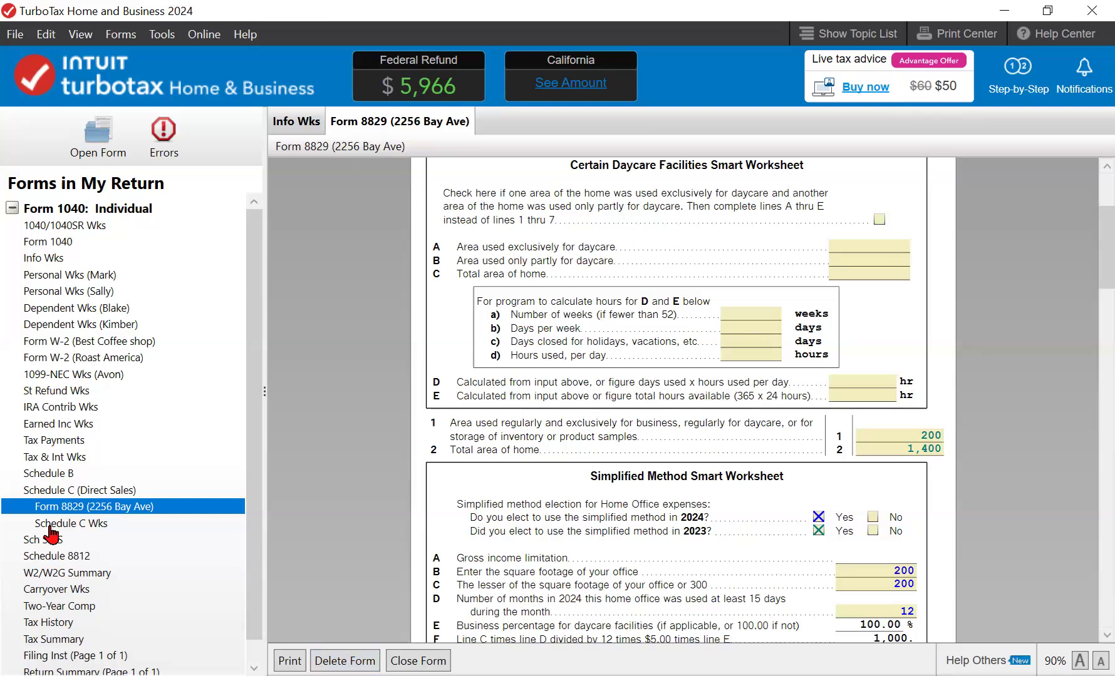
{"action": "scroll", "coordinate": [52, 534], "scroll_direction": "down", "scroll_amount": 1}
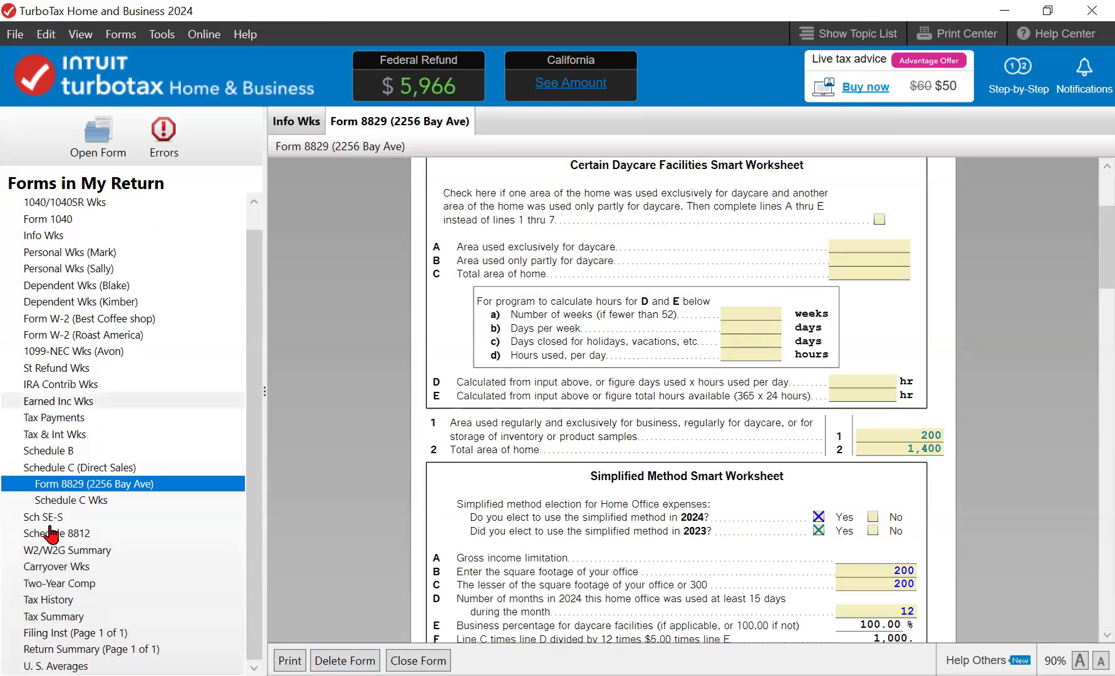
{"action": "scroll", "coordinate": [52, 534], "scroll_direction": "up", "scroll_amount": 1}
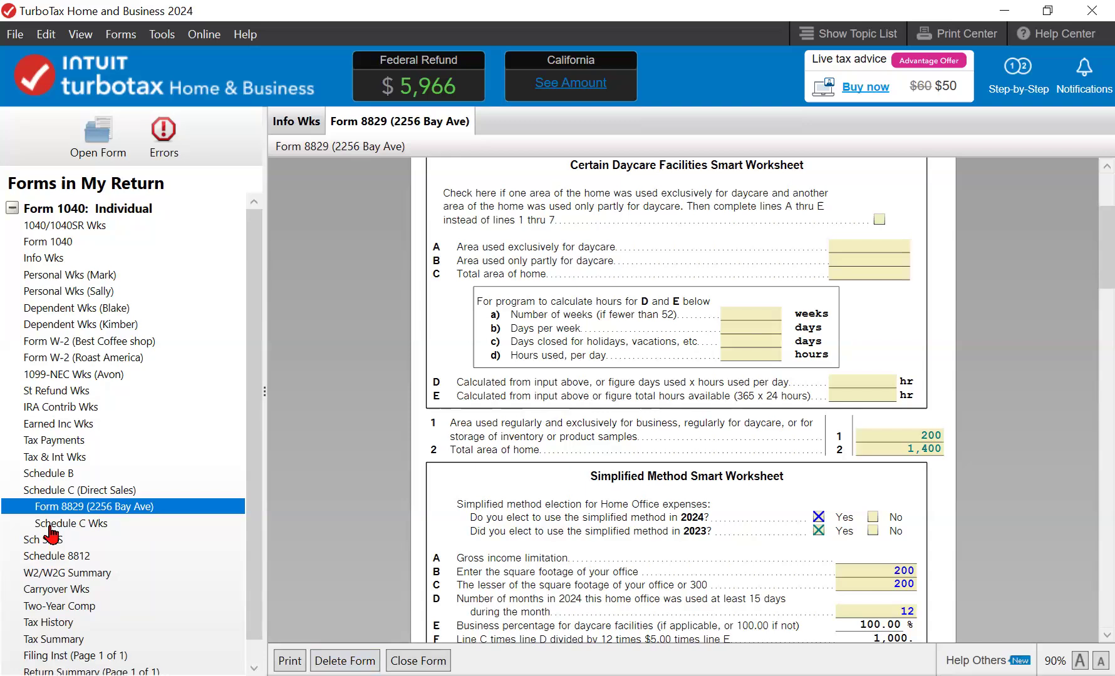
- Rerun Smart Check in Step-by-Step view with no errors, then move on to the California return
{"action": "key", "text": "ctrl+1"}
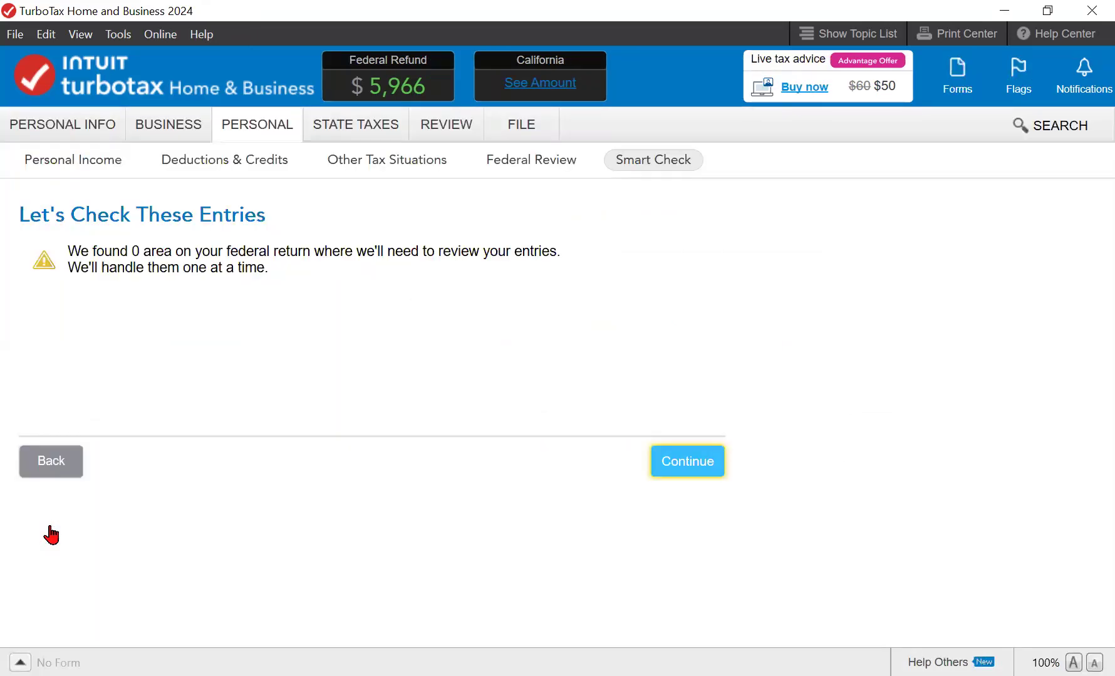
{"action": "key", "text": "Return"}
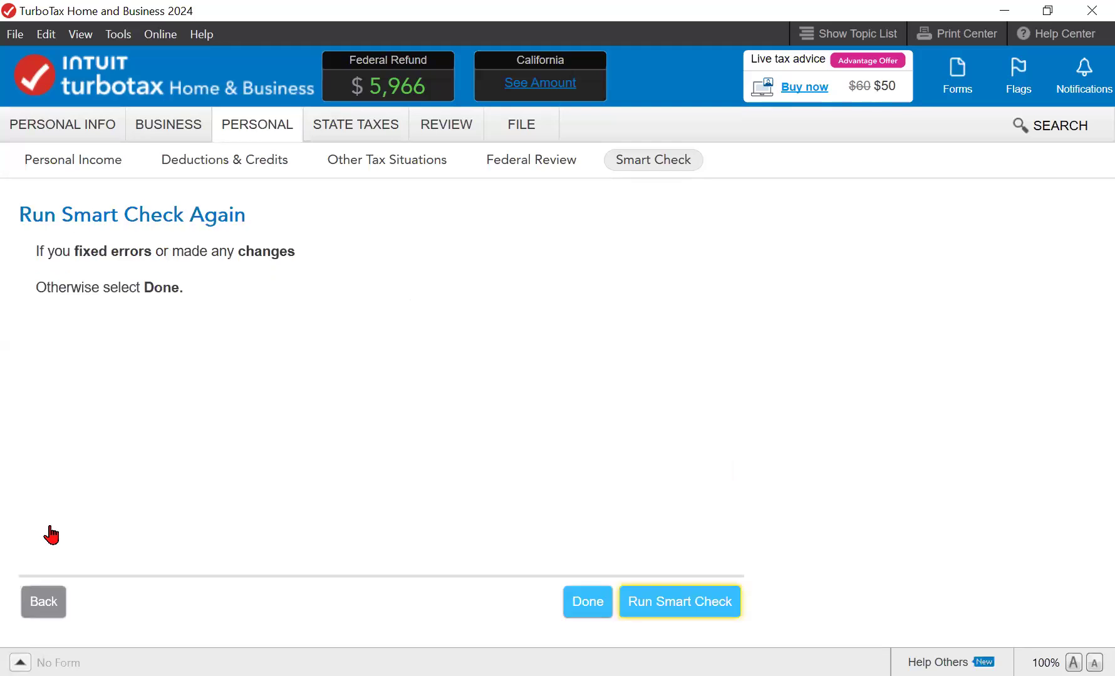
{"action": "key", "text": "Return"}
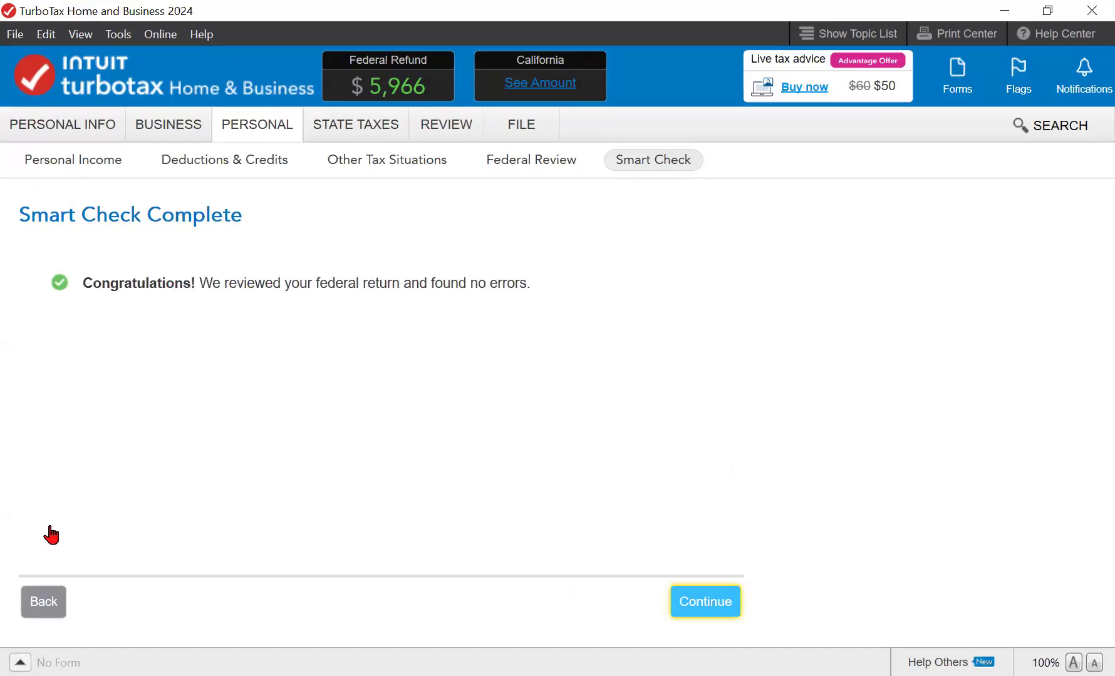
{"action": "key", "text": "Return"}
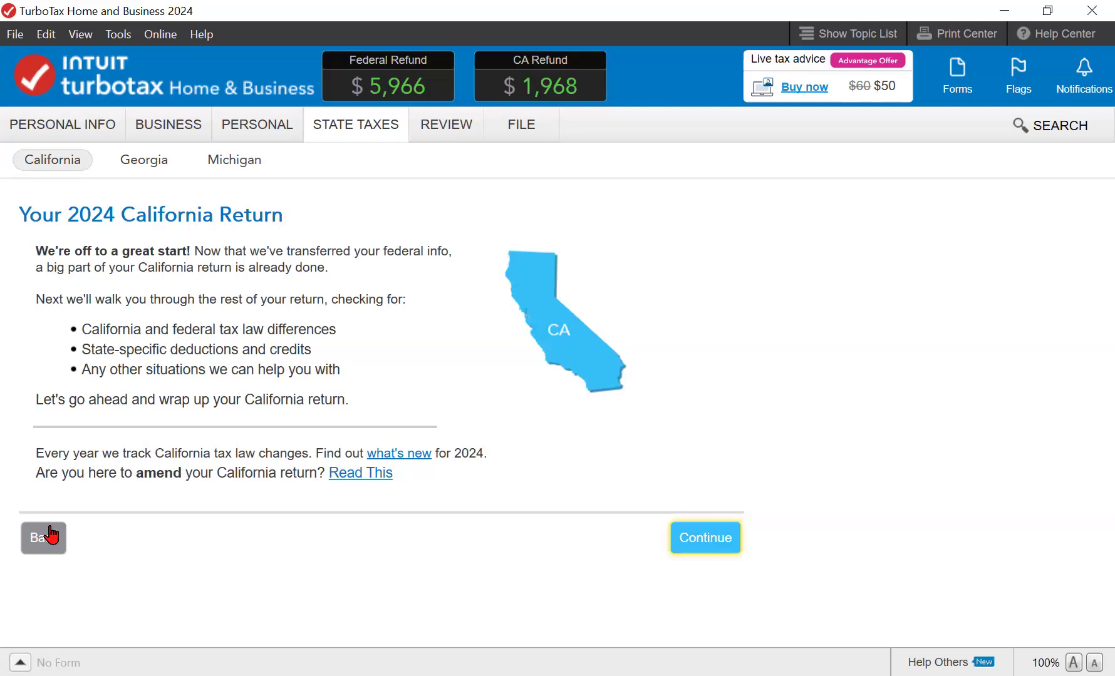
- Answer the California questions: filed last year Yes, different last name No, same address Yes, electronic payments No
{"action": "key", "text": "Return"}
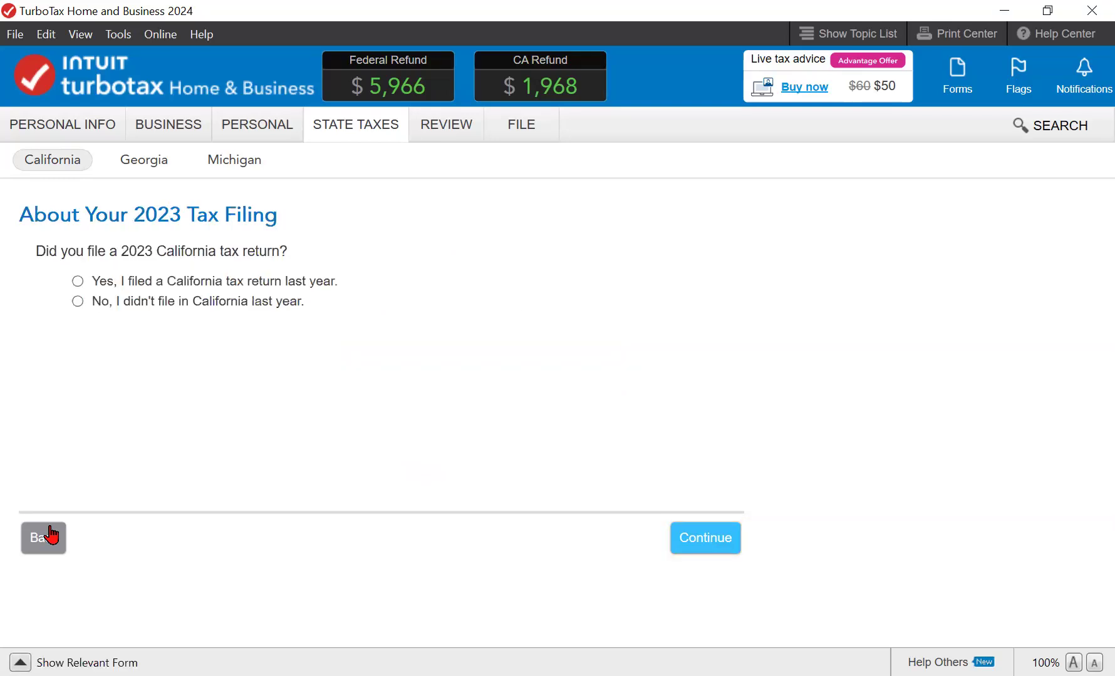
{"action": "key", "text": "space"}
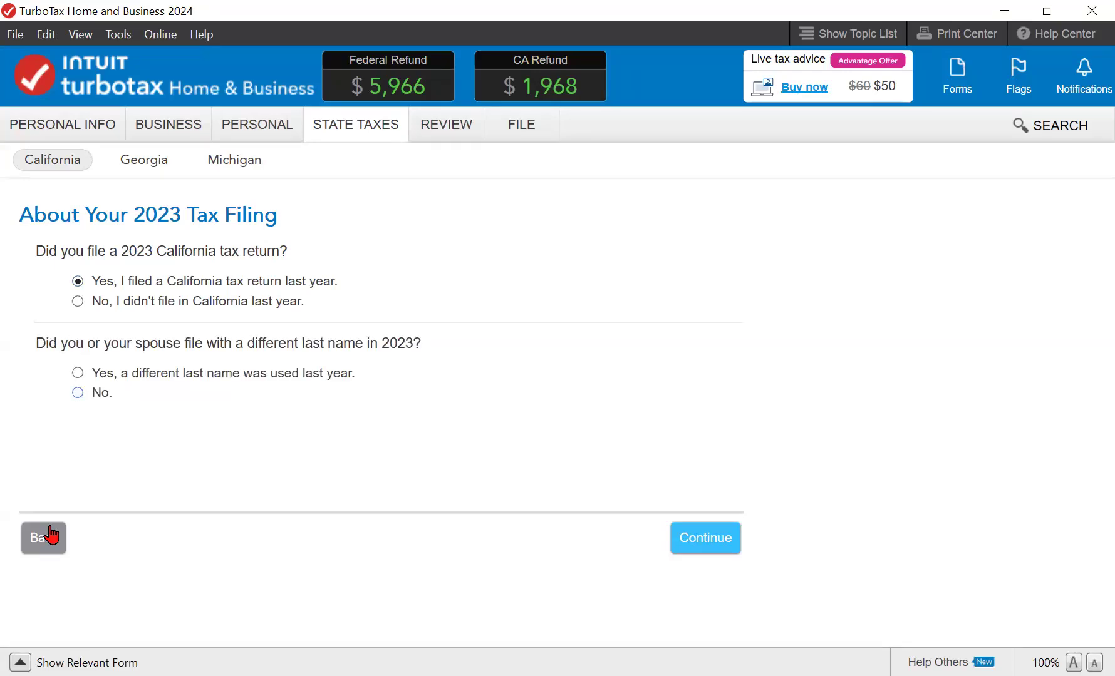
{"action": "key", "text": "space"}
{"action": "key", "text": "Return"}
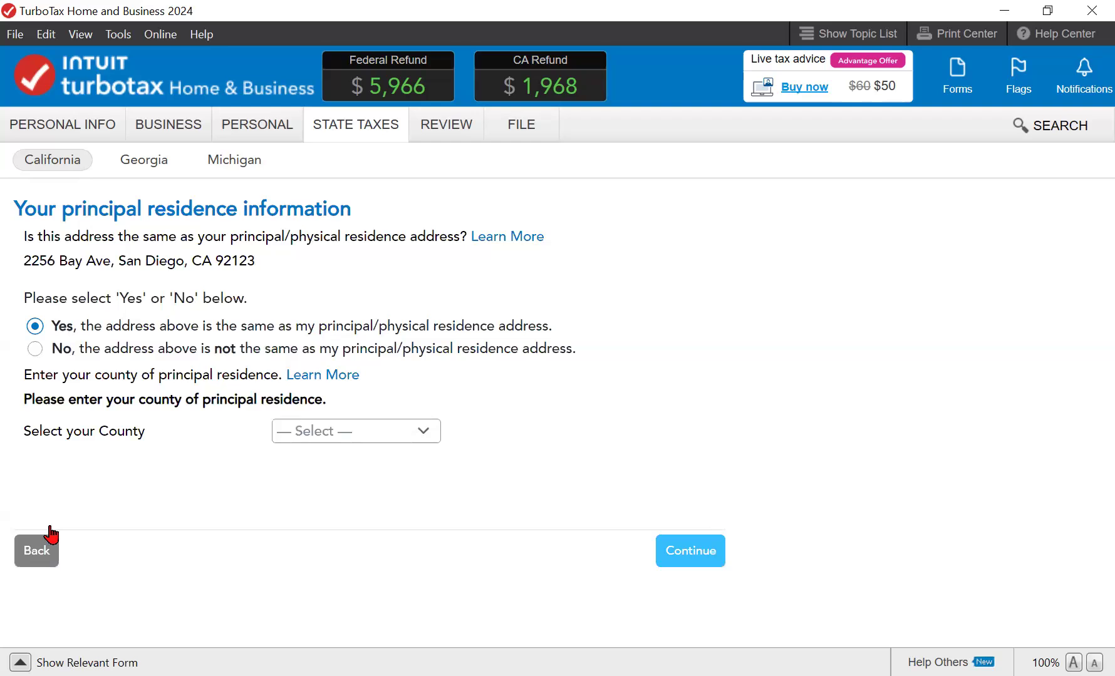
{"action": "key", "text": "Tab"}
{"action": "key", "text": "Tab"}
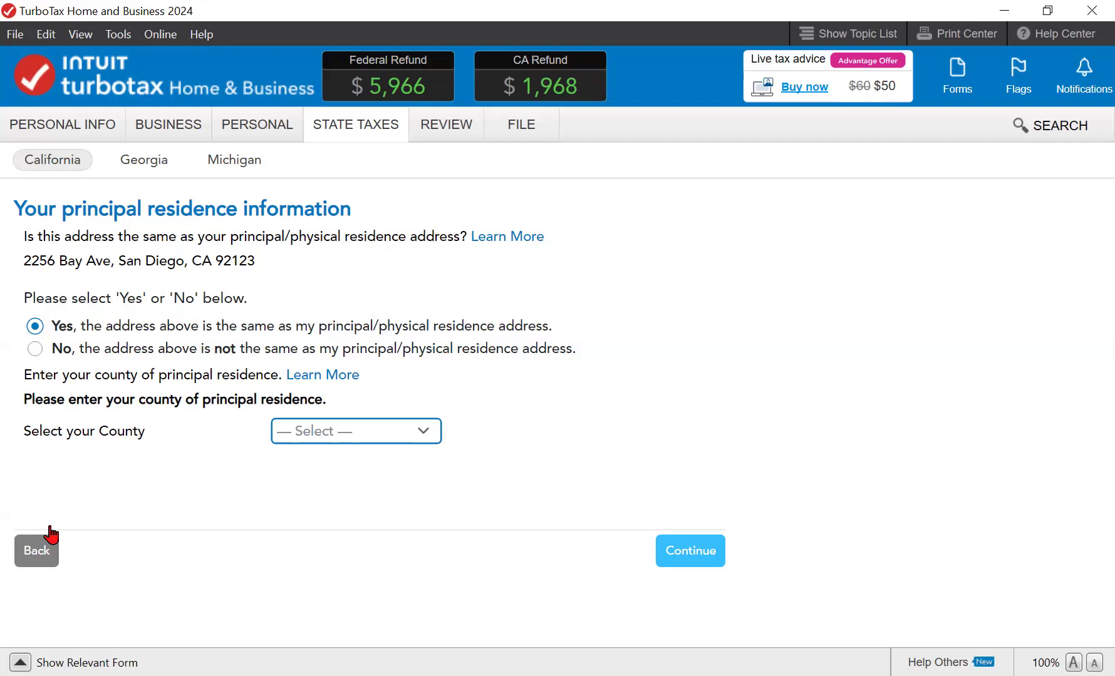
{"action": "left_click", "coordinate": [52, 534]}
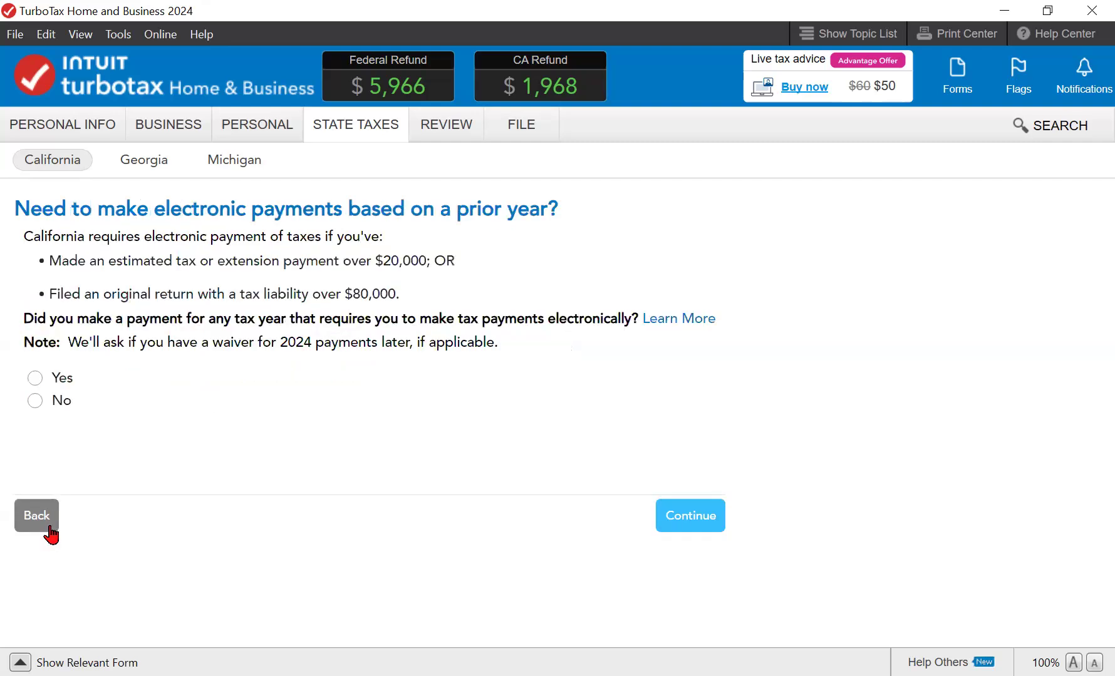
{"action": "left_click", "coordinate": [36, 401]}
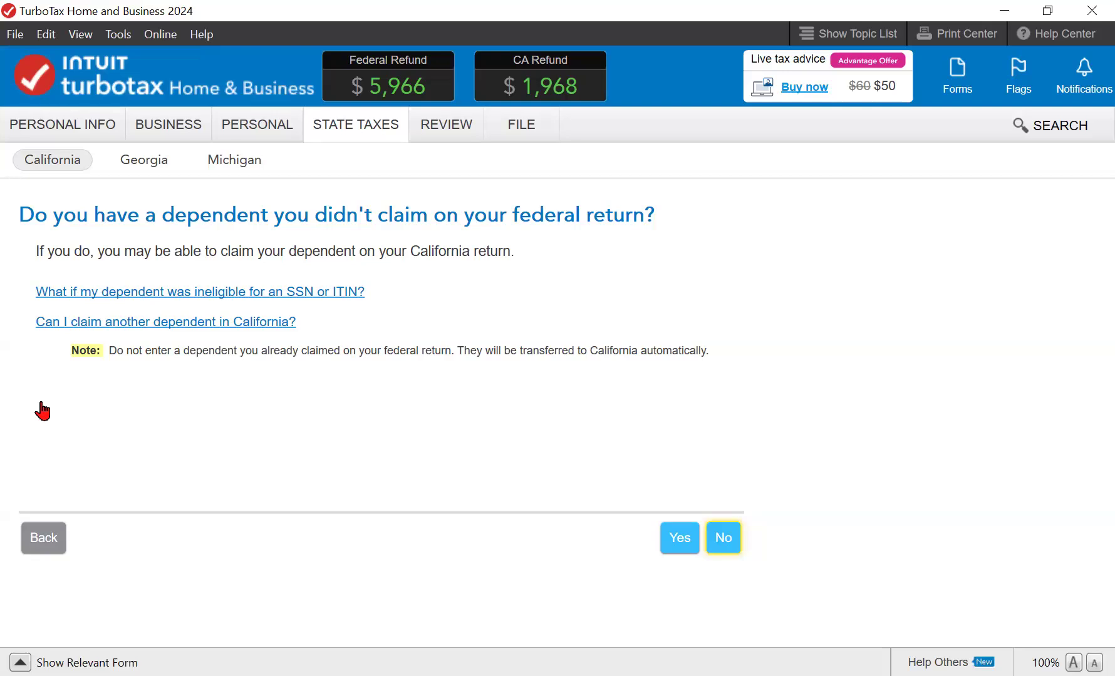
- Answer No to unclaimed dependents and state everyone had health insurance all year, dismissing the 1095 help
{"action": "key", "text": "Return"}
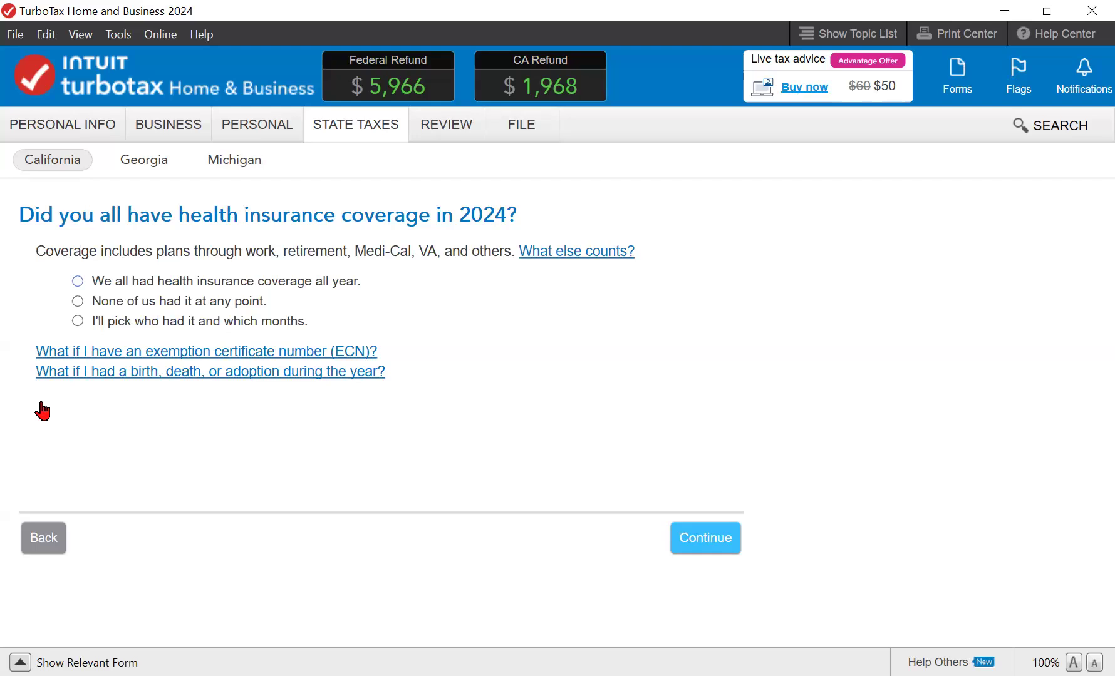
{"action": "key", "text": "space"}
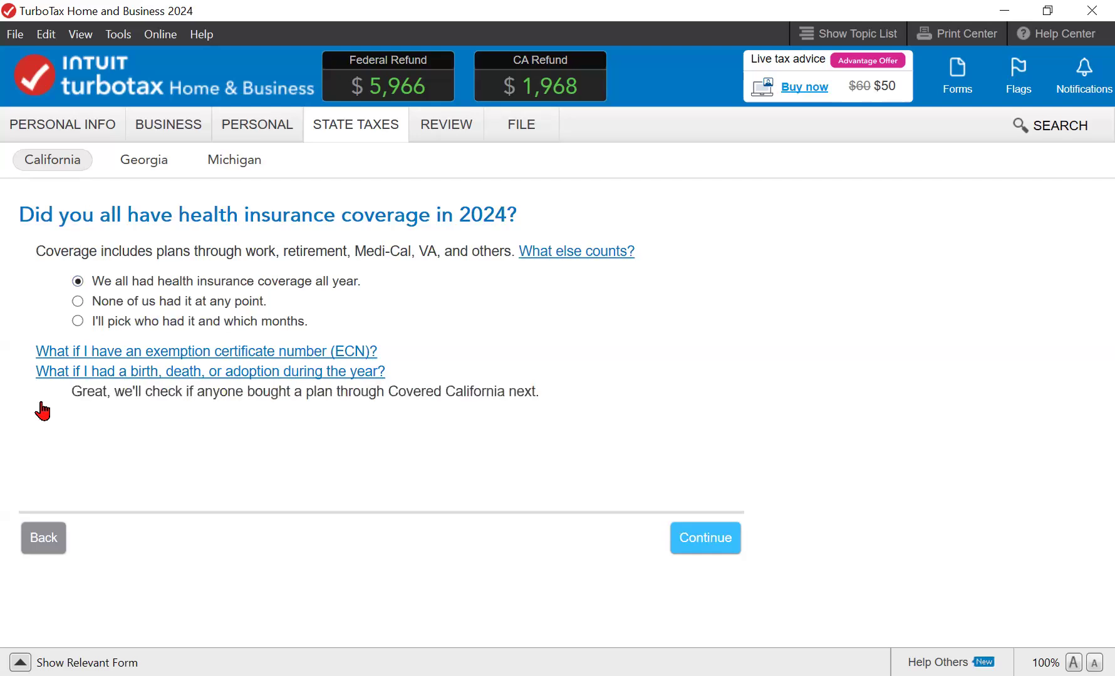
{"action": "key", "text": "Return"}
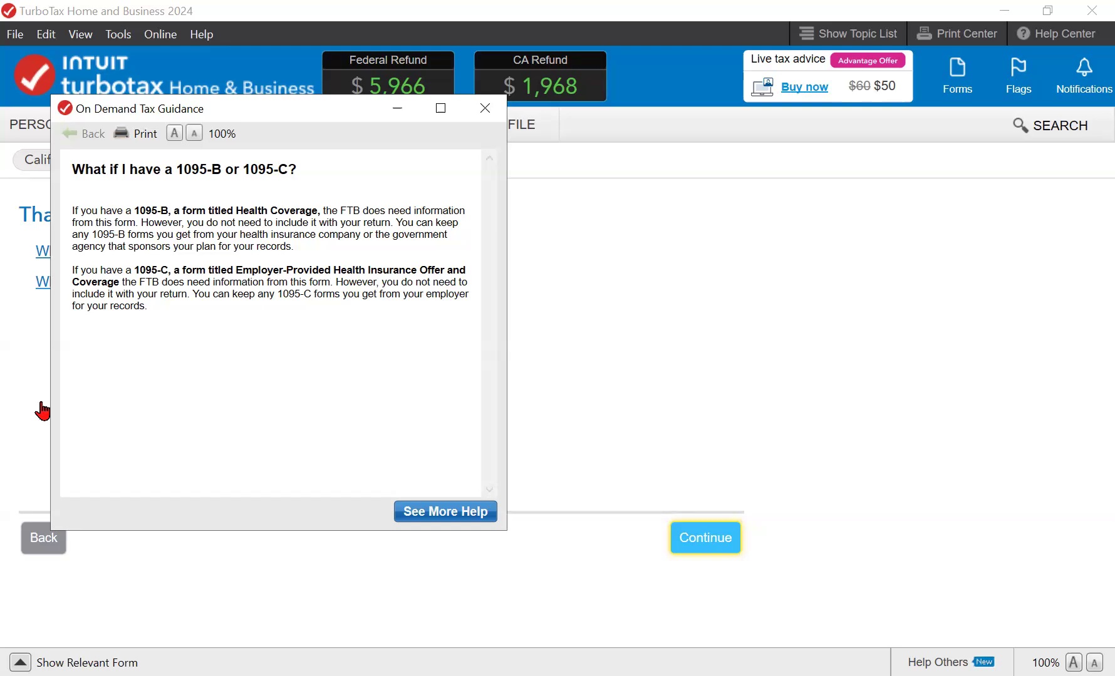
{"action": "left_click", "coordinate": [42, 412]}
{"action": "key", "text": "Return"}
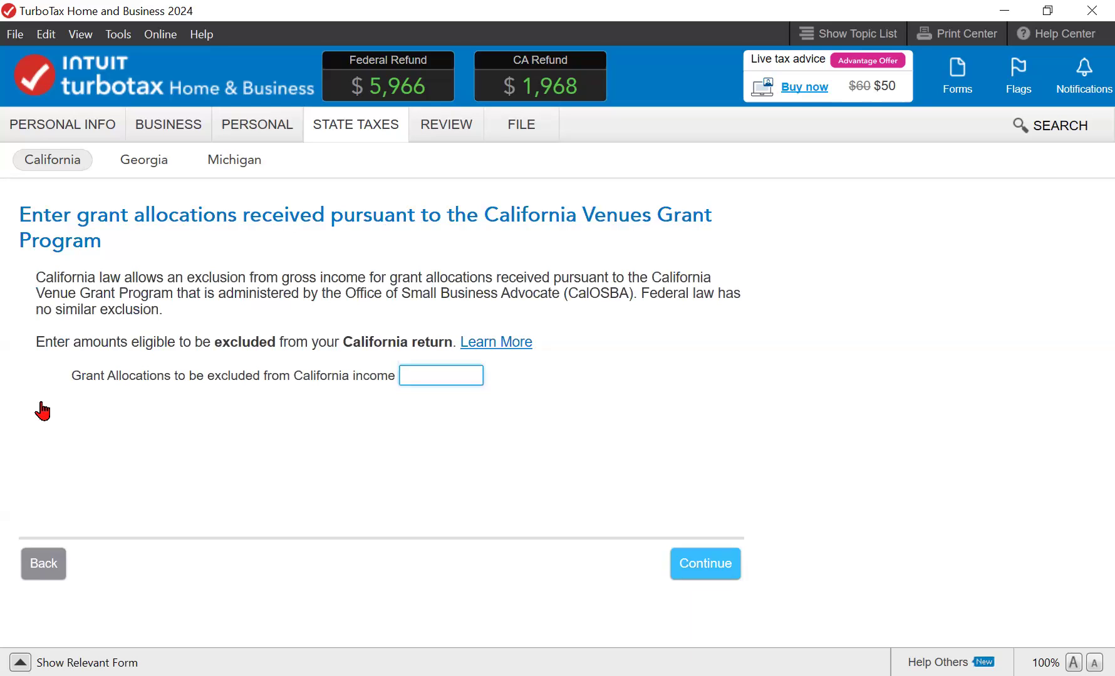
- Continue past the Venues and COVID-19 Relief grant pages, the business summary and business-loss figures
{"action": "key", "text": "Return"}
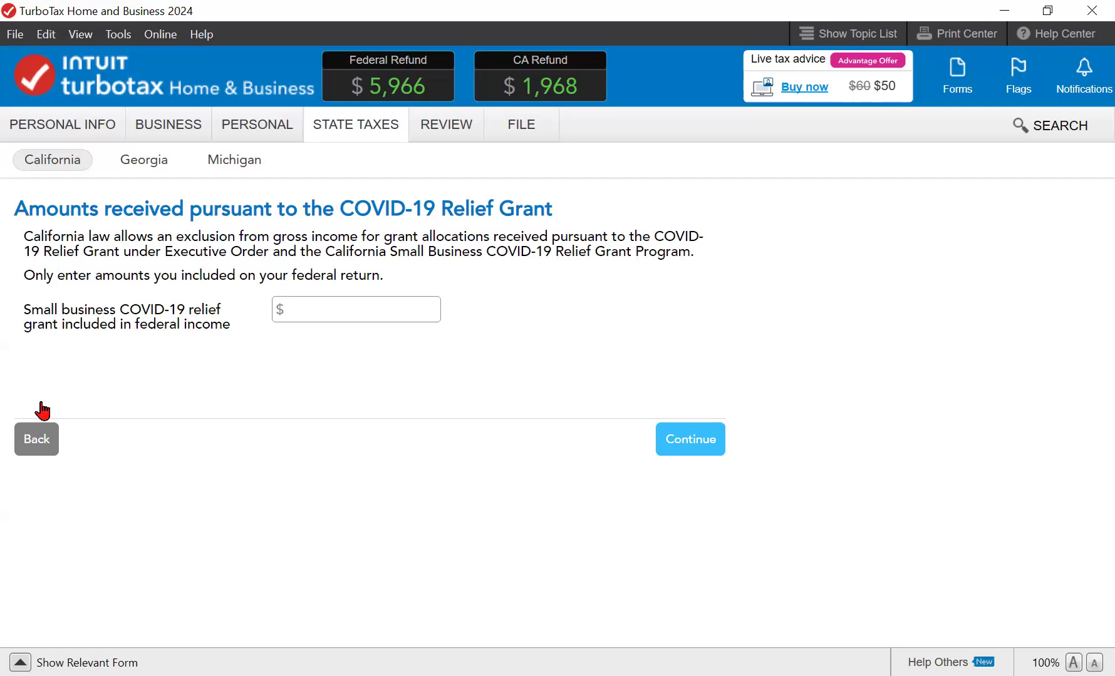
{"action": "left_click", "coordinate": [42, 411]}
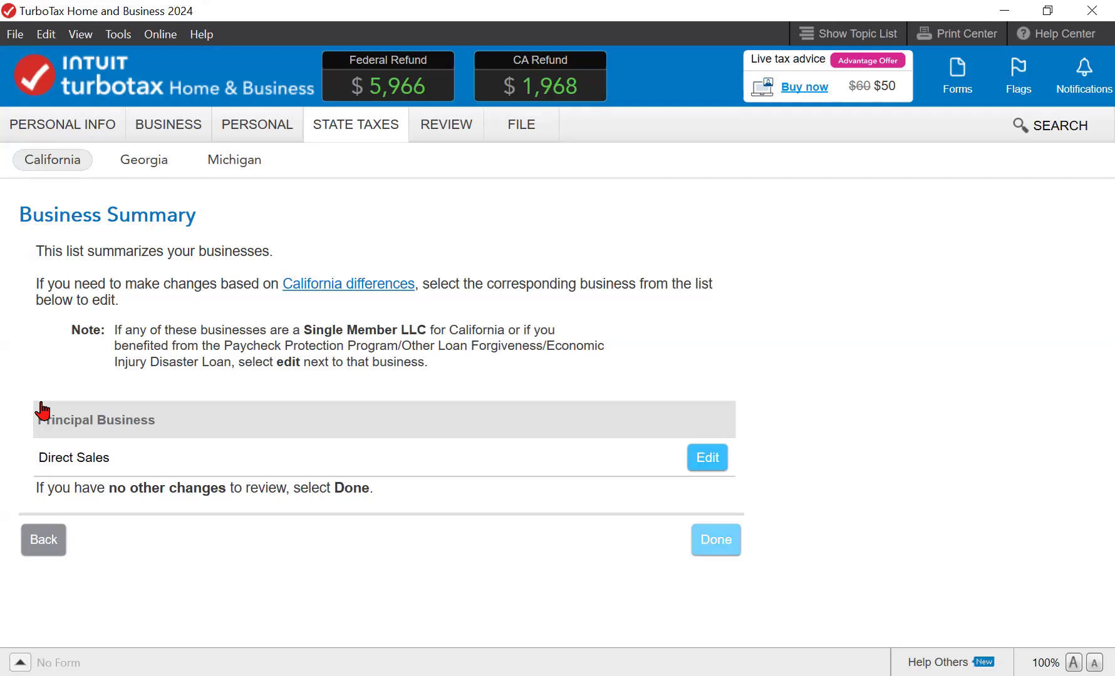
{"action": "key", "text": "Return"}
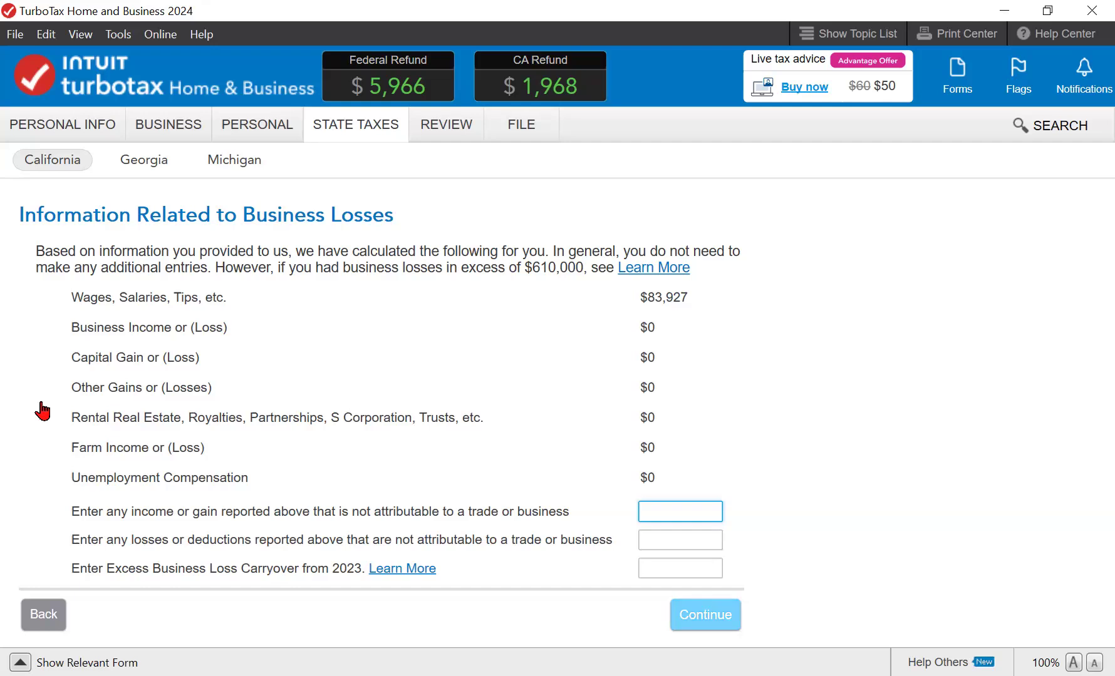
{"action": "left_click", "coordinate": [705, 615]}
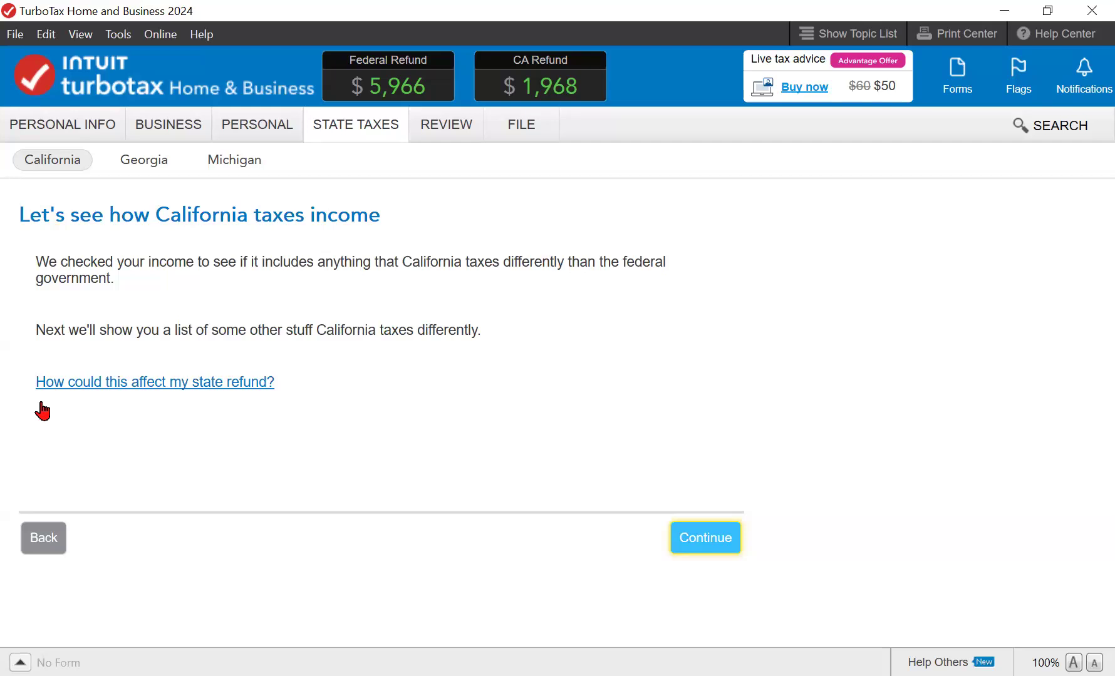
- Continue past the California income overview and itemized deductions notice, finishing the income adjustments list
{"action": "left_click", "coordinate": [705, 540]}
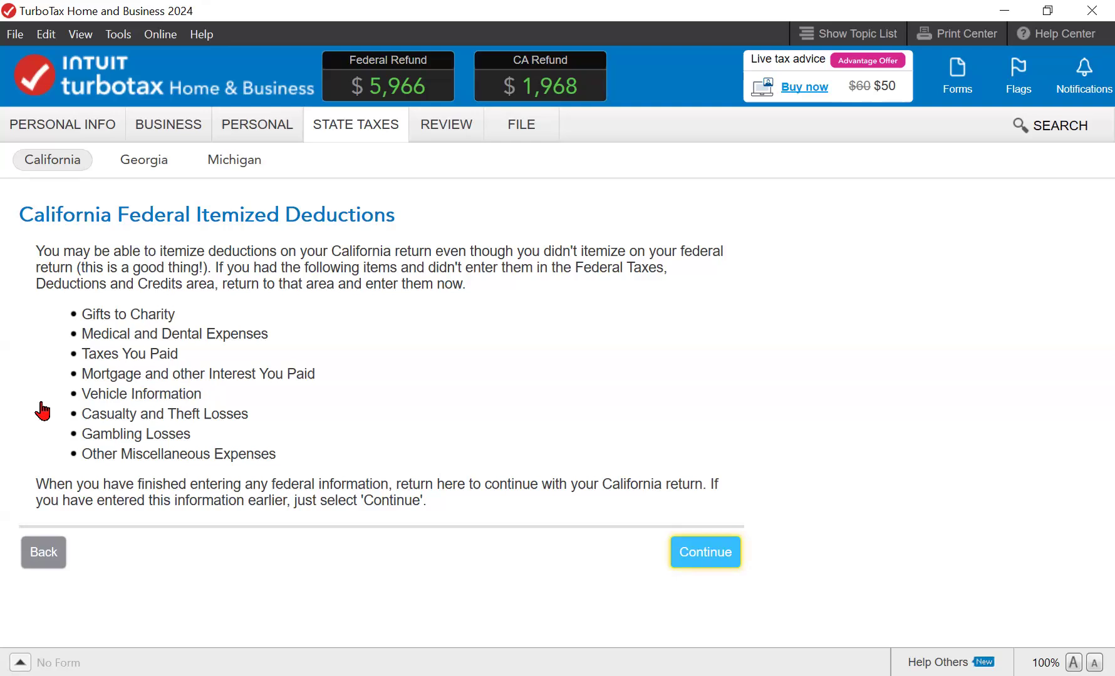
{"action": "key", "text": "Return"}
{"action": "scroll", "coordinate": [42, 411], "scroll_direction": "down", "scroll_amount": 9}
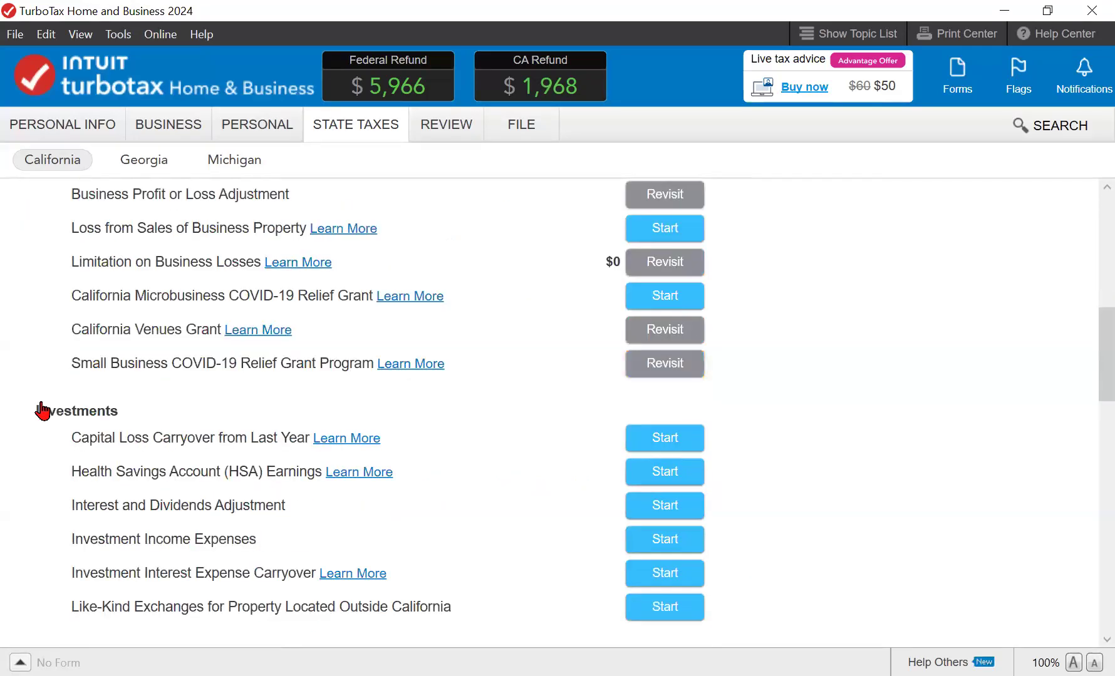
{"action": "scroll", "coordinate": [43, 411], "scroll_direction": "down", "scroll_amount": 10}
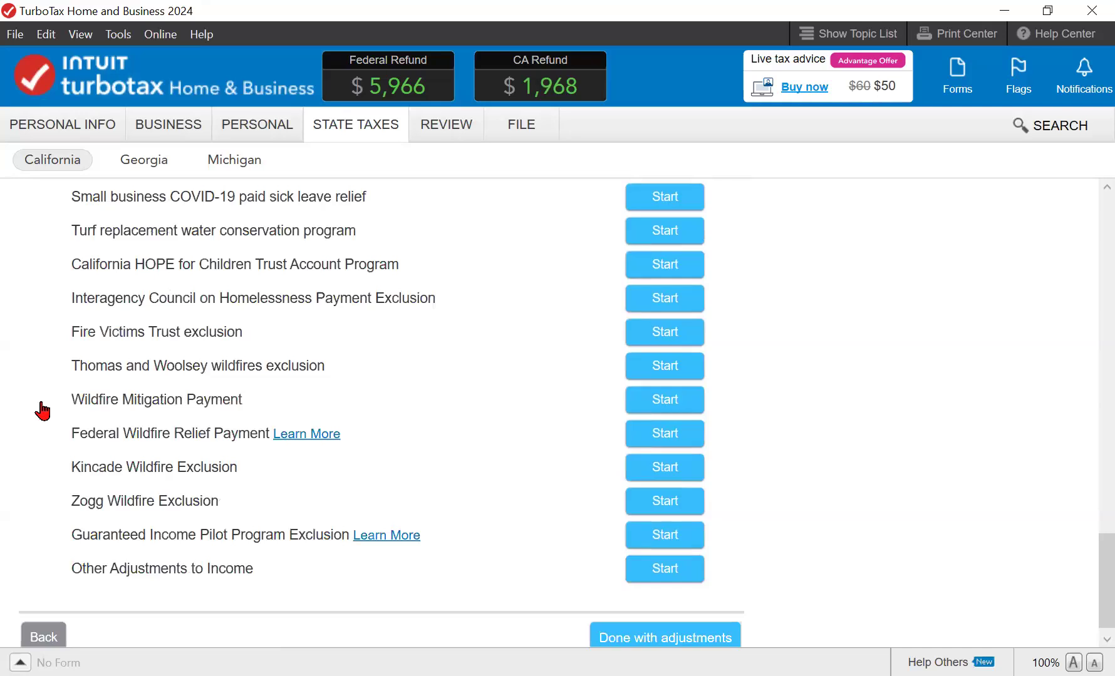
{"action": "scroll", "coordinate": [43, 411], "scroll_direction": "down", "scroll_amount": 1}
{"action": "key", "text": "Return"}
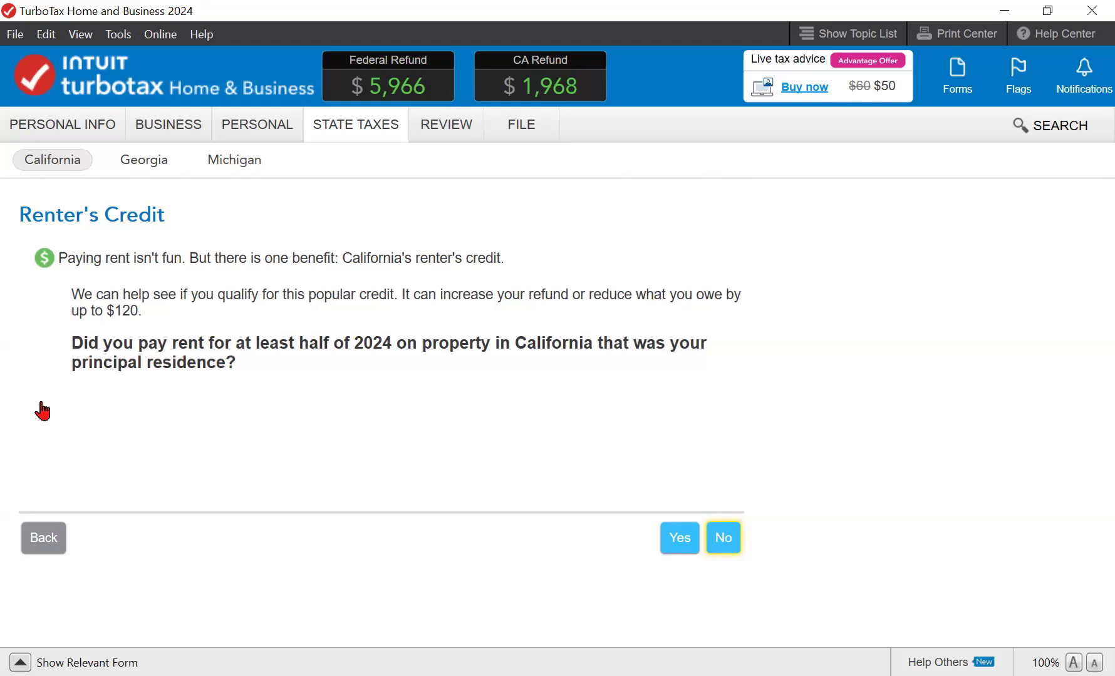
- Answer No to paying California rent and to untaxed out-of-state purchases
{"action": "key", "text": "Return"}
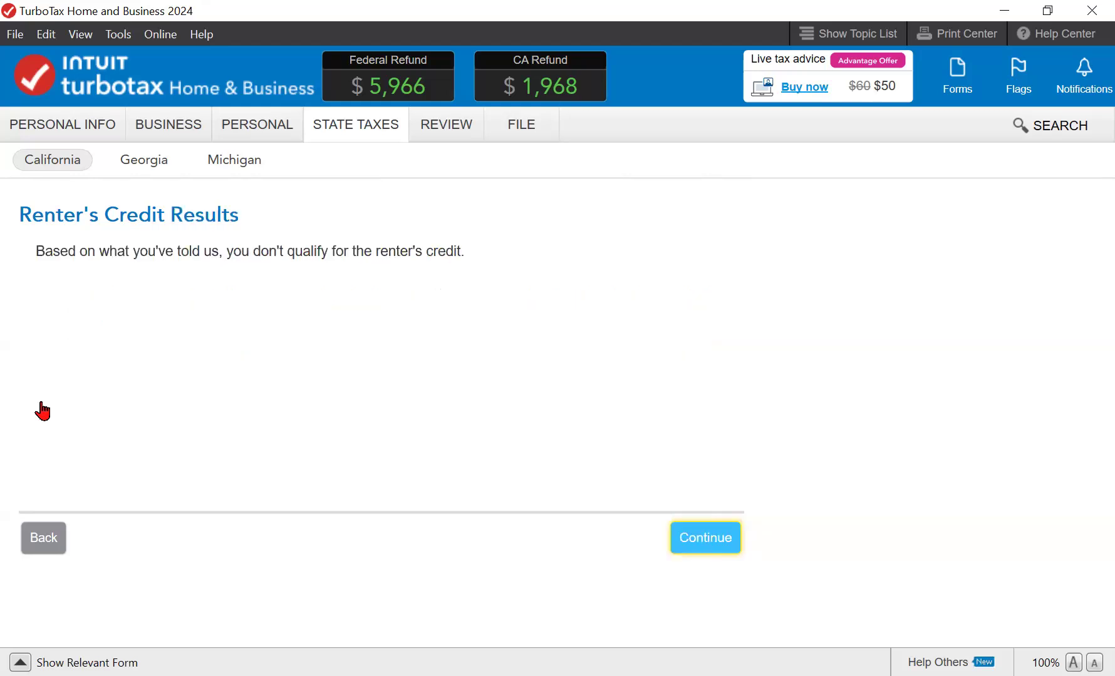
{"action": "key", "text": "Return"}
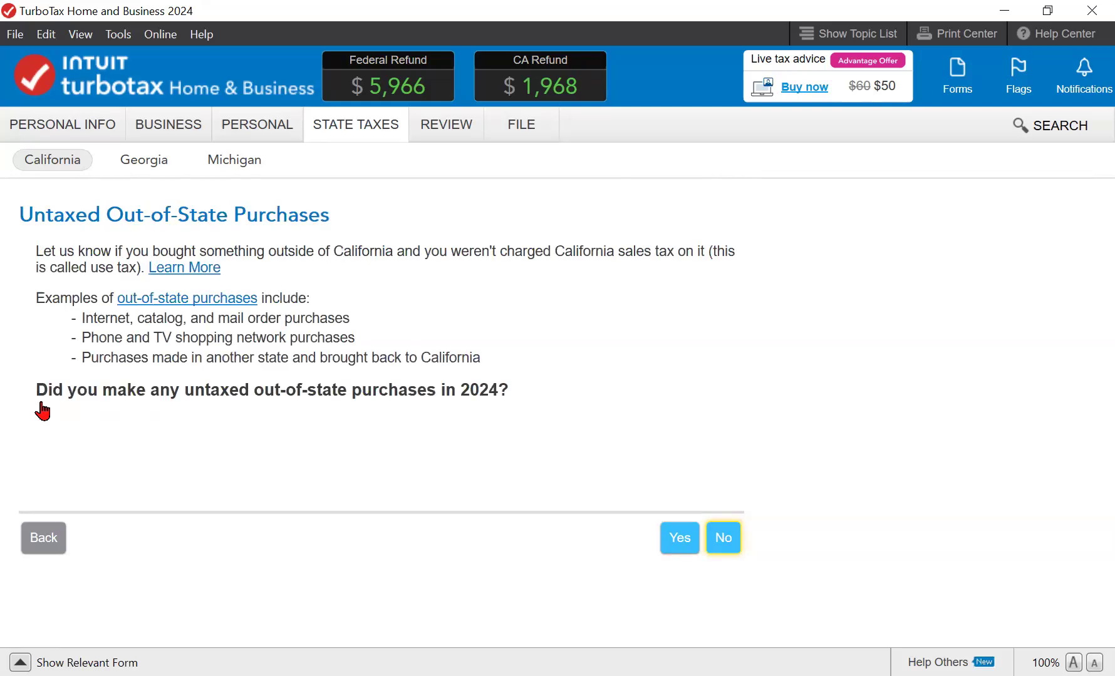
{"action": "key", "text": "Return"}
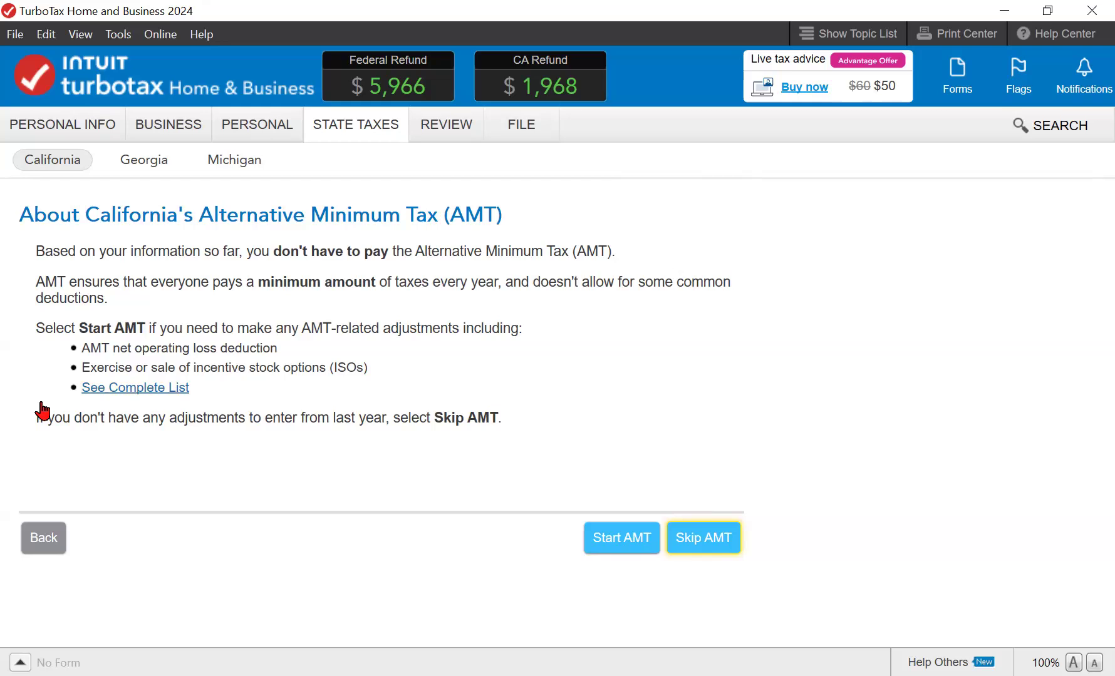
- Skip the AMT adjustments after viewing their full list, and finish the California credits and taxes section
{"action": "left_click", "coordinate": [135, 388]}
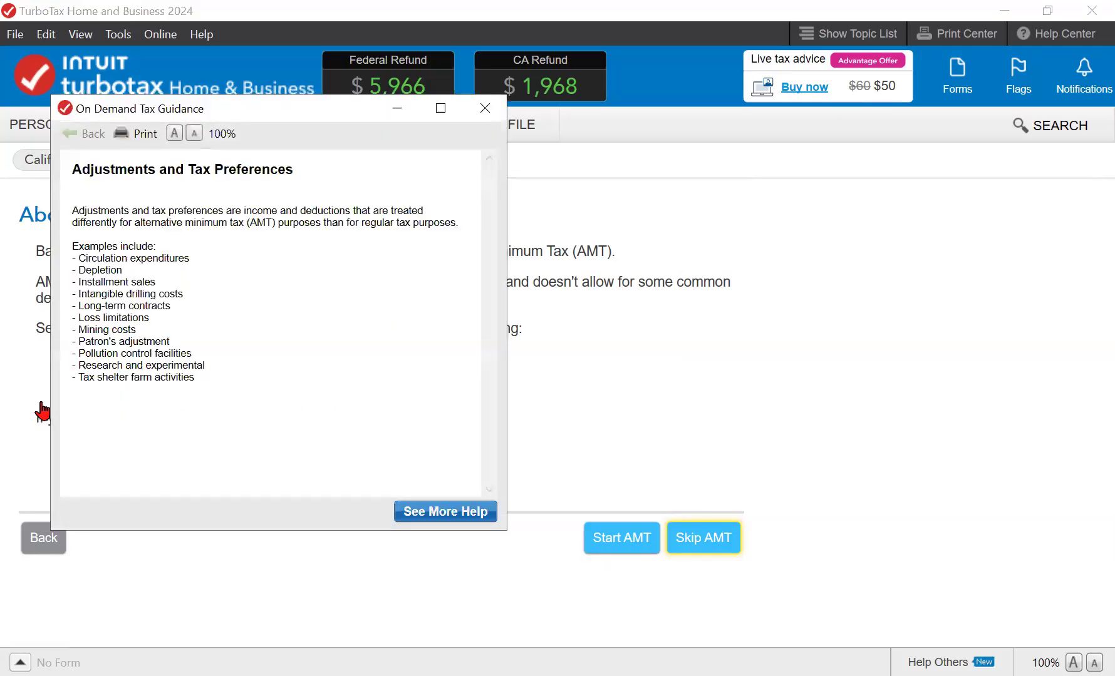
{"action": "left_click", "coordinate": [42, 412]}
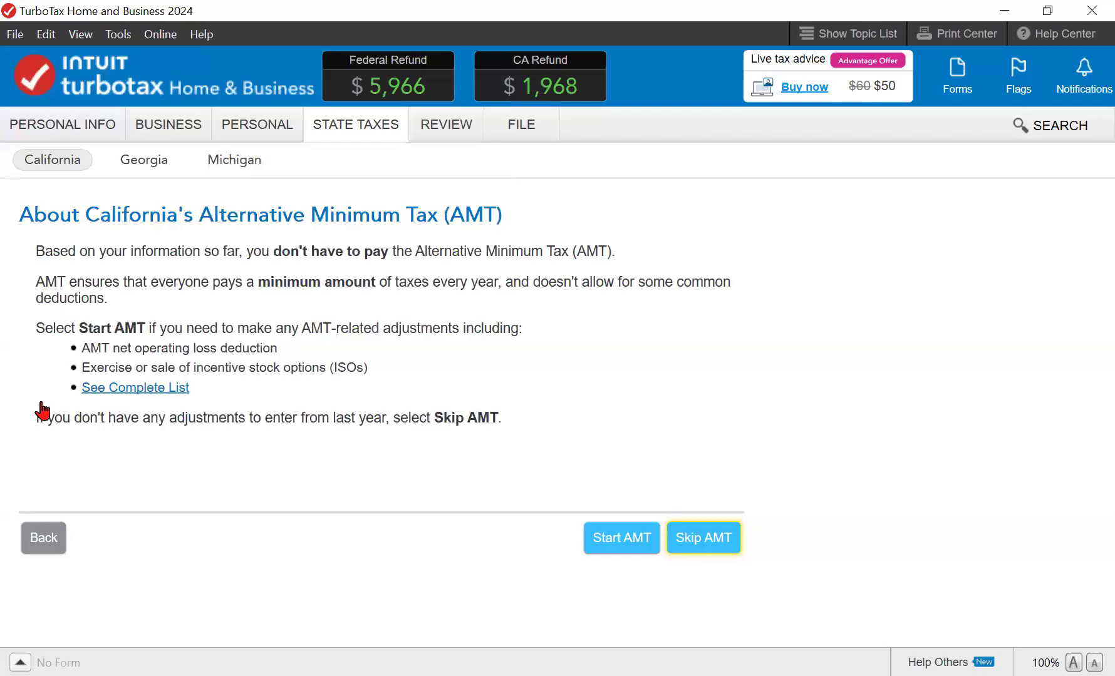
{"action": "key", "text": "Return"}
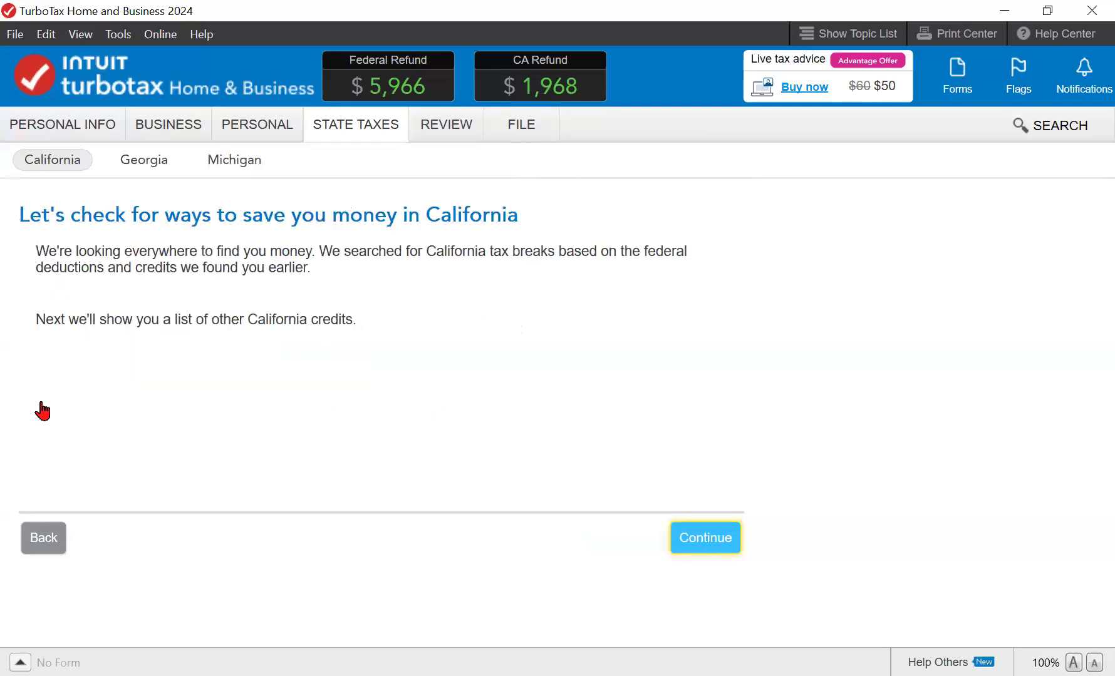
{"action": "key", "text": "Return"}
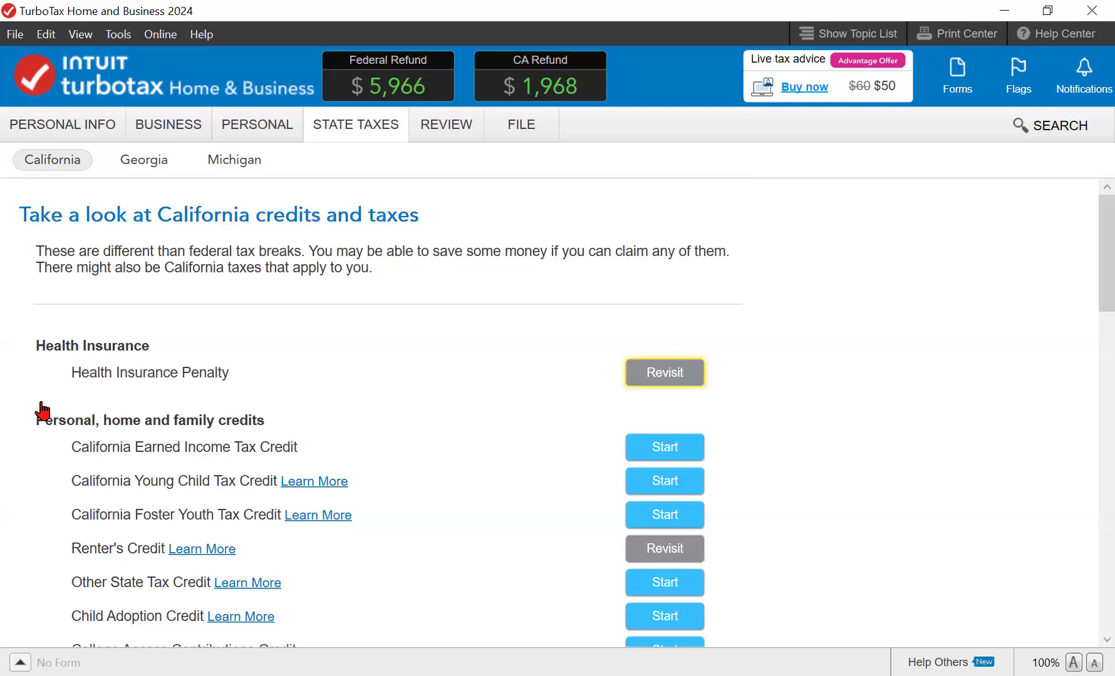
{"action": "scroll", "coordinate": [43, 411], "scroll_direction": "down", "scroll_amount": 3}
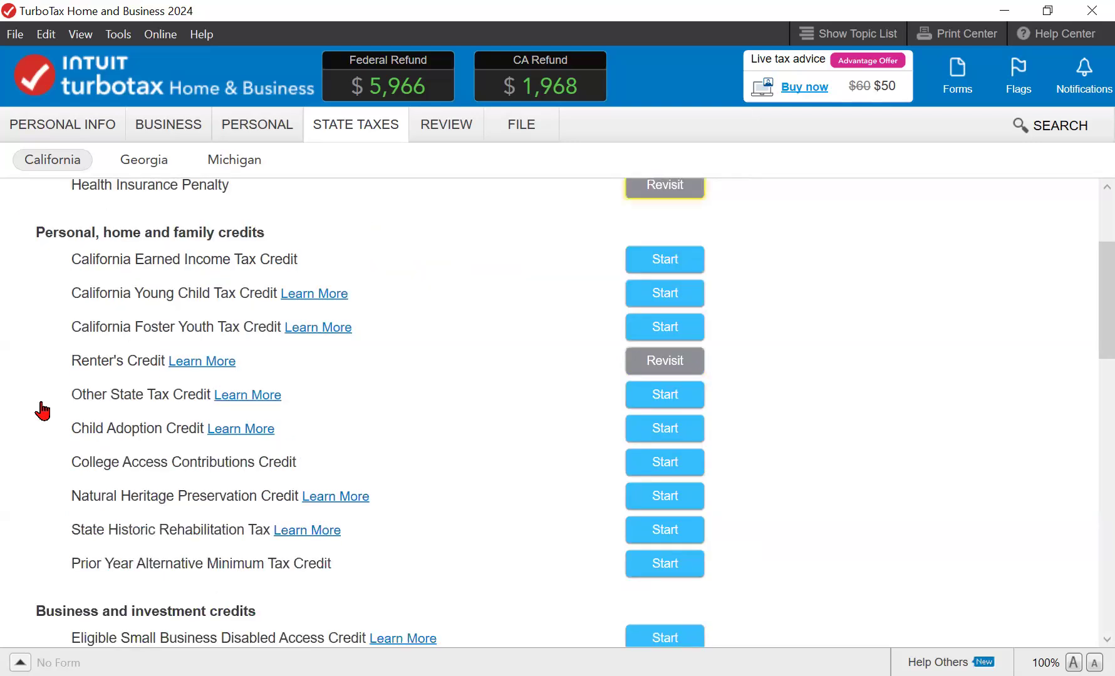
{"action": "scroll", "coordinate": [43, 411], "scroll_direction": "down", "scroll_amount": 10}
{"action": "scroll", "coordinate": [43, 412], "scroll_direction": "down", "scroll_amount": 5}
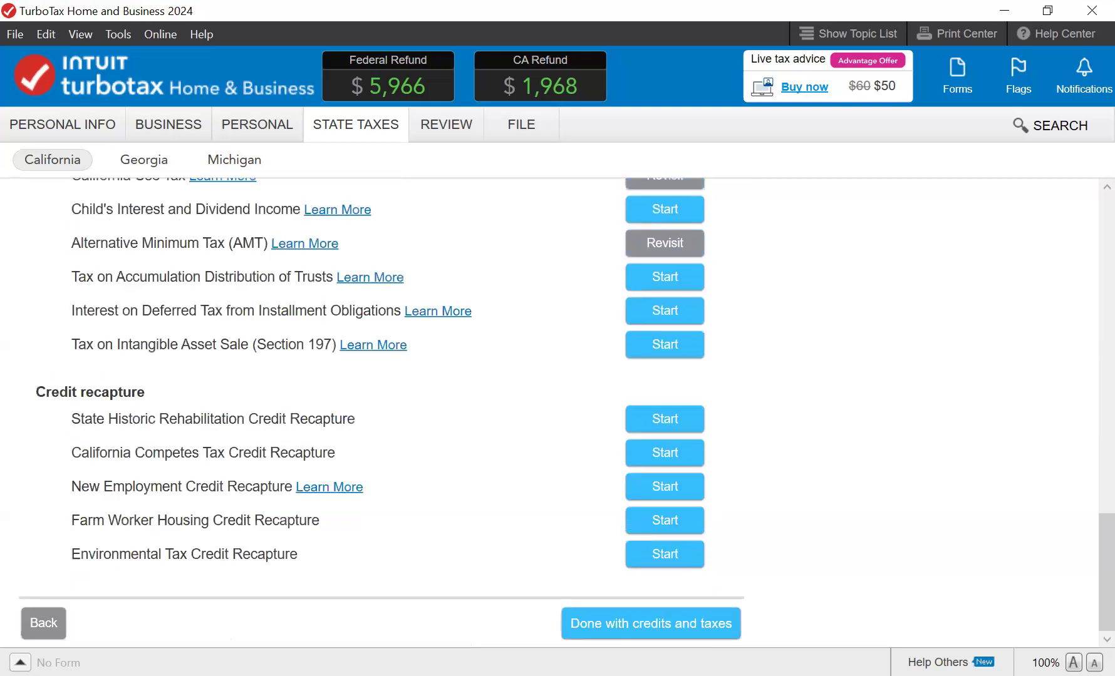
{"action": "key", "text": "Return"}
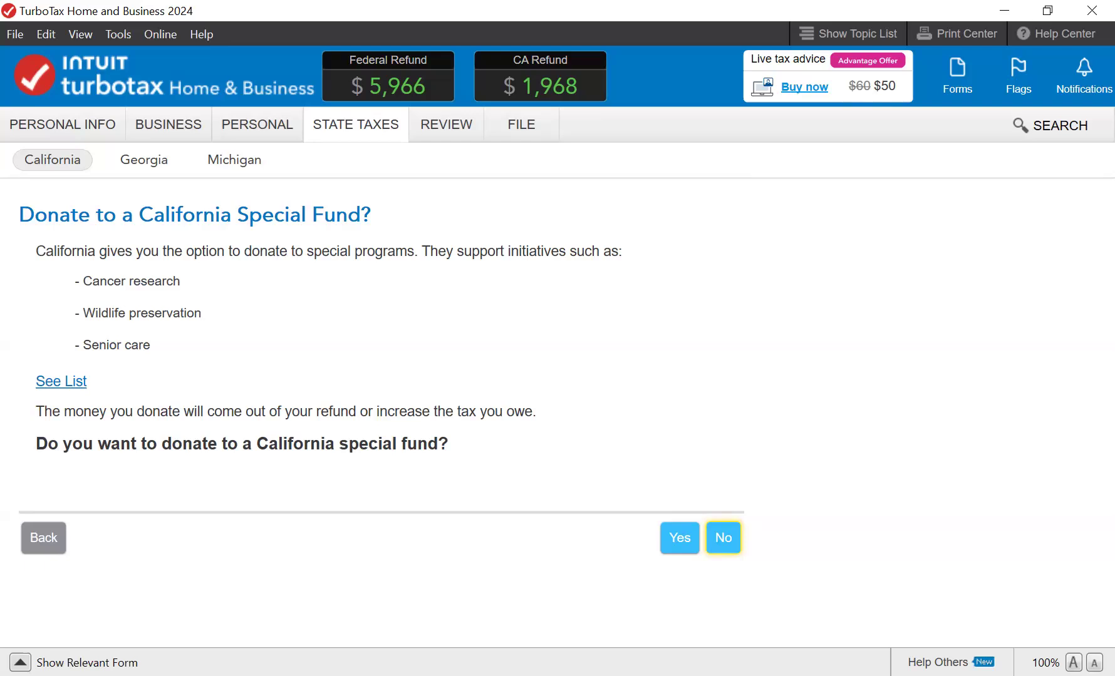
- Decline the special fund donation and voter registration, and finish the other tax situations section
{"action": "key", "text": "Return"}
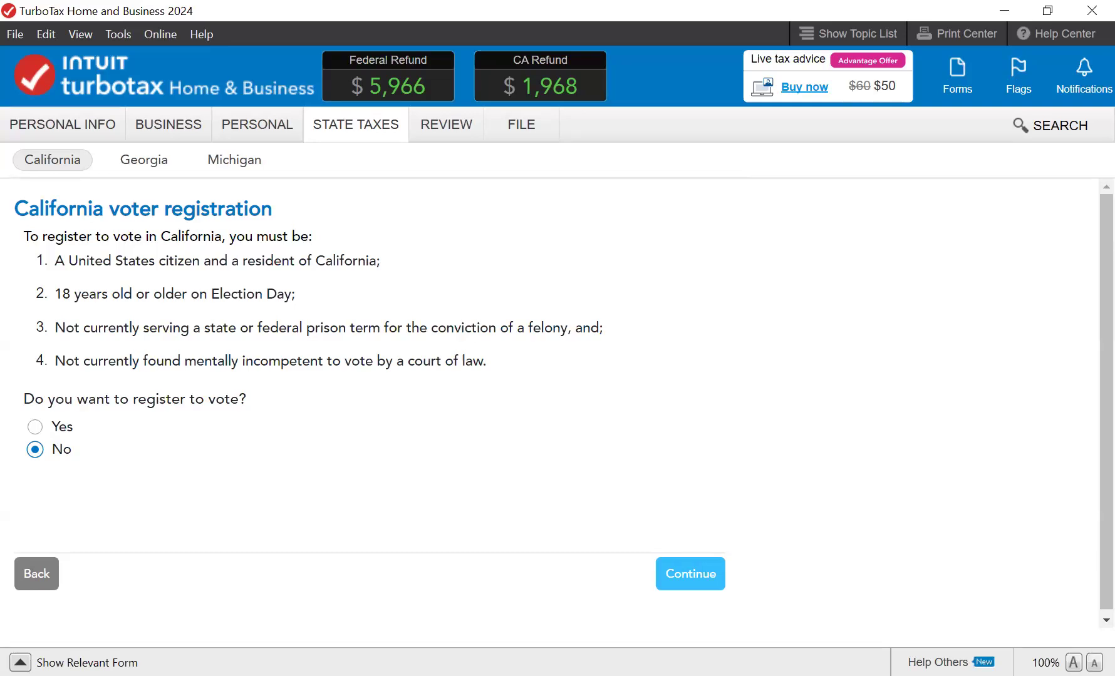
{"action": "left_click", "coordinate": [690, 574]}
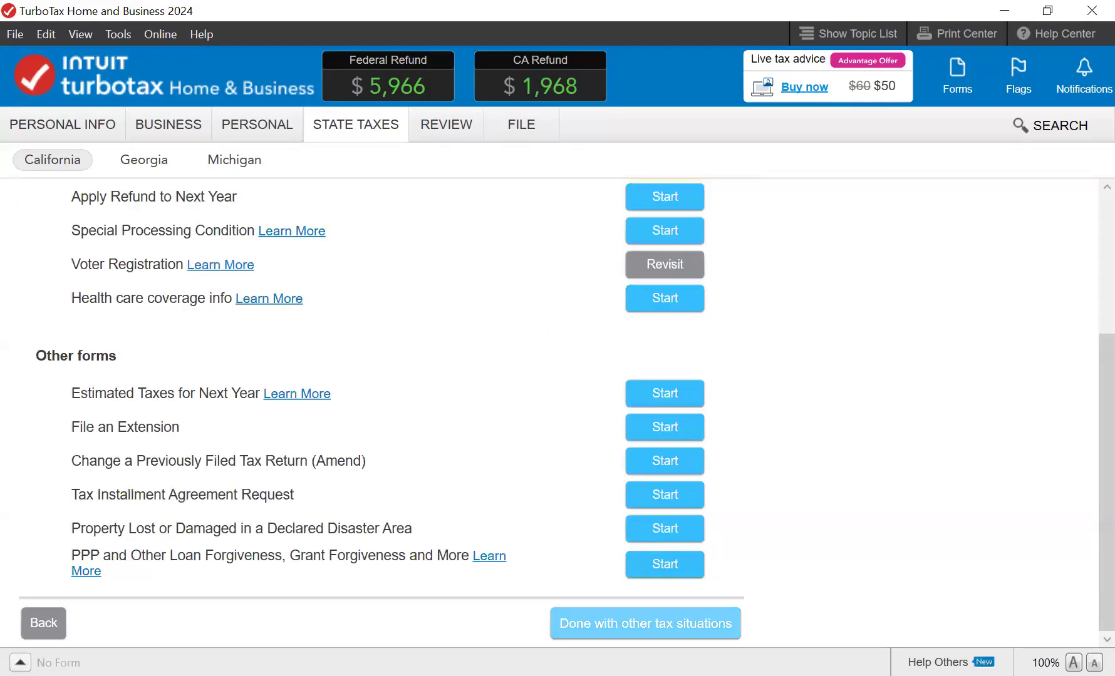
{"action": "left_click", "coordinate": [679, 624]}
{"action": "scroll", "coordinate": [679, 624], "scroll_direction": "down", "scroll_amount": 3}
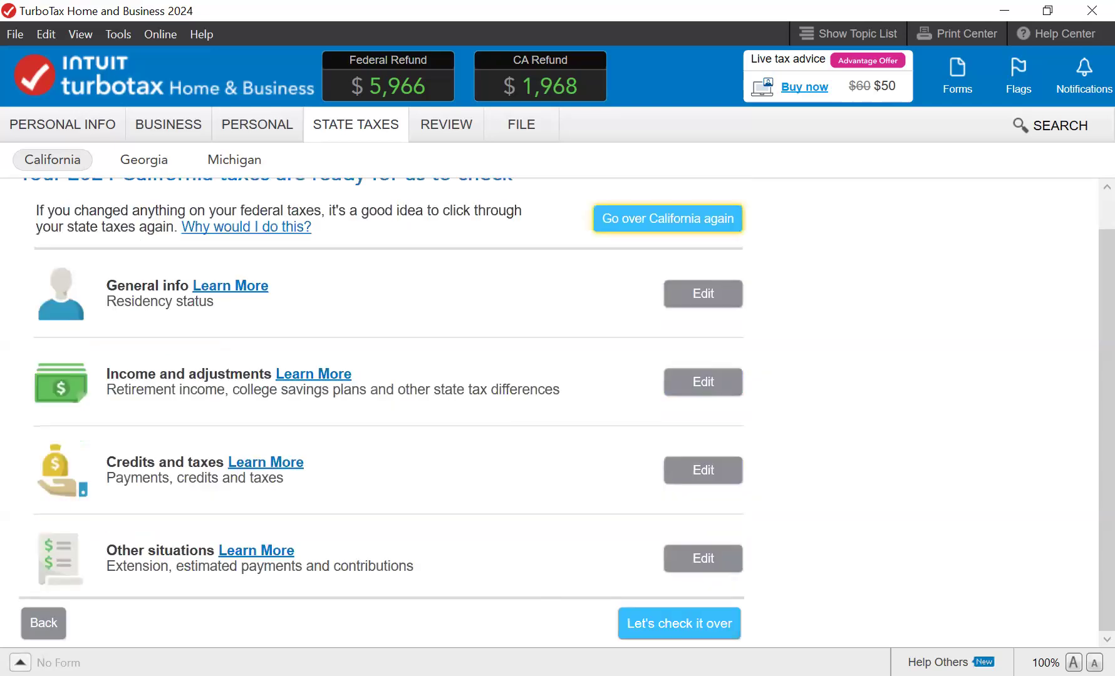
{"action": "left_click", "coordinate": [679, 623]}
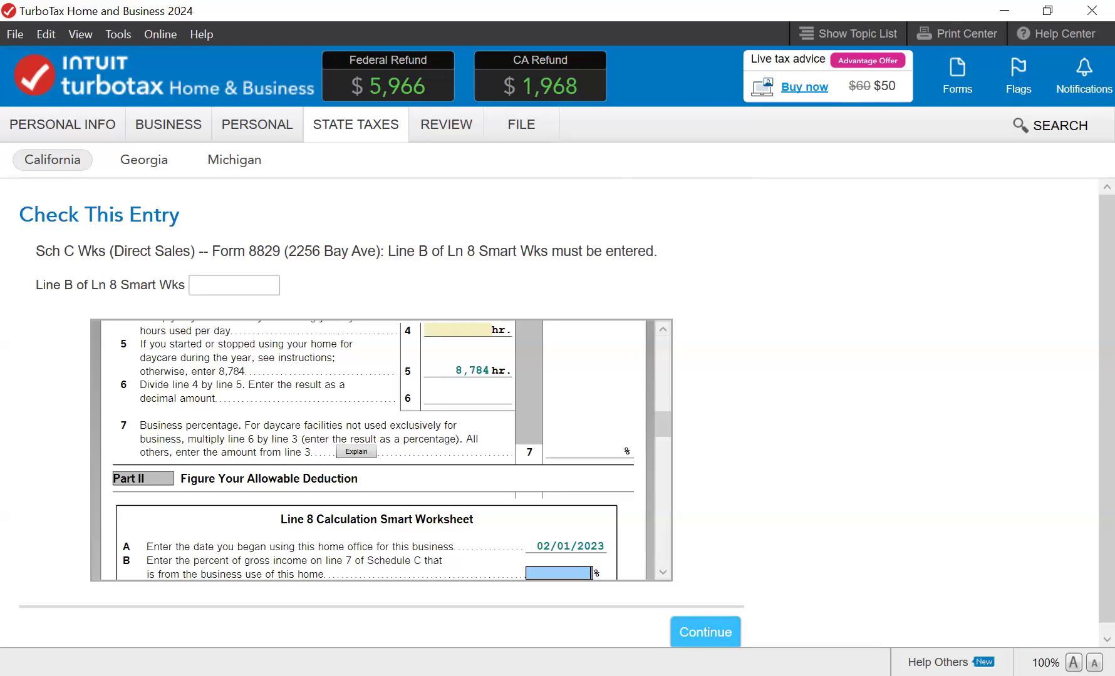
{"action": "left_click_drag", "start_coordinate": [663, 425], "coordinate": [663, 442]}
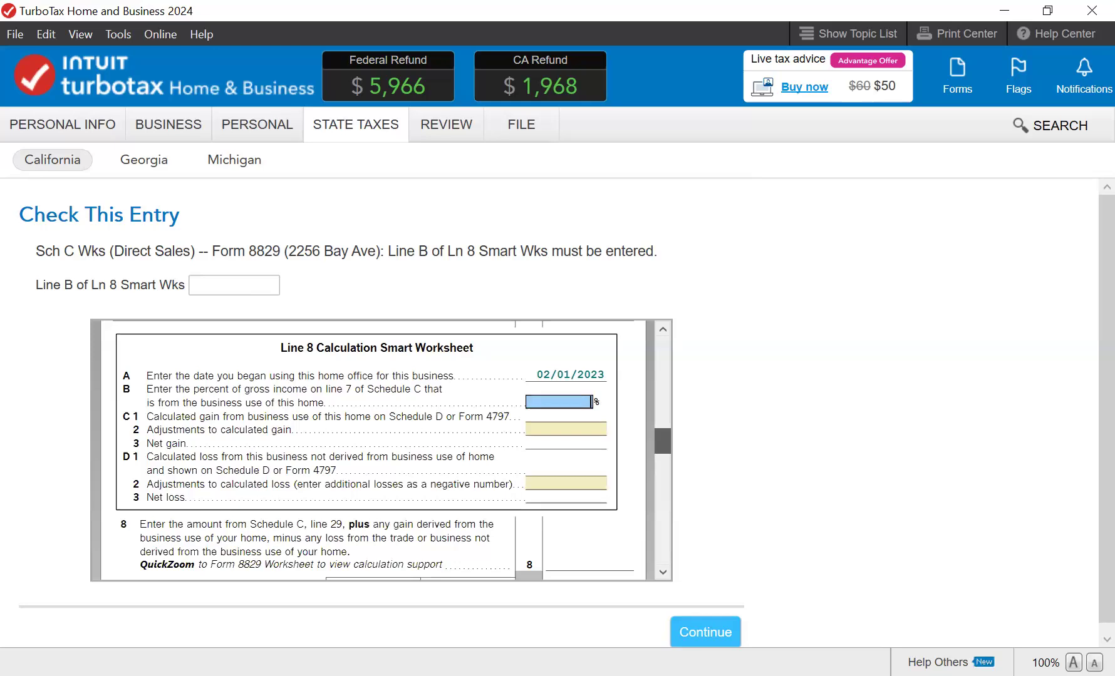
{"action": "left_click_drag", "start_coordinate": [662, 442], "coordinate": [663, 358]}
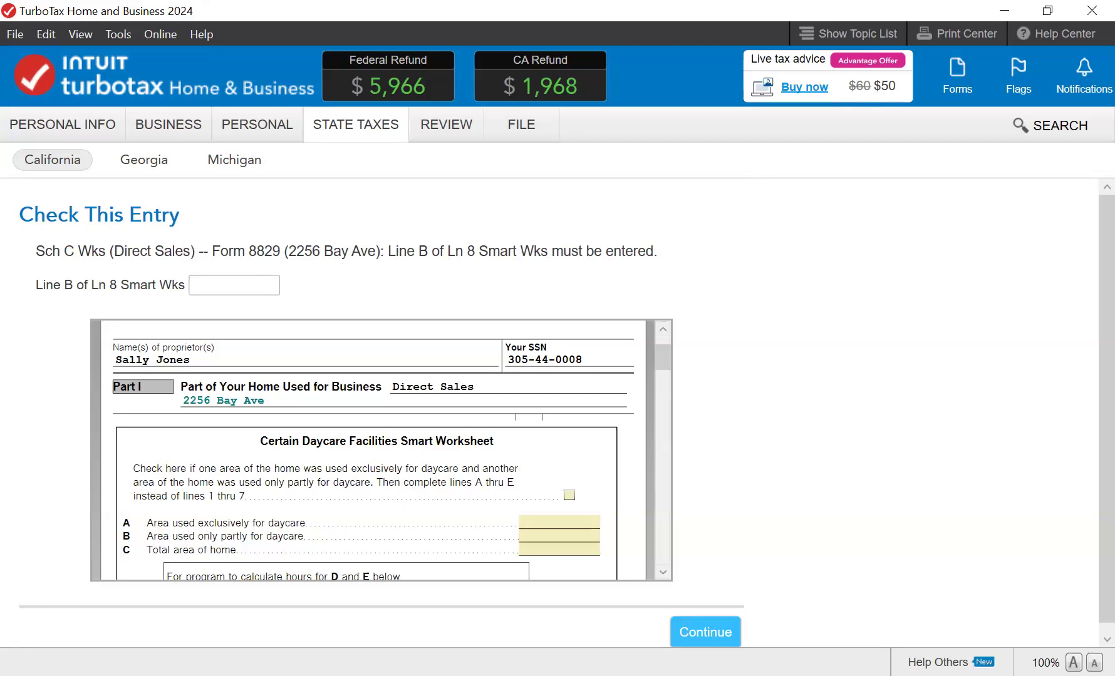
{"action": "key", "text": "ctrl+2"}
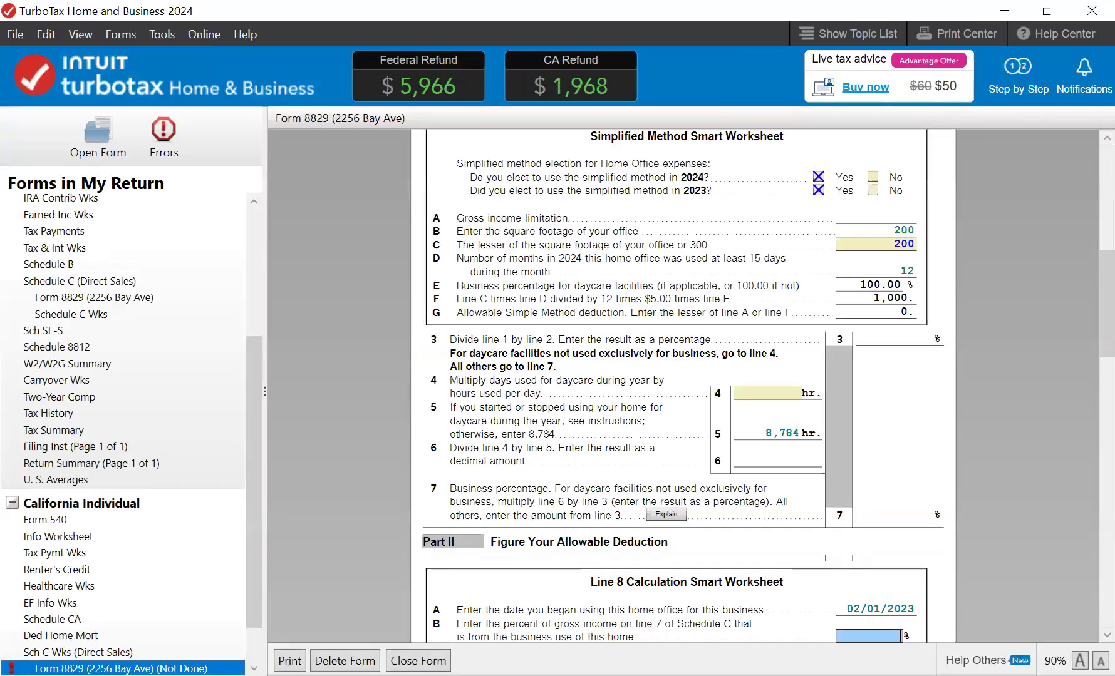
{"action": "scroll", "coordinate": [683, 386], "scroll_direction": "up", "scroll_amount": 8}
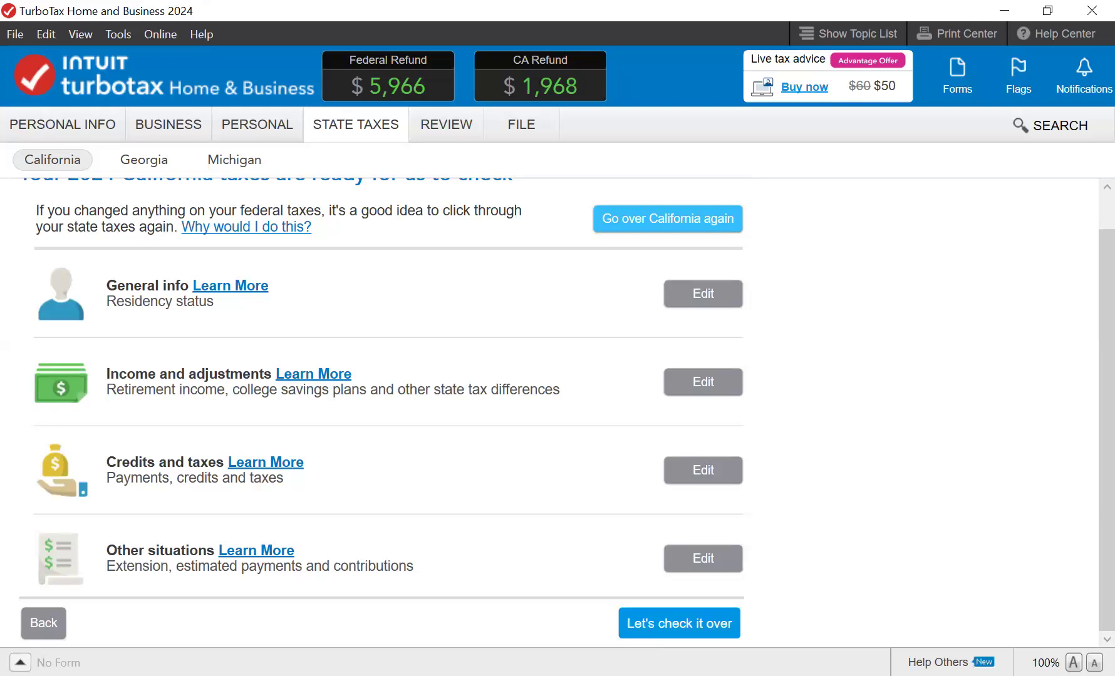
- Finish the California check and Done With States, then run the Analysis review through to completion
{"action": "left_click", "coordinate": [680, 623]}
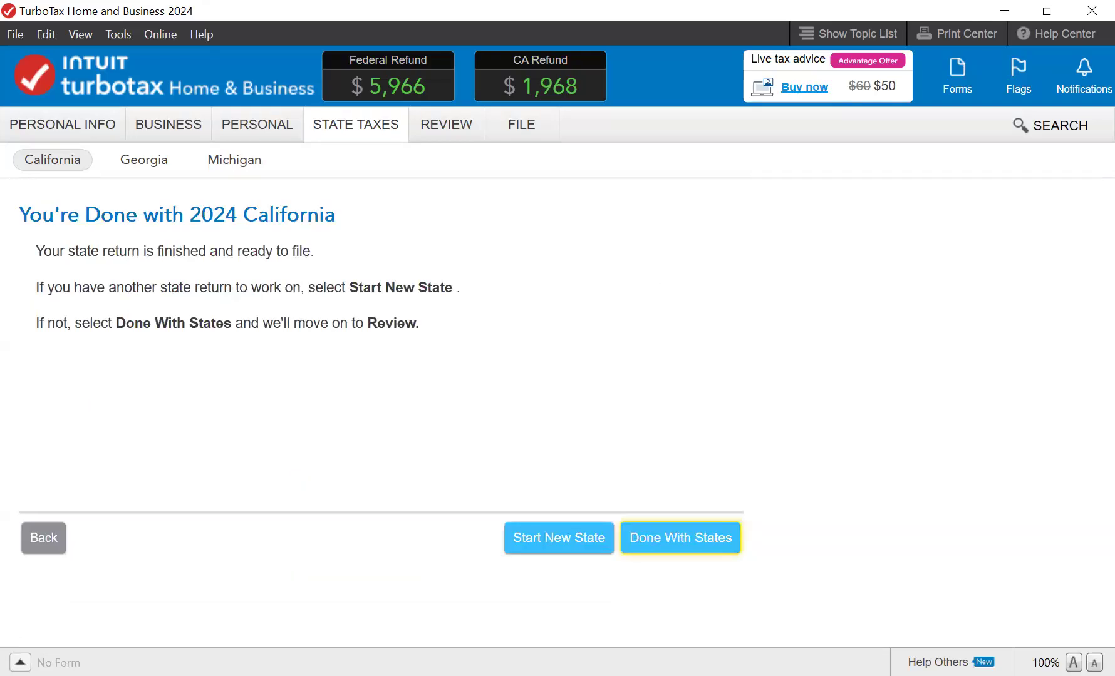
{"action": "left_click", "coordinate": [680, 538]}
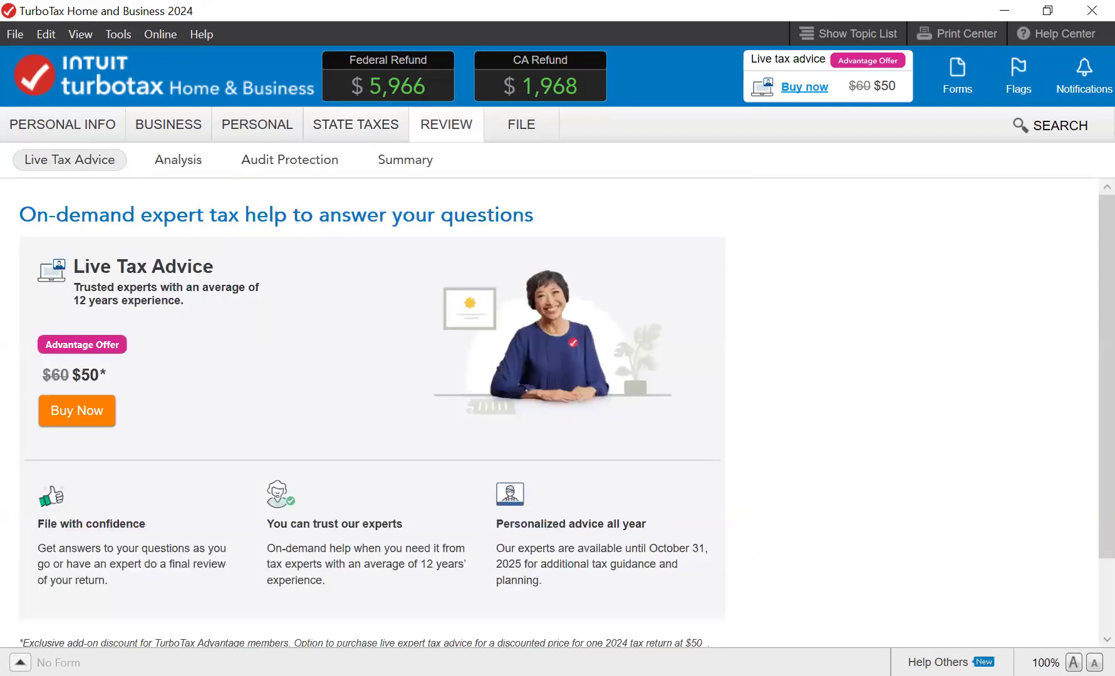
{"action": "scroll", "coordinate": [372, 414], "scroll_direction": "down", "scroll_amount": 3}
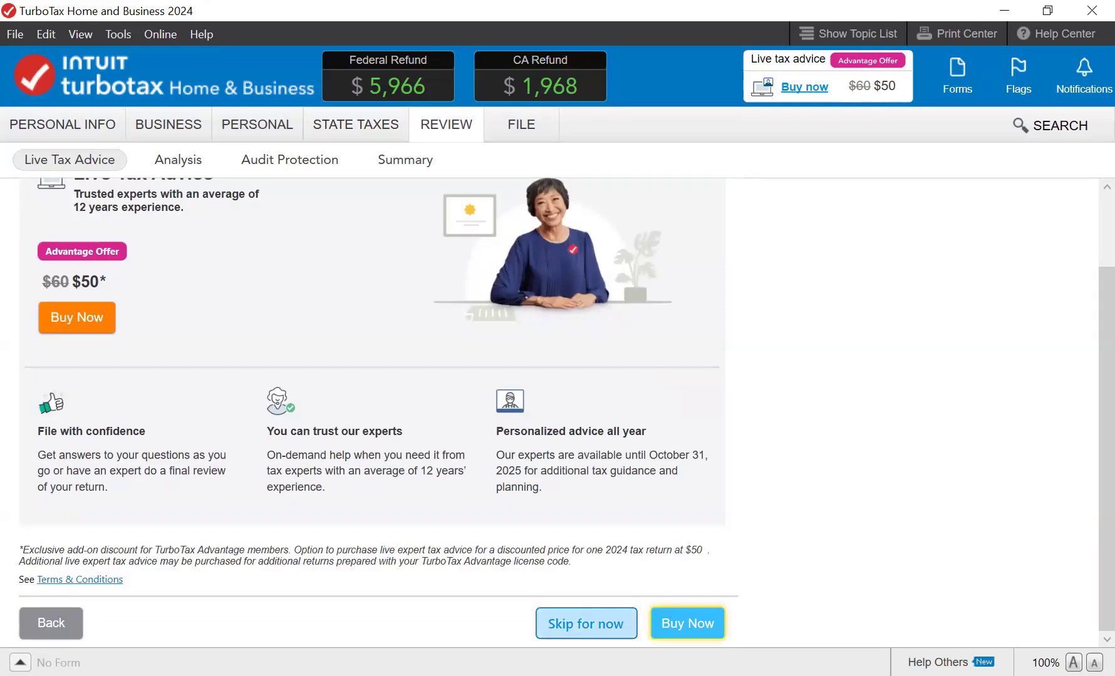
{"action": "left_click", "coordinate": [586, 623]}
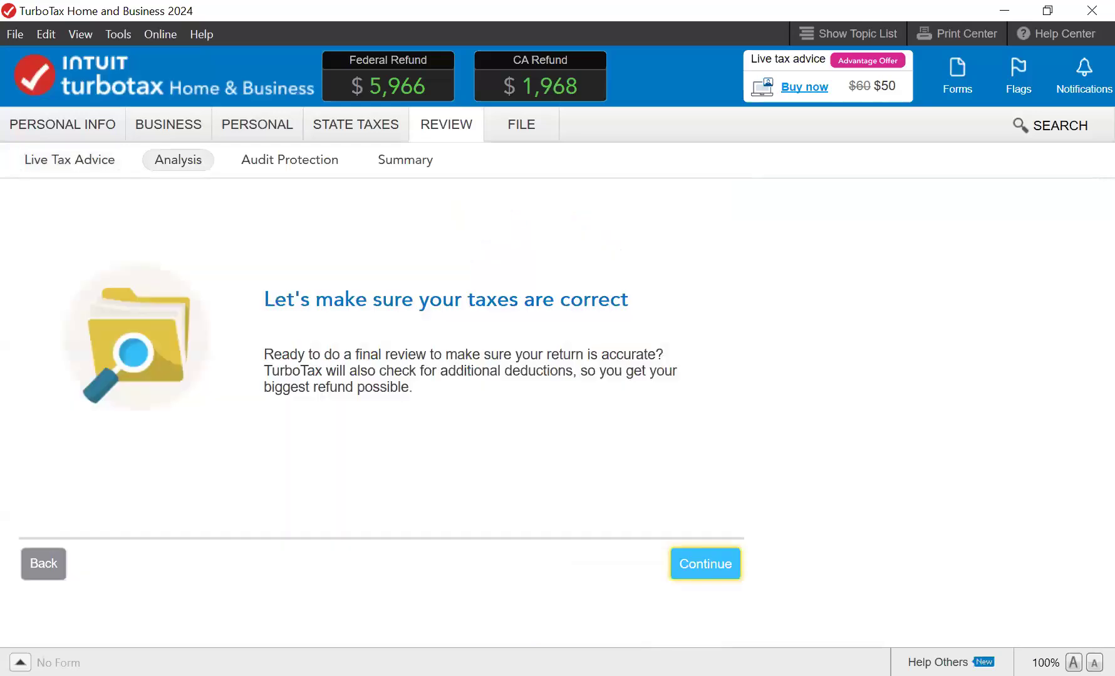
{"action": "left_click", "coordinate": [705, 564]}
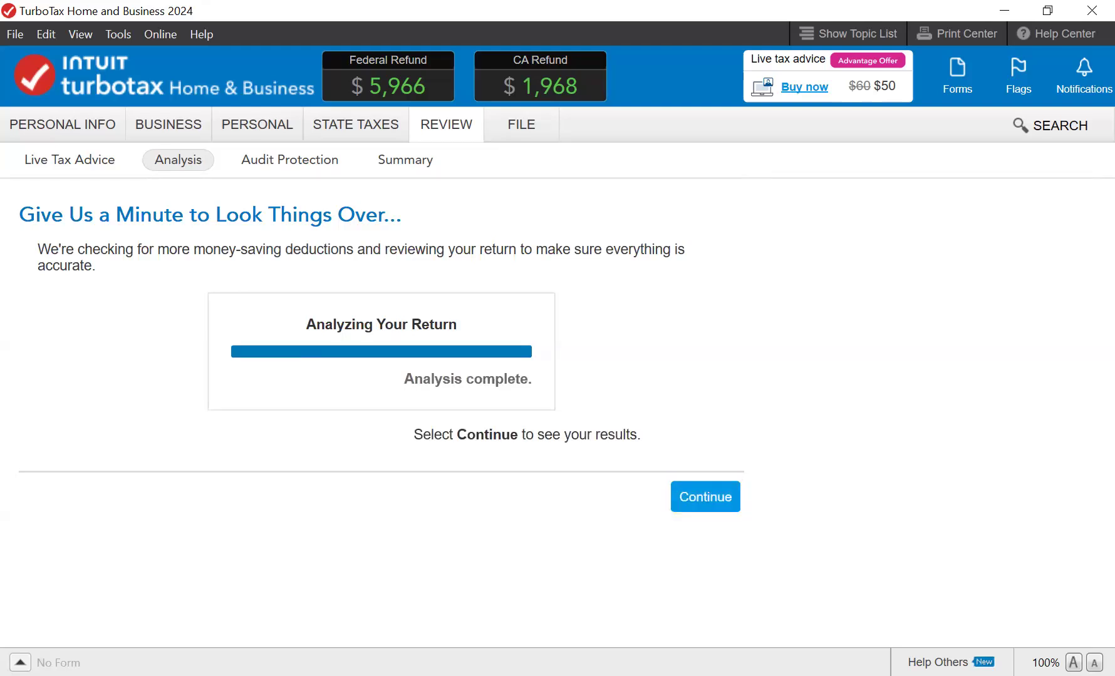
{"action": "key", "text": "Return"}
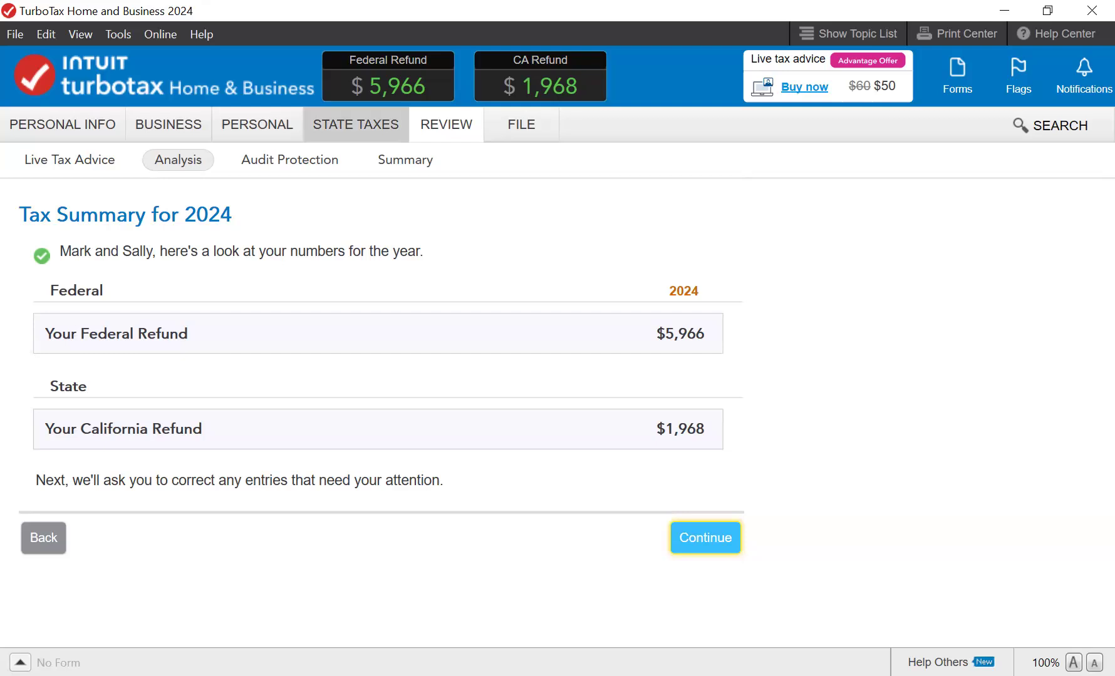
- Browse the File, Edit and View menus, including the Zoom and Step-by-Step Topic submenus, then Tools
{"action": "left_click", "coordinate": [356, 124]}
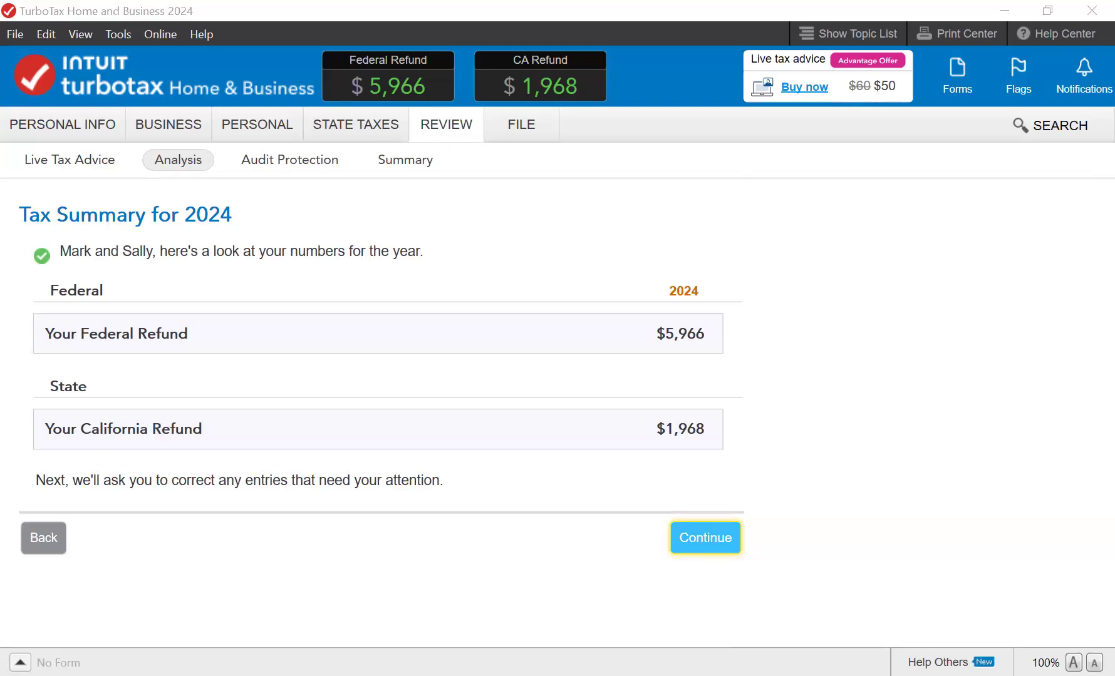
{"action": "left_click", "coordinate": [17, 37]}
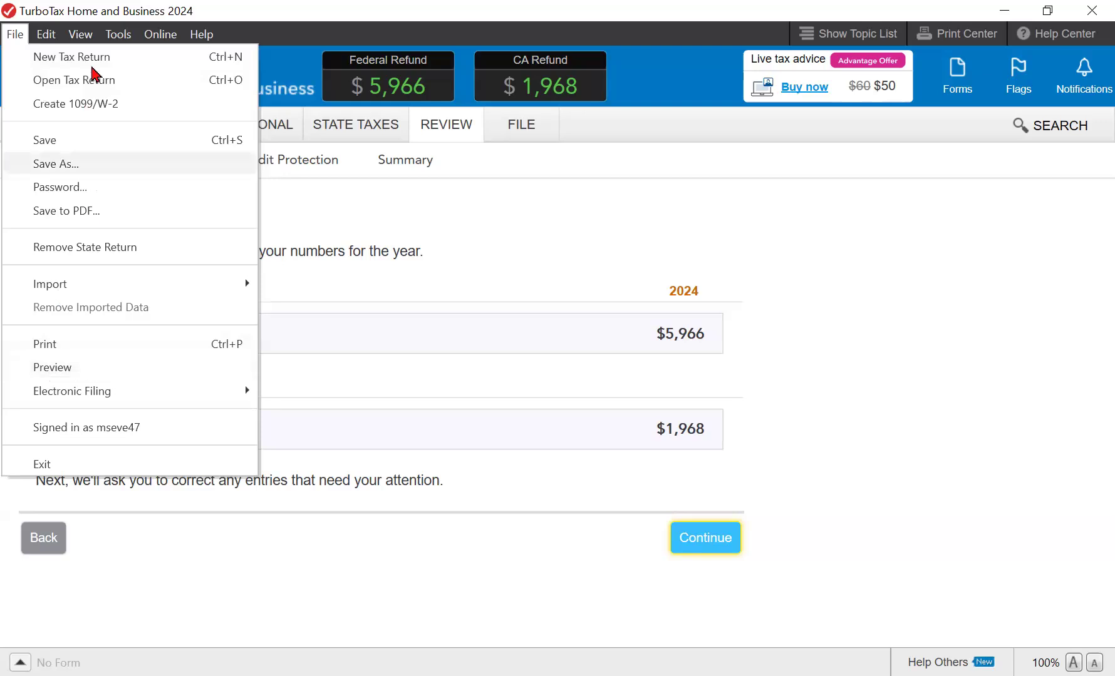
{"action": "mouse_move", "coordinate": [48, 35]}
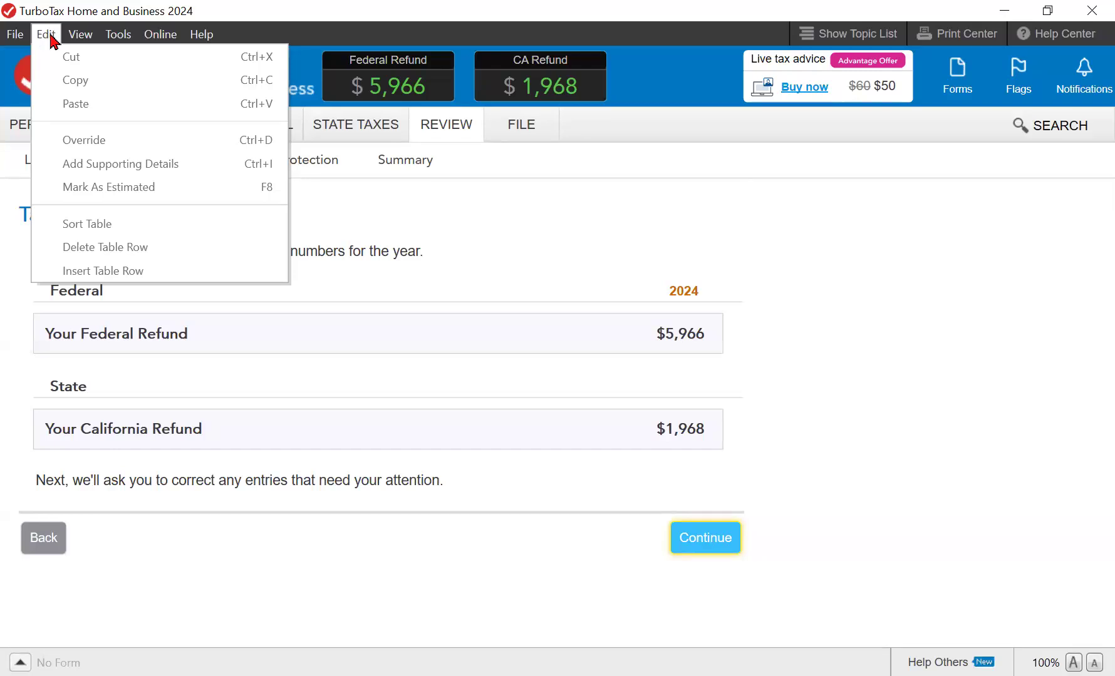
{"action": "key", "text": "Right"}
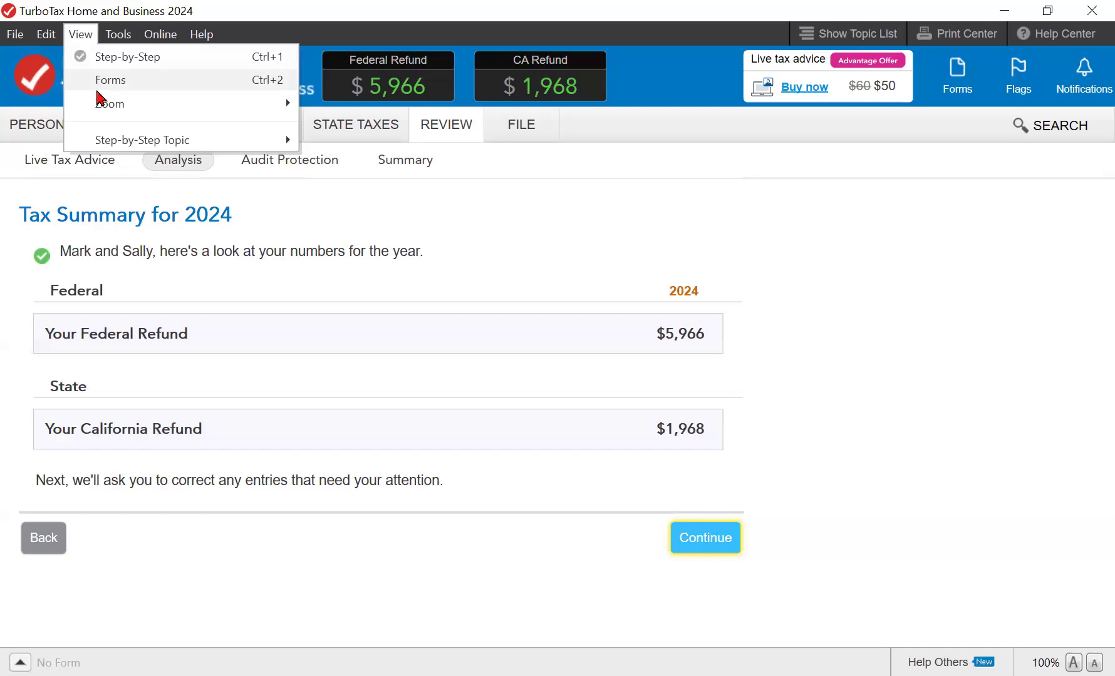
{"action": "mouse_move", "coordinate": [97, 113]}
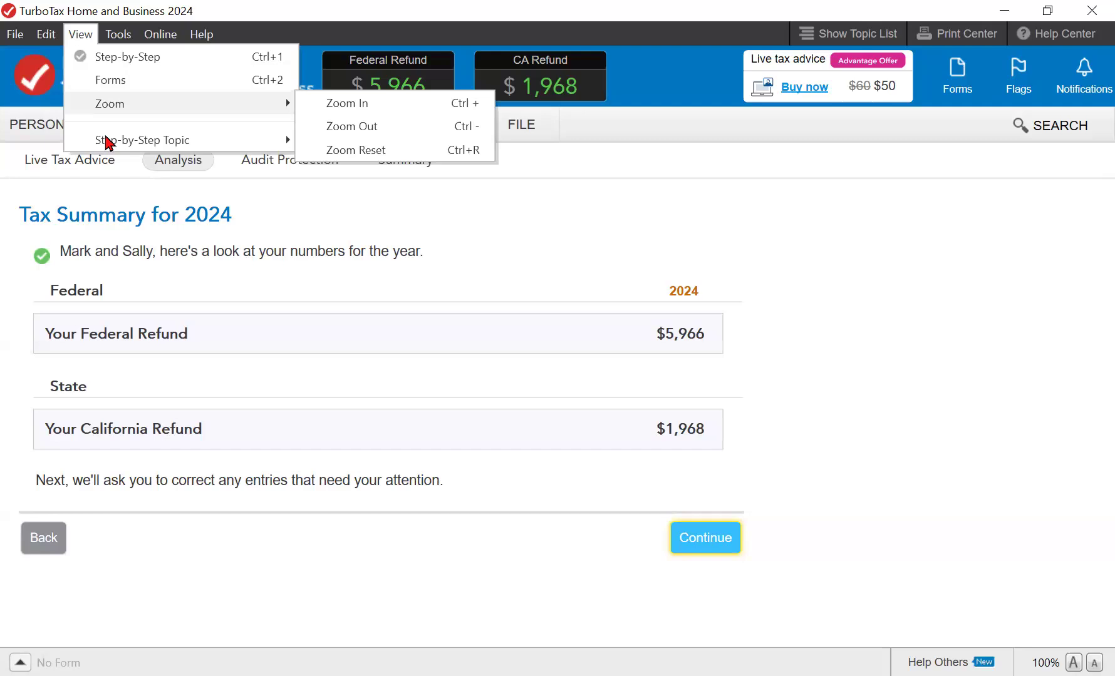
{"action": "mouse_move", "coordinate": [107, 143]}
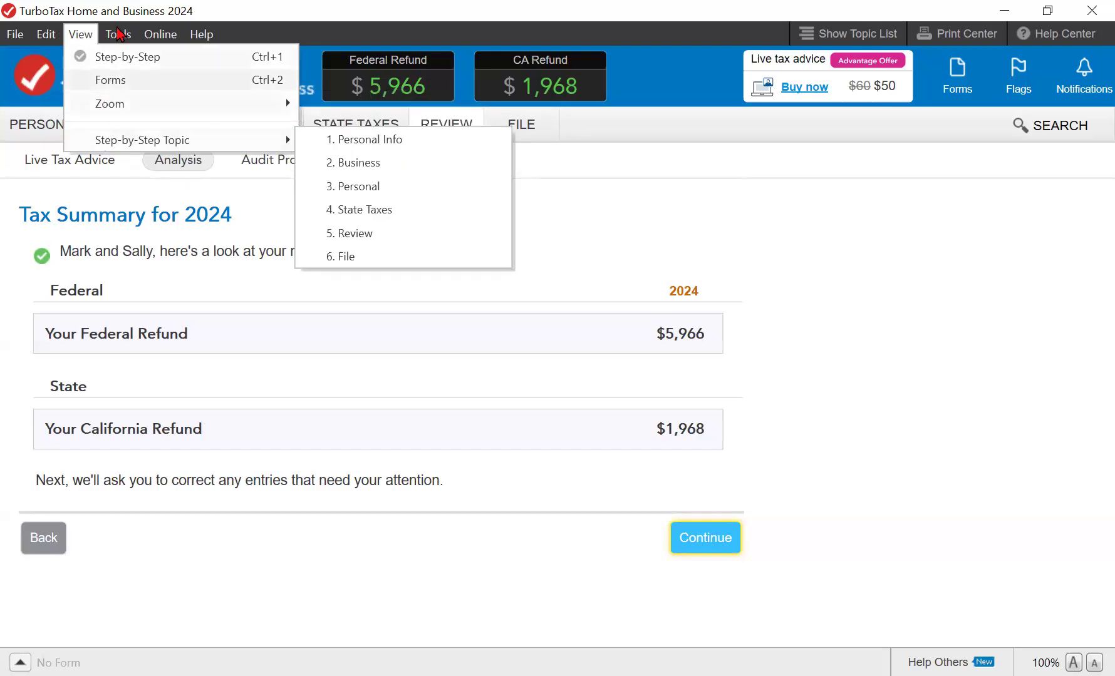
{"action": "mouse_move", "coordinate": [119, 32]}
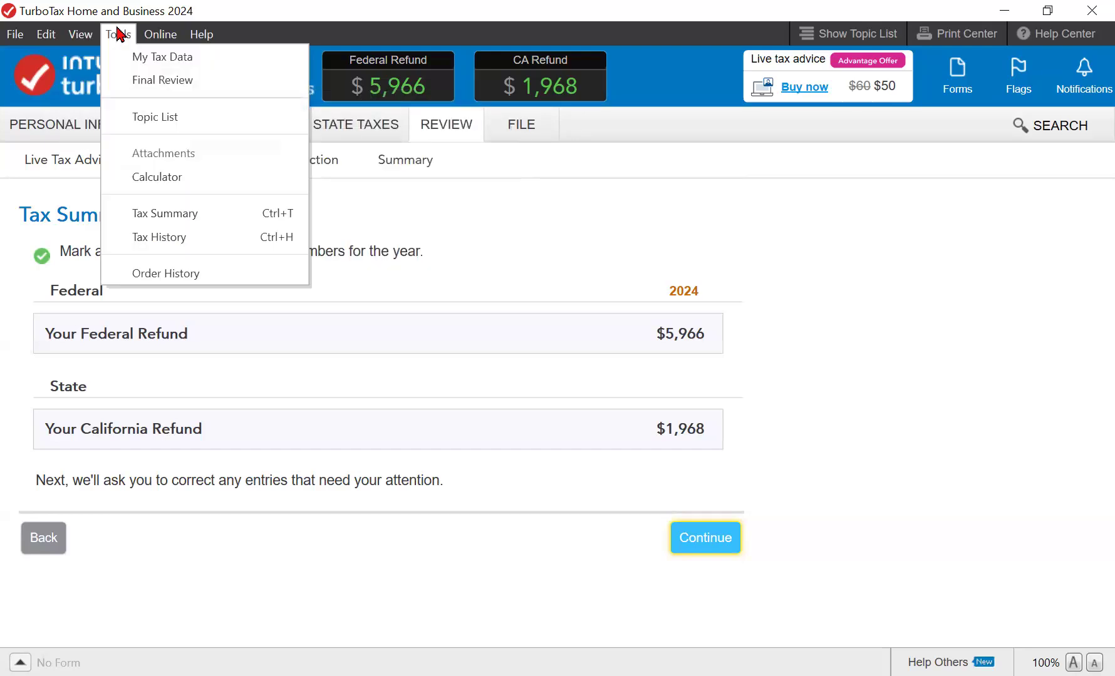
- Open My Tax Data, step through the address and dependent entries, and sort by Source and entered value
{"action": "left_click", "coordinate": [162, 59]}
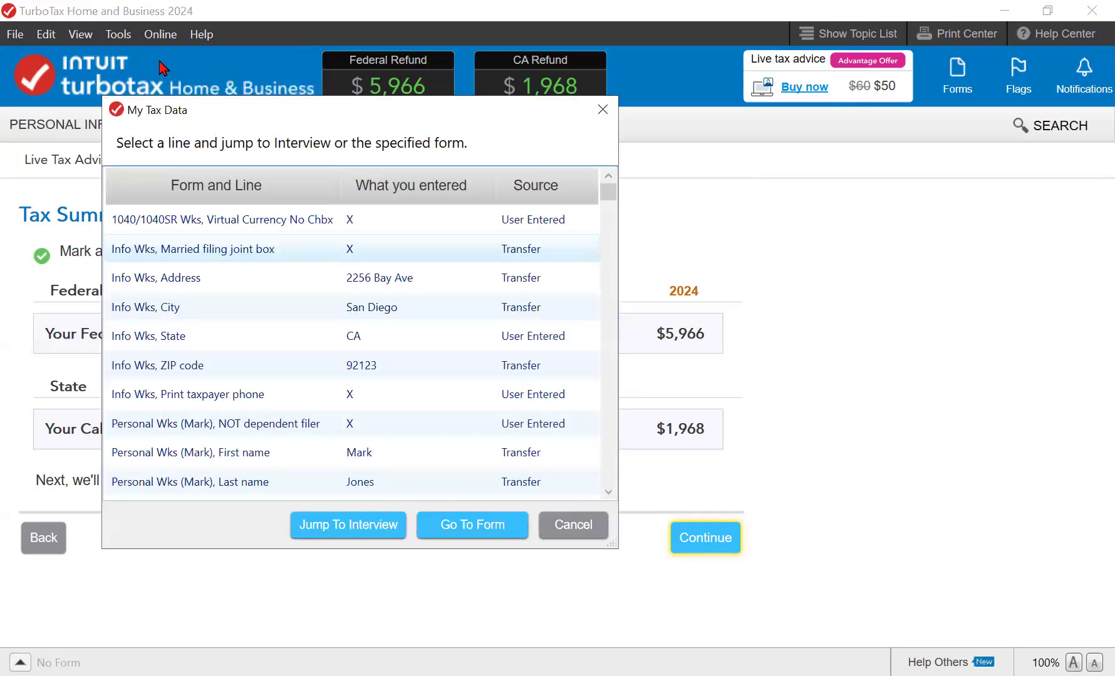
{"action": "key", "text": "Down"}
{"action": "scroll", "coordinate": [352, 249], "scroll_direction": "down", "scroll_amount": 12}
{"action": "key", "text": "Down"}
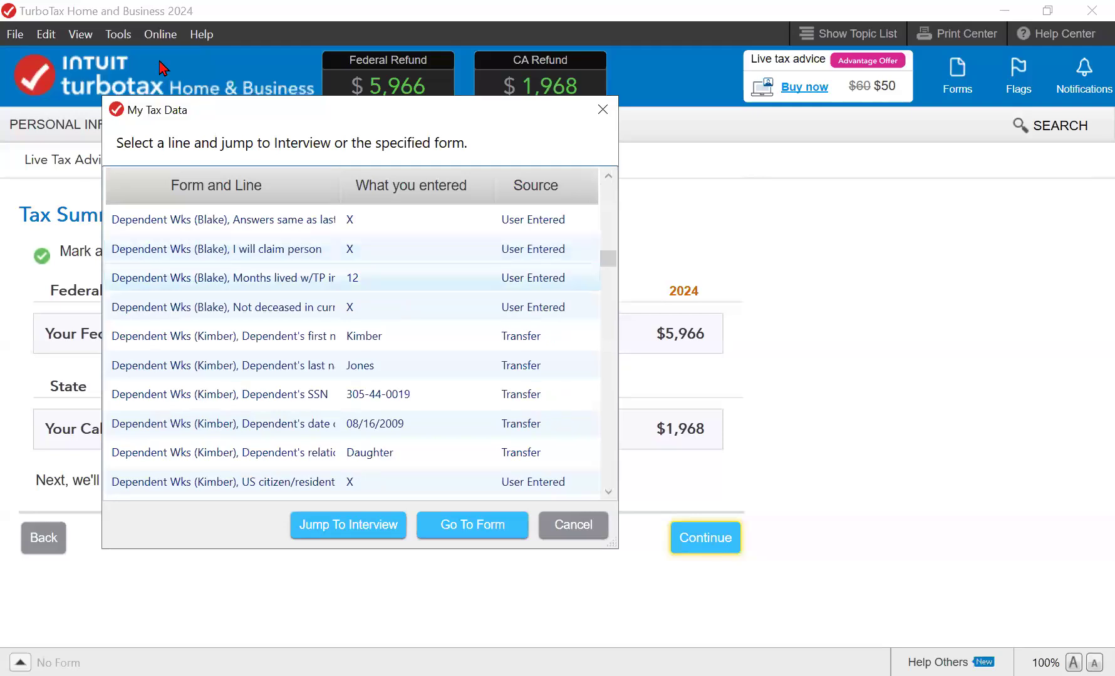
{"action": "key", "text": "Up"}
{"action": "key", "text": "Up"}
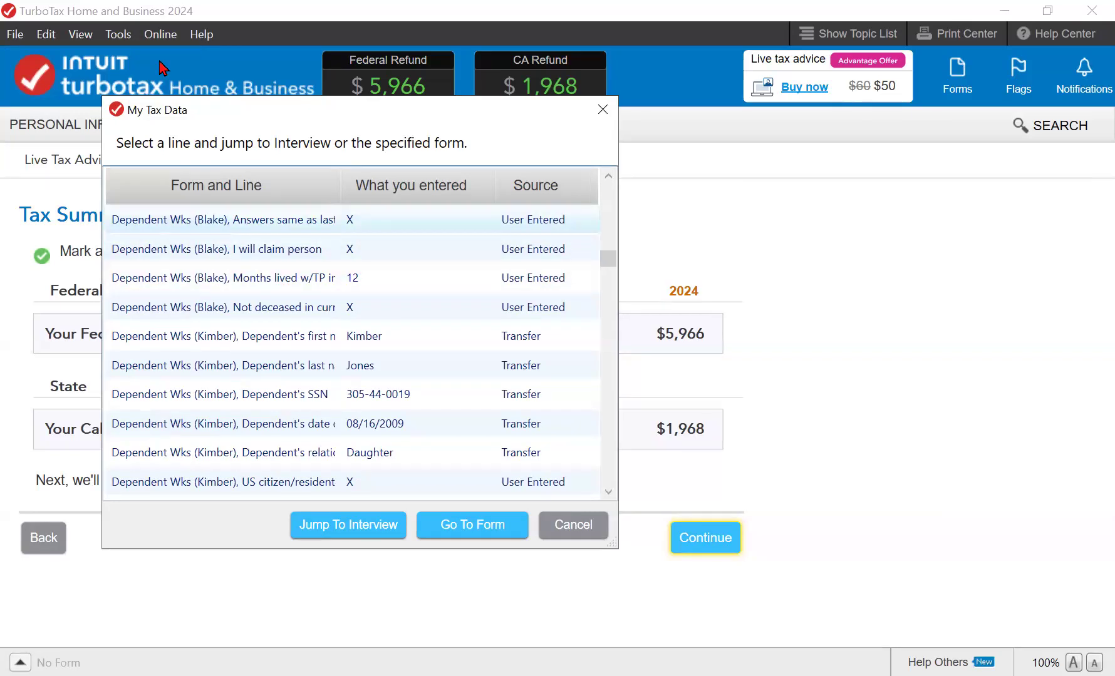
{"action": "key", "text": "Down"}
{"action": "key", "text": "Down"}
{"action": "key", "text": "Down"}
{"action": "key", "text": "Down"}
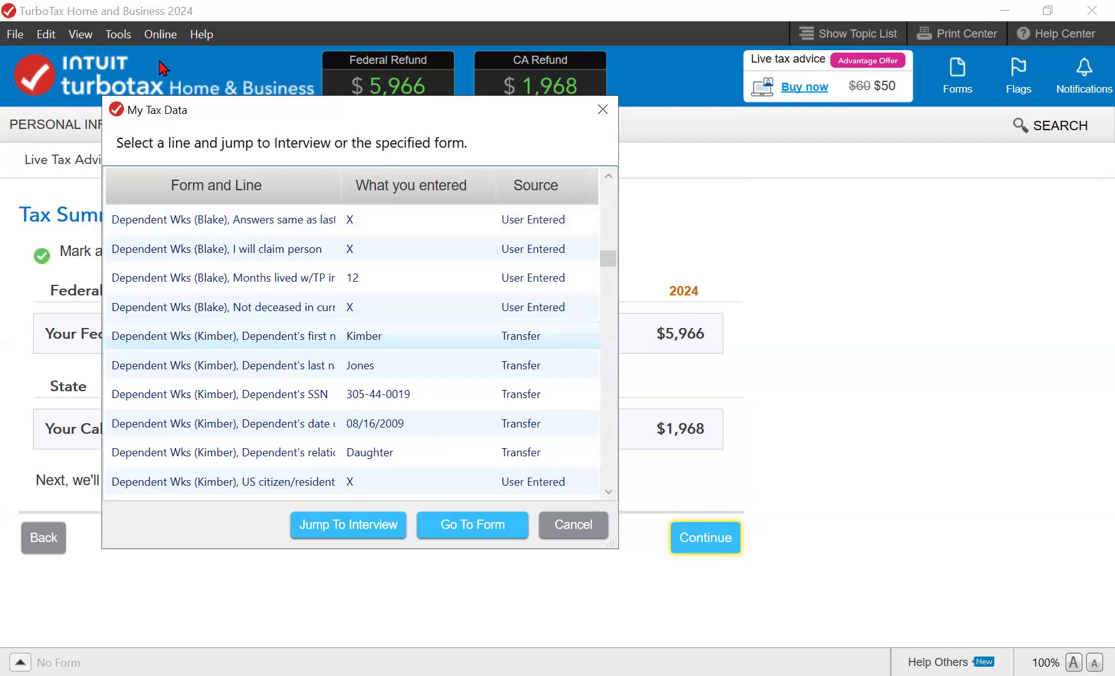
{"action": "key", "text": "Page_Down"}
{"action": "key", "text": "Page_Down"}
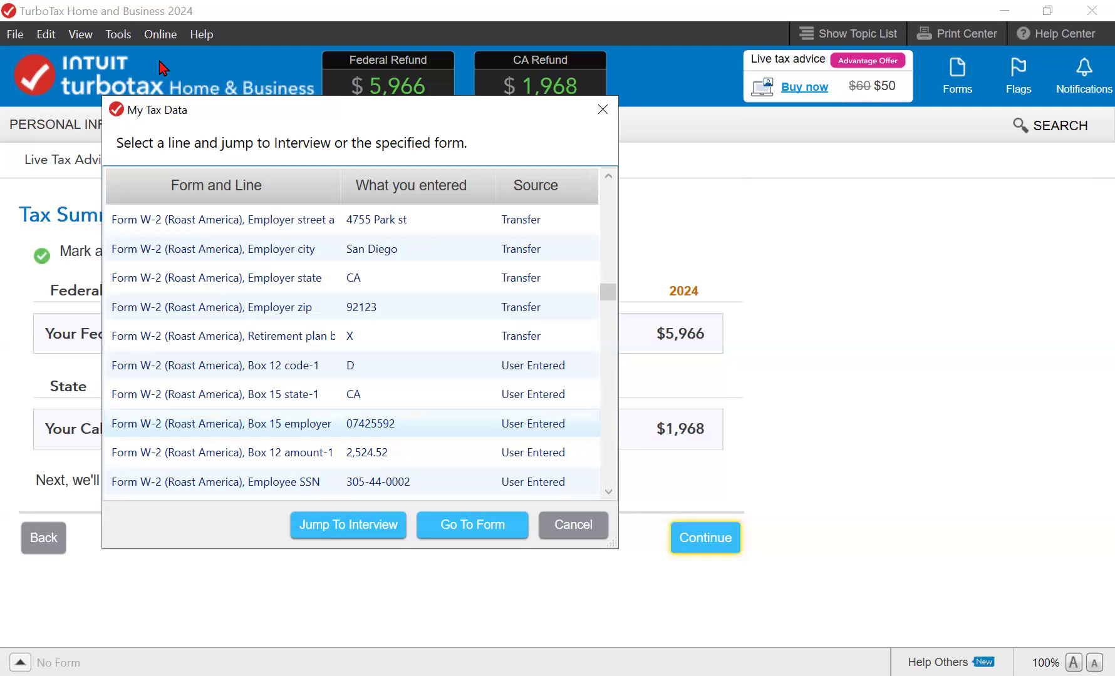
{"action": "left_click", "coordinate": [537, 186]}
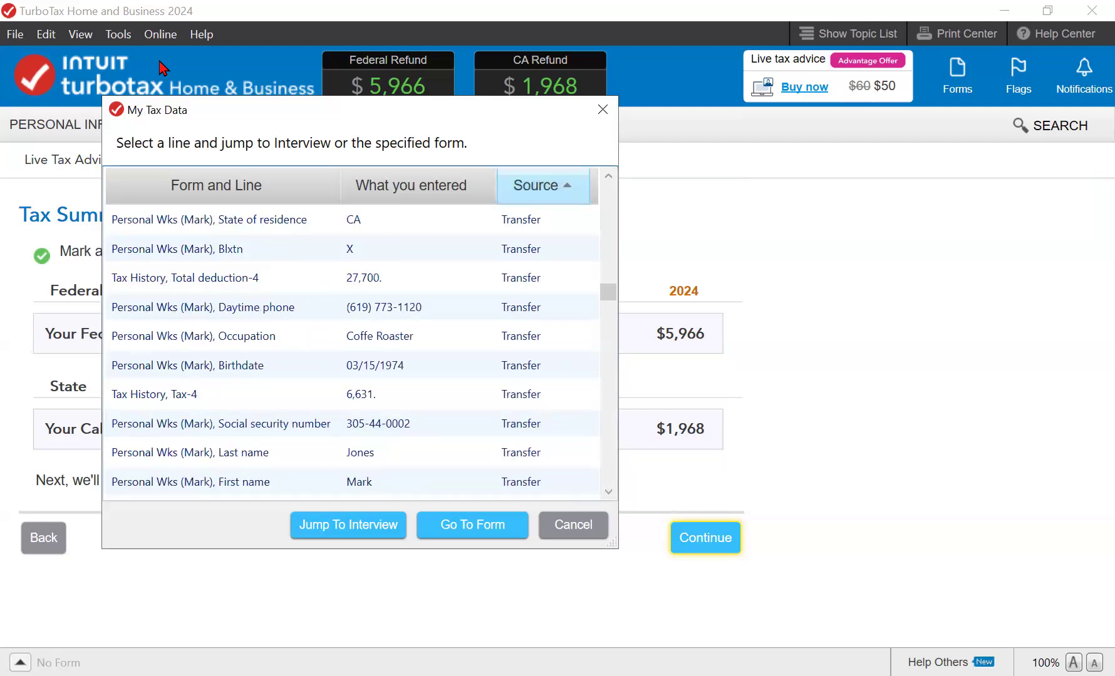
{"action": "left_click", "coordinate": [418, 186]}
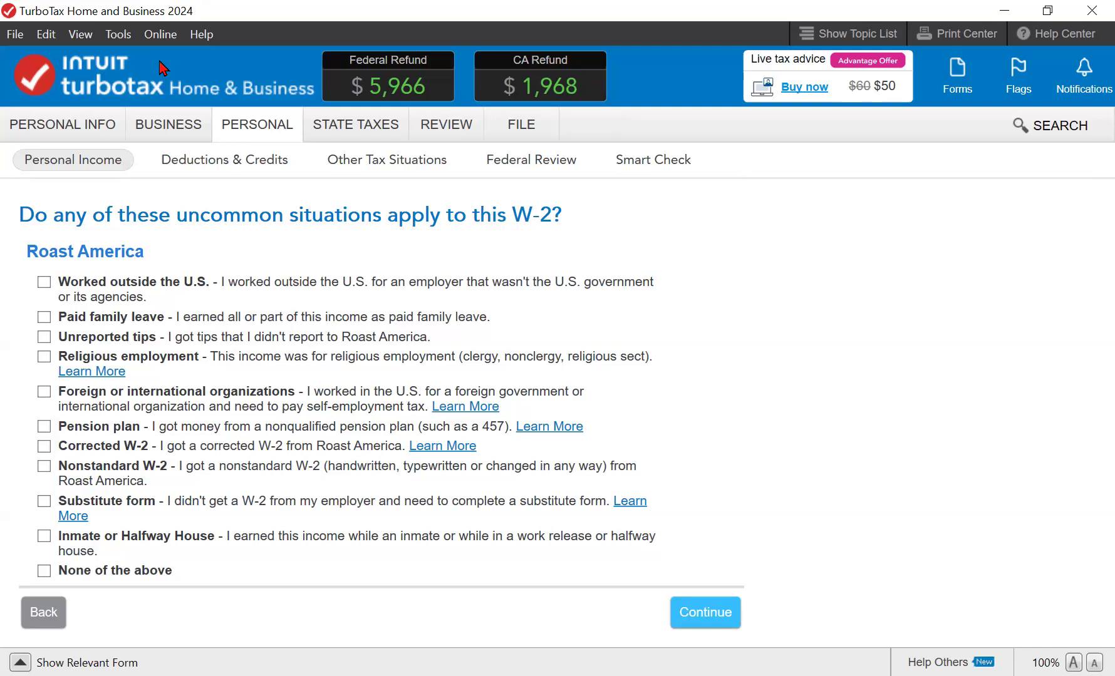
- Go back to the 2024 Tax Summary page and bring up the View menu
{"action": "key", "text": "alt+b"}
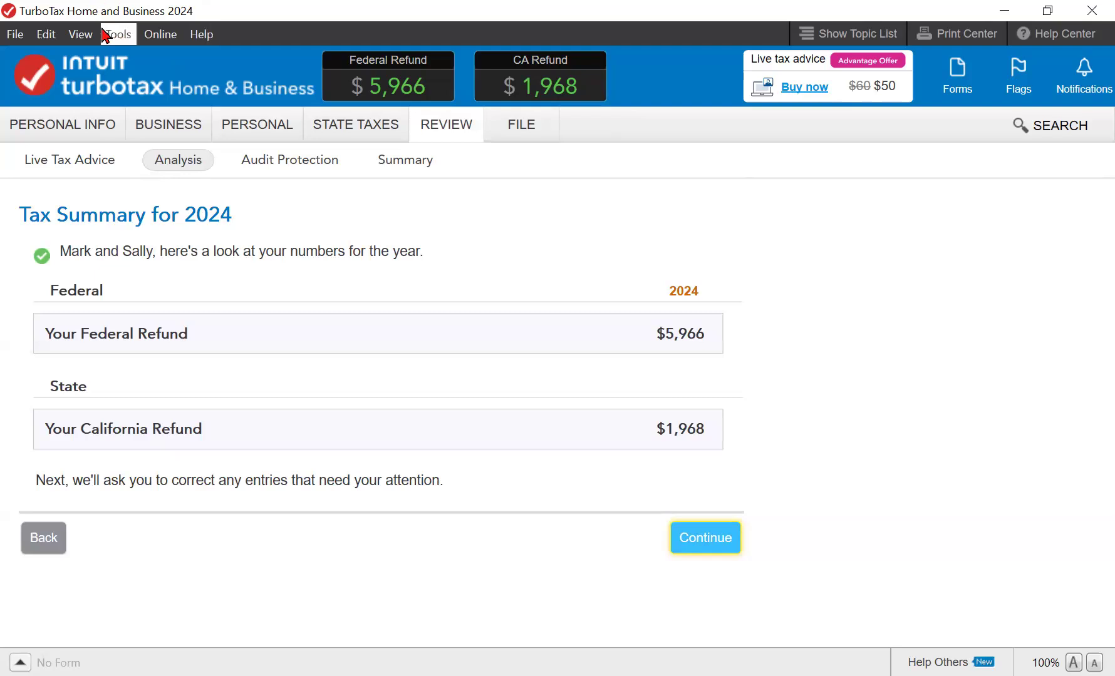
{"action": "key", "text": "alt+v"}
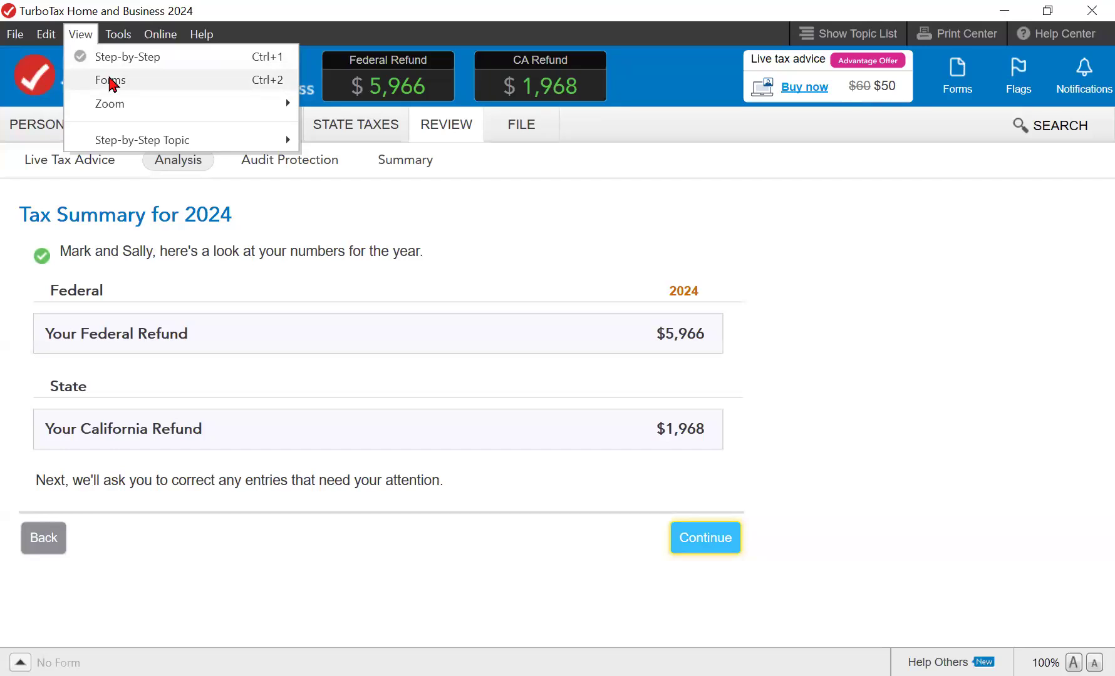
{"action": "left_click", "coordinate": [111, 81]}
{"action": "mouse_move", "coordinate": [119, 140]}
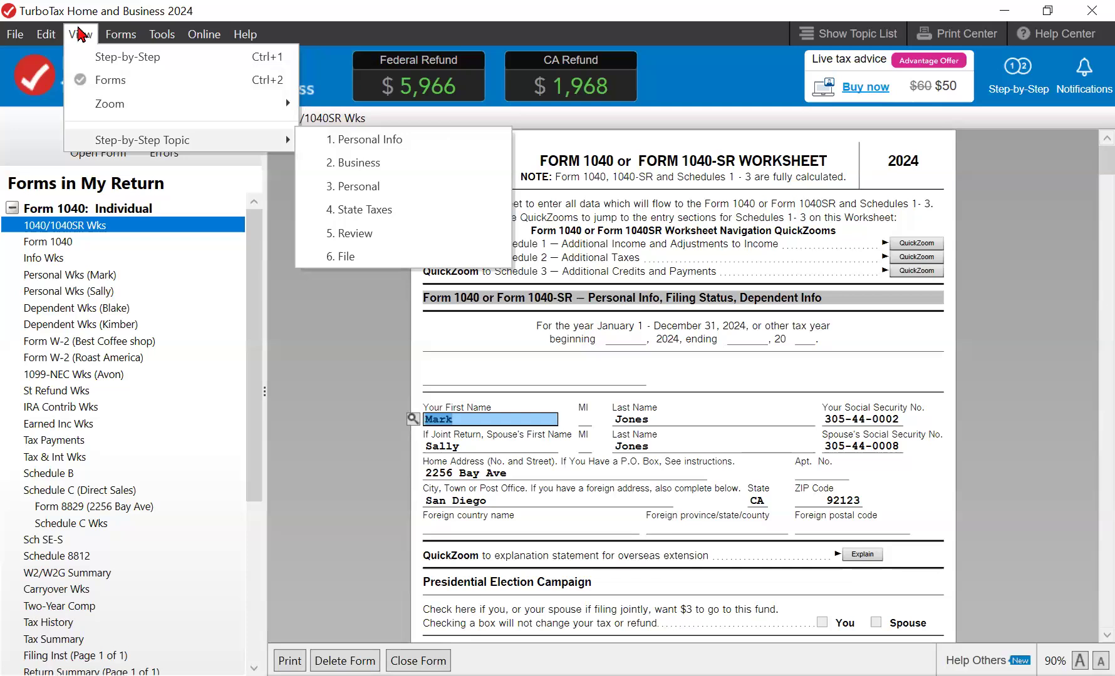
{"action": "left_click", "coordinate": [112, 58]}
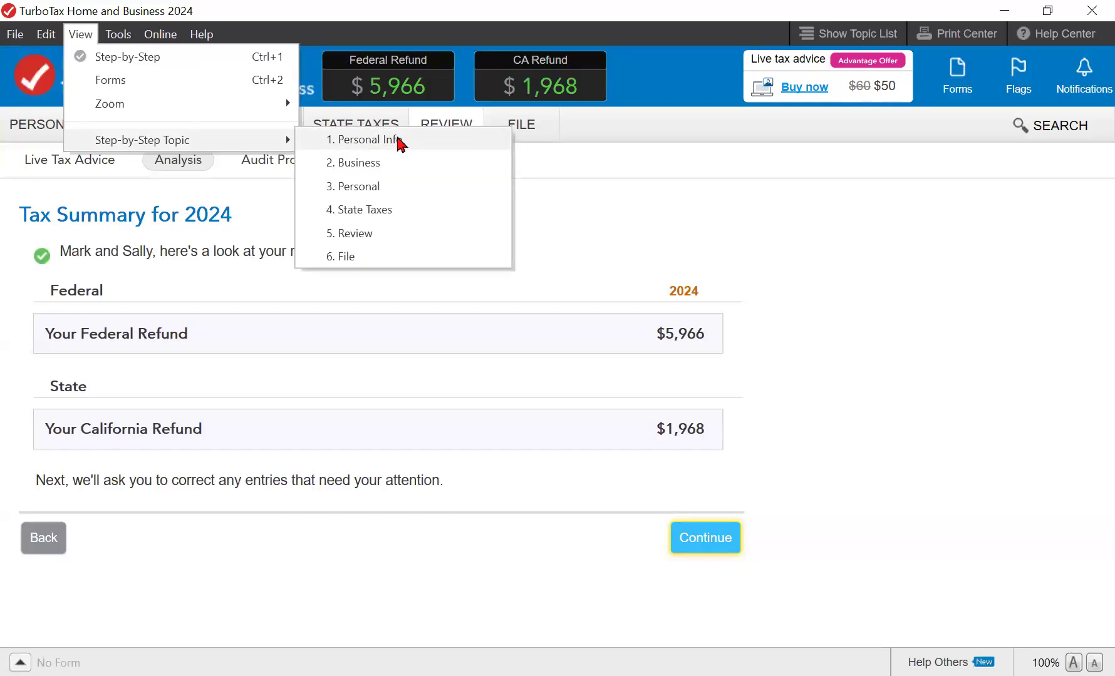
- Jump to the Personal Info topic, then view and close the Tax Summary from Tools
{"action": "left_click", "coordinate": [401, 143]}
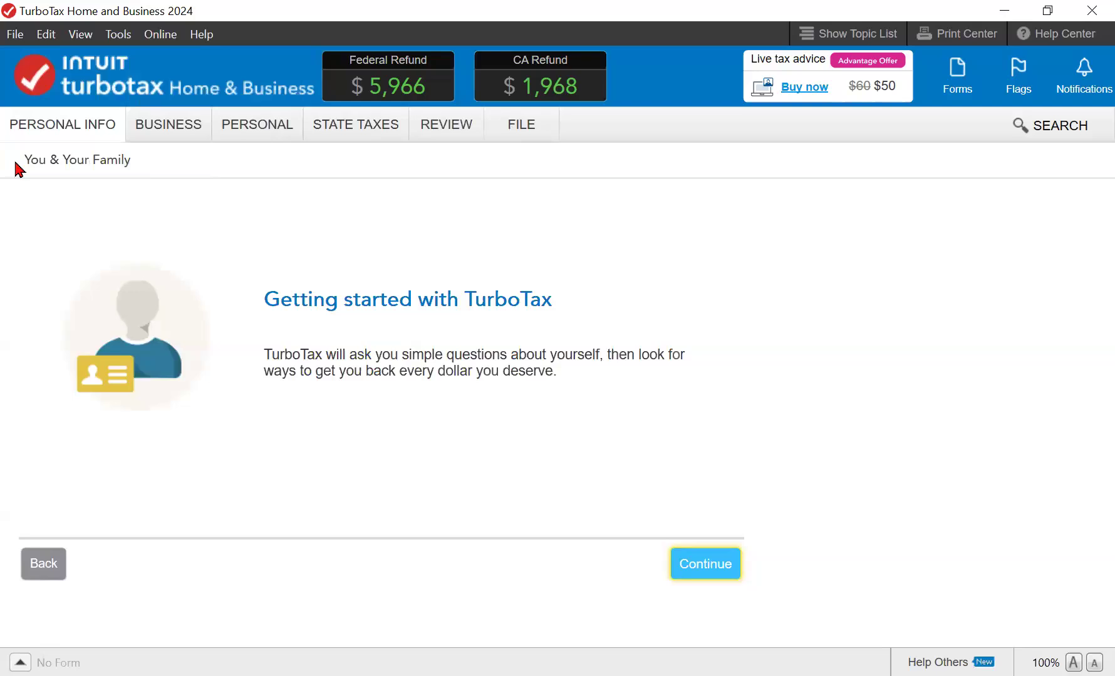
{"action": "left_click", "coordinate": [120, 35]}
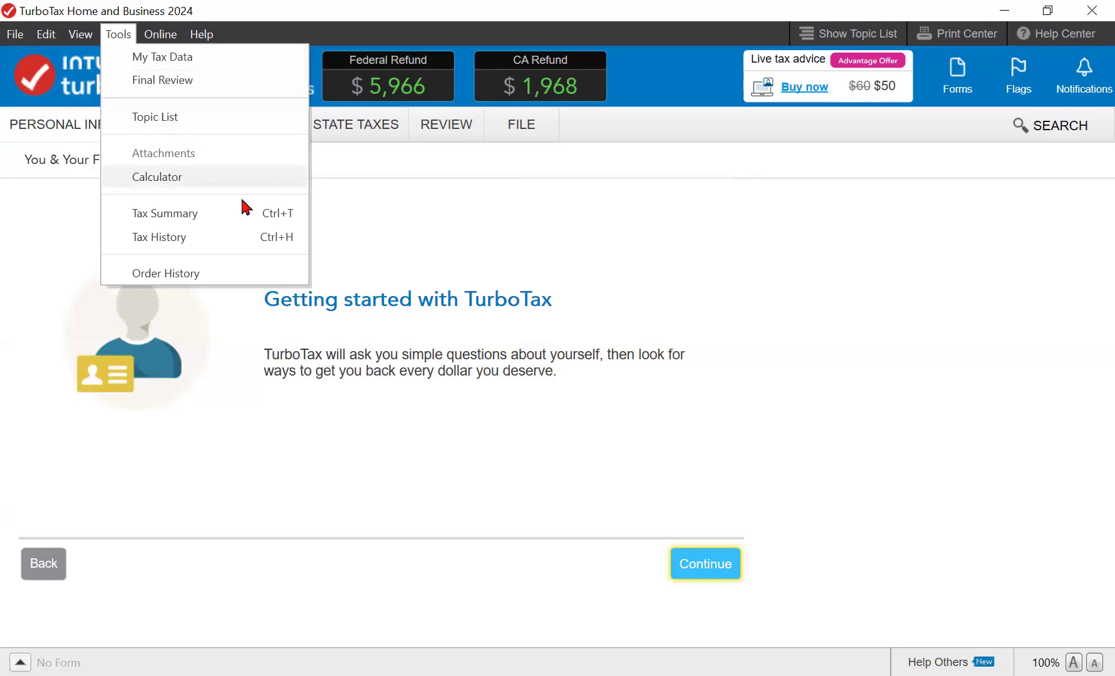
{"action": "left_click", "coordinate": [164, 214]}
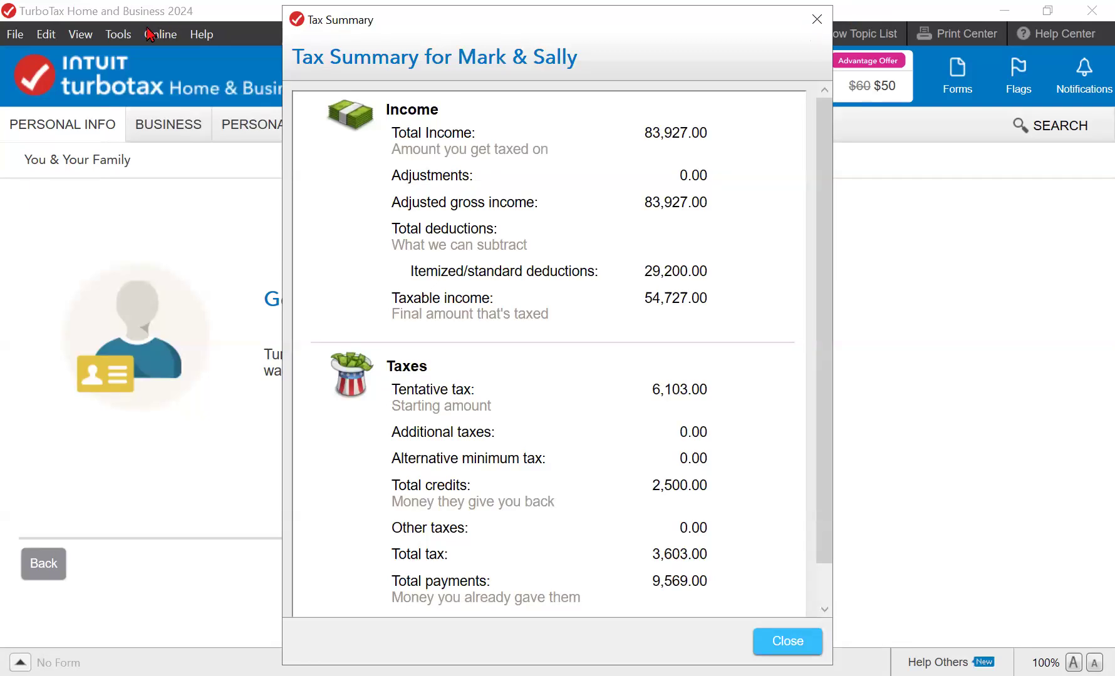
{"action": "key", "text": "Escape"}
- Display the return's Tax History from the Tools menu
{"action": "left_click", "coordinate": [117, 33]}
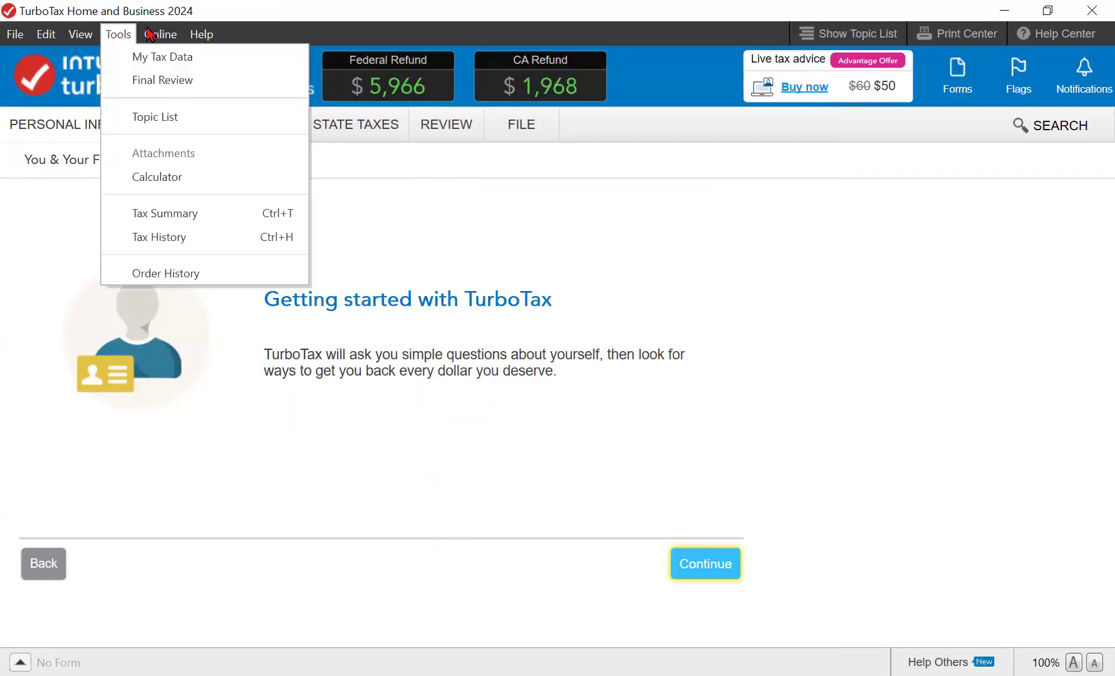
{"action": "left_click", "coordinate": [159, 238]}
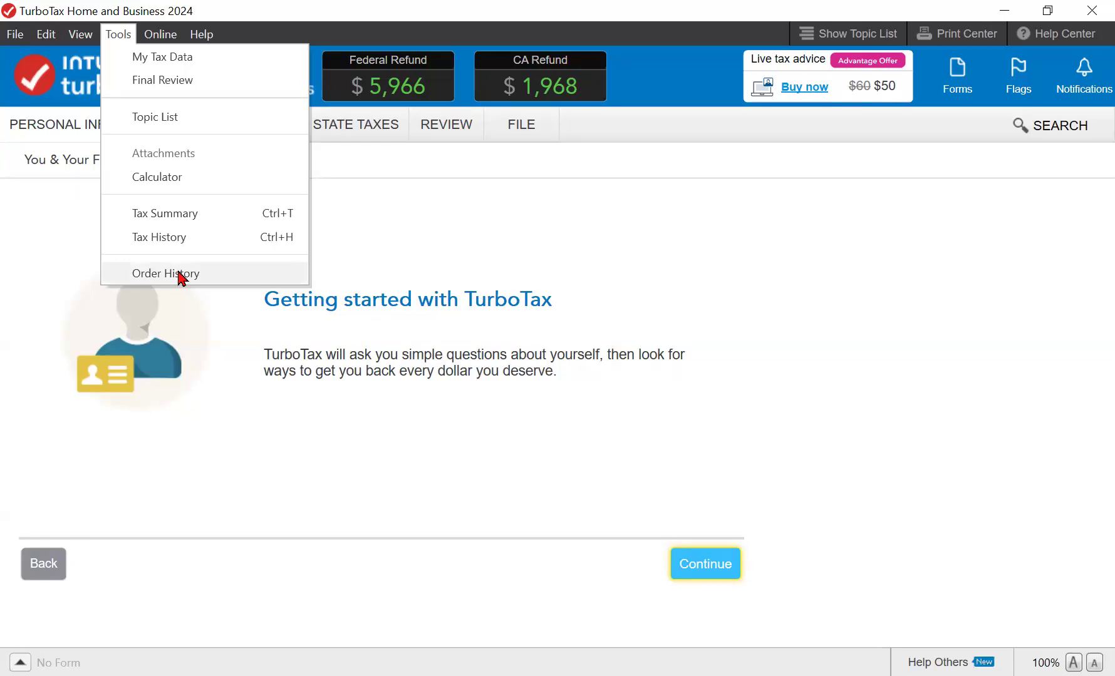
{"action": "mouse_move", "coordinate": [164, 37]}
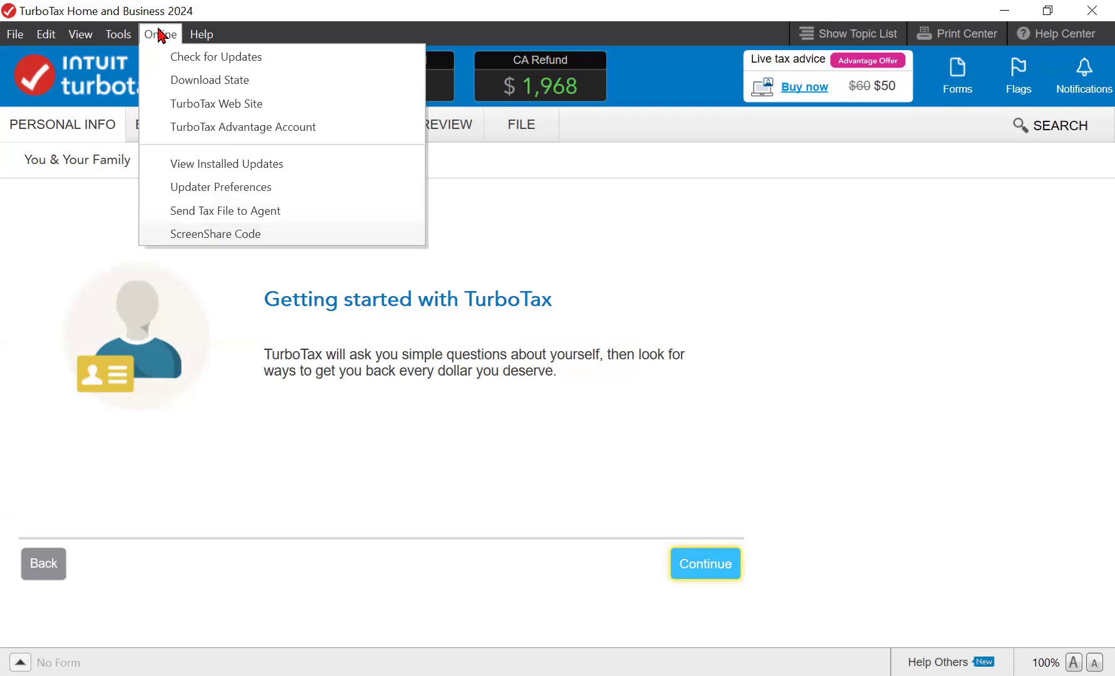
{"action": "left_click", "coordinate": [210, 238]}
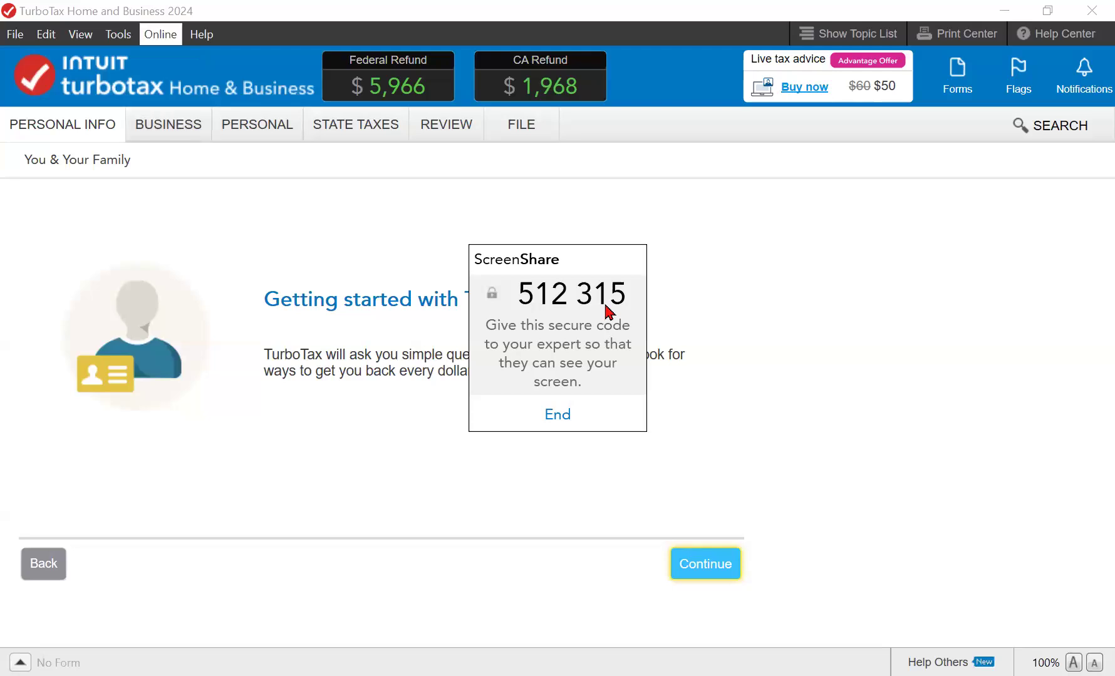
{"action": "left_click", "coordinate": [561, 412]}
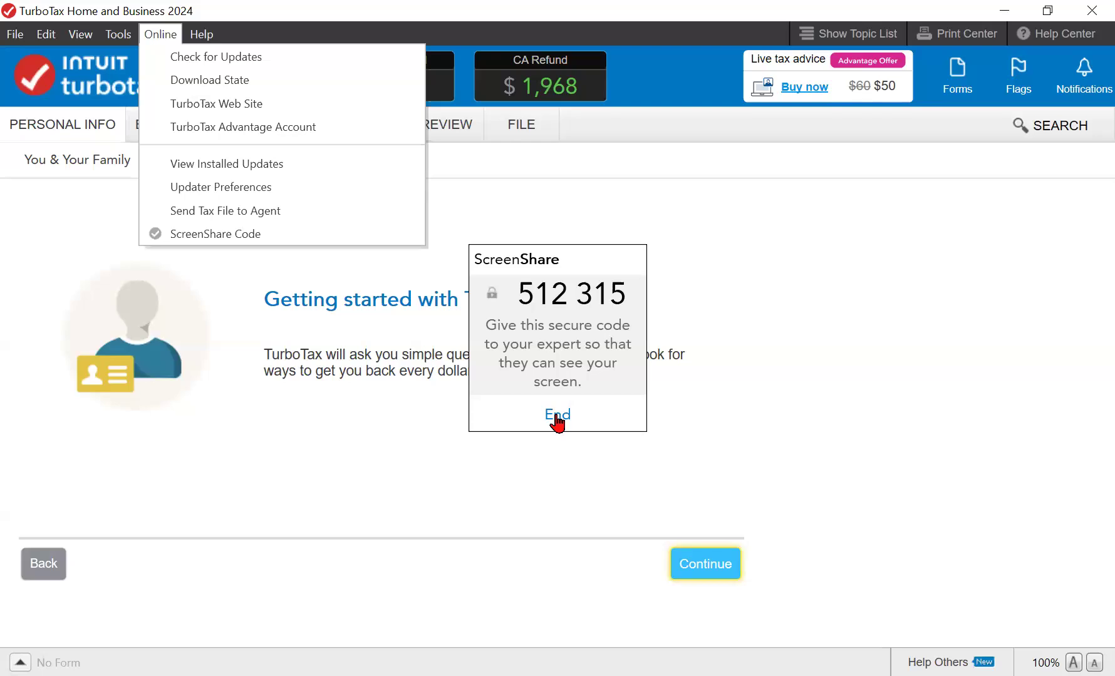
{"action": "left_click", "coordinate": [555, 416]}
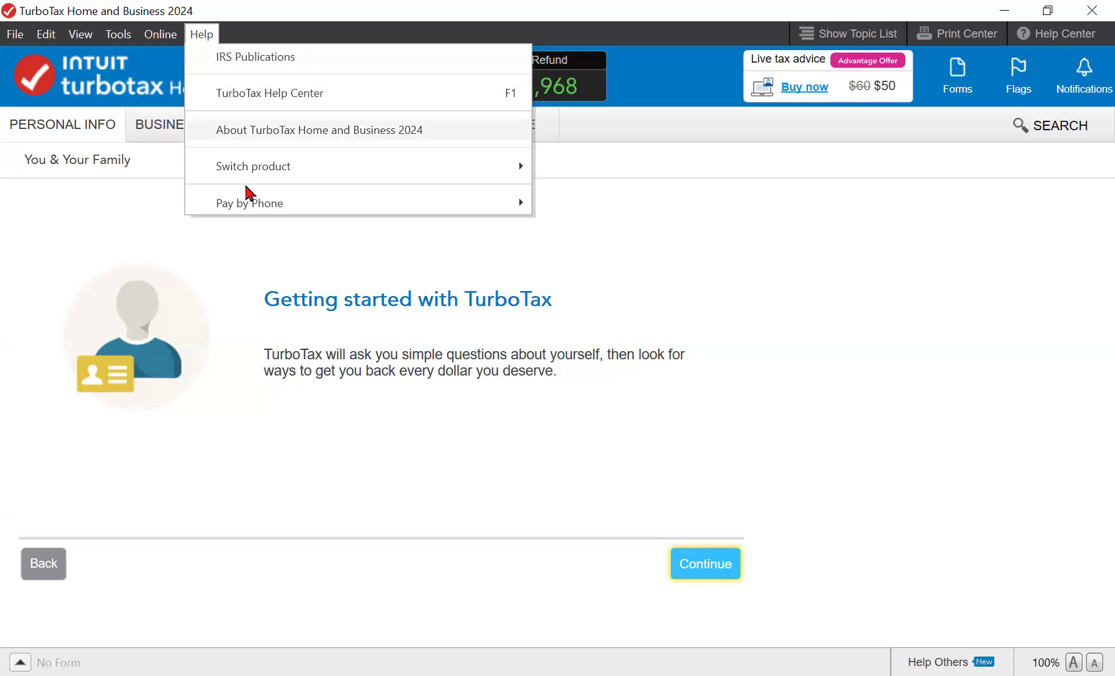
- Start purchasing an Additional State via Help > Pay by Phone
{"action": "mouse_move", "coordinate": [245, 166]}
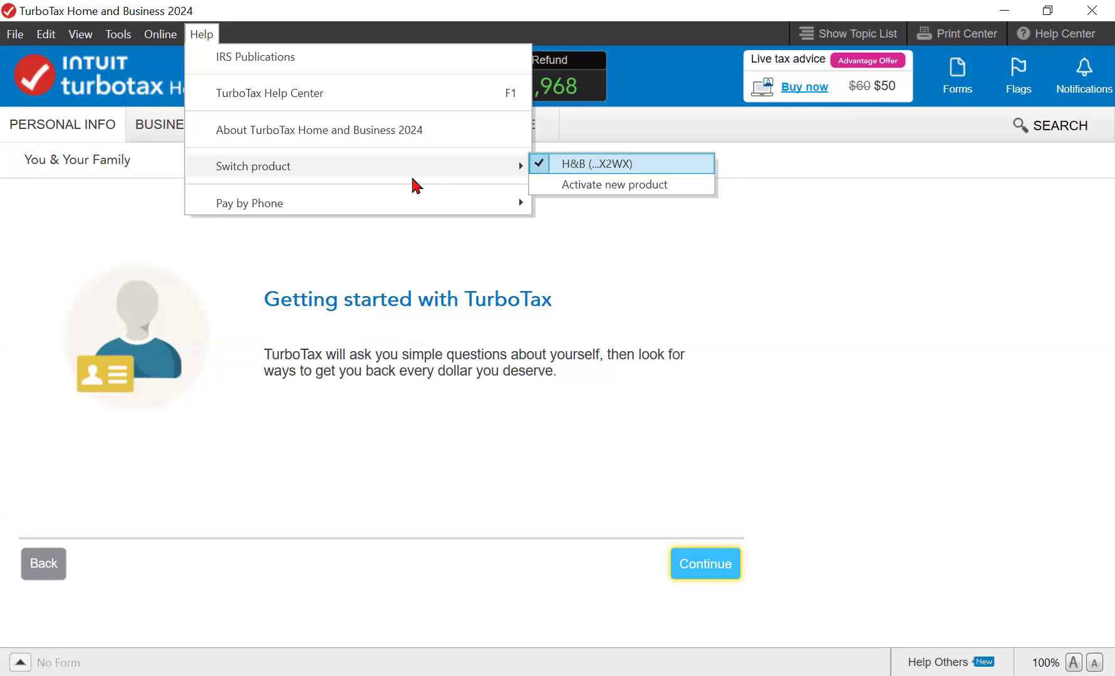
{"action": "mouse_move", "coordinate": [295, 207]}
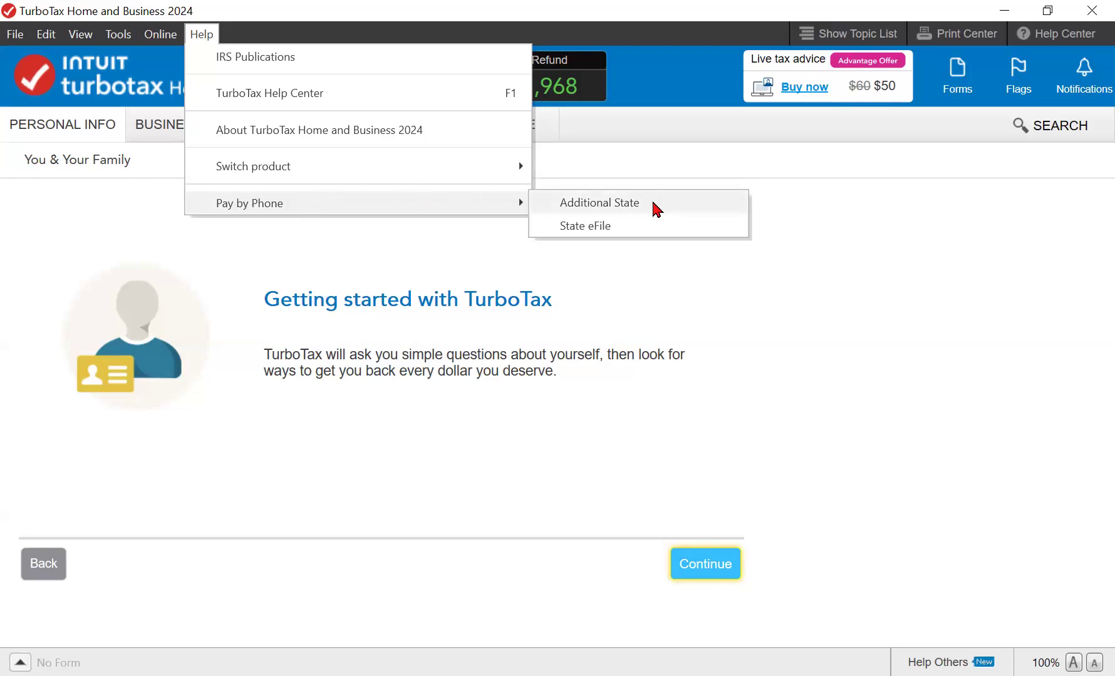
{"action": "left_click", "coordinate": [656, 208]}
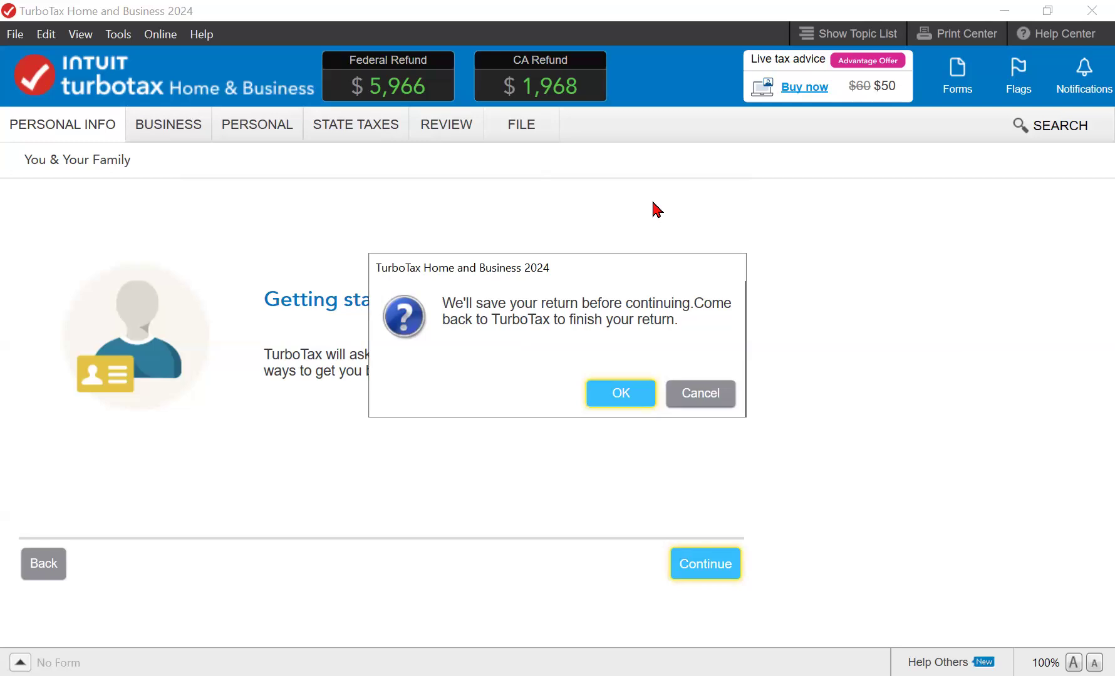
- Save the return, choose CO for the $45 state product, then leave Purchase by Phone without a confirmation number
{"action": "key", "text": "Return"}
{"action": "key", "text": "Return"}
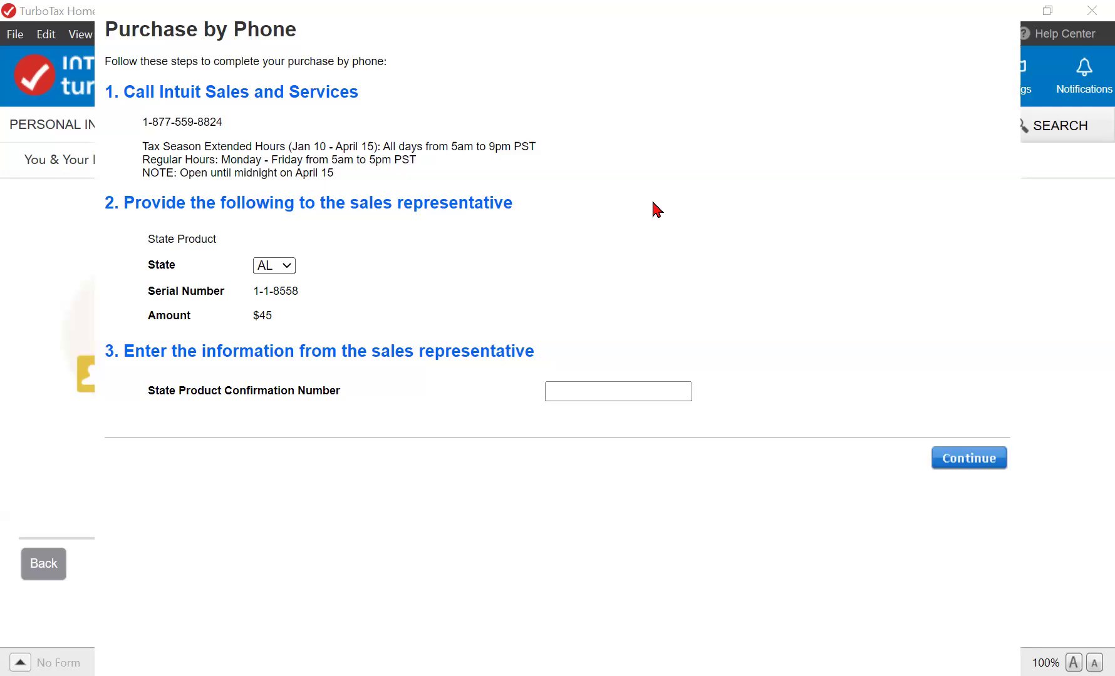
{"action": "type", "text": "co"}
{"action": "key", "text": "Tab"}
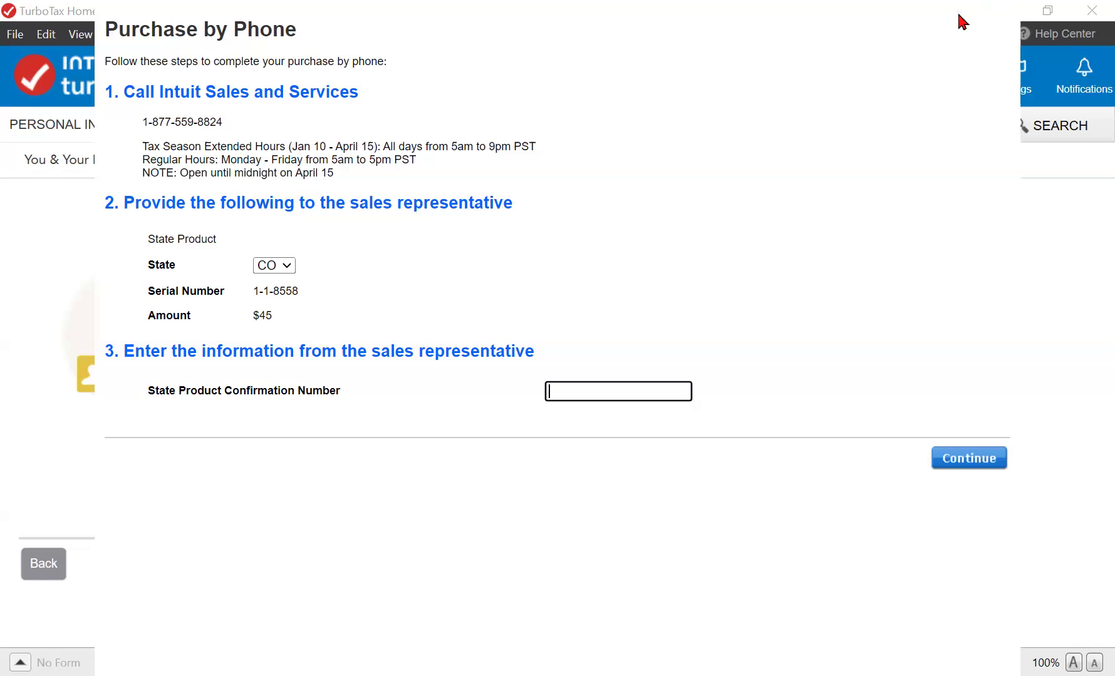
{"action": "key", "text": "Escape"}
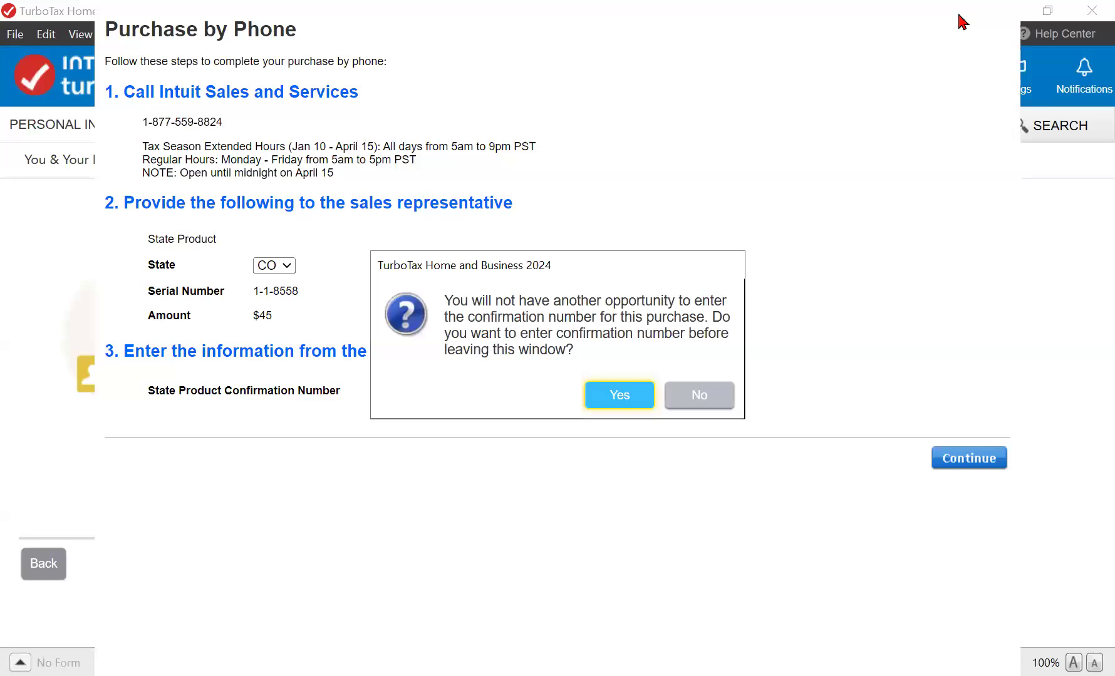
{"action": "key", "text": "Escape"}
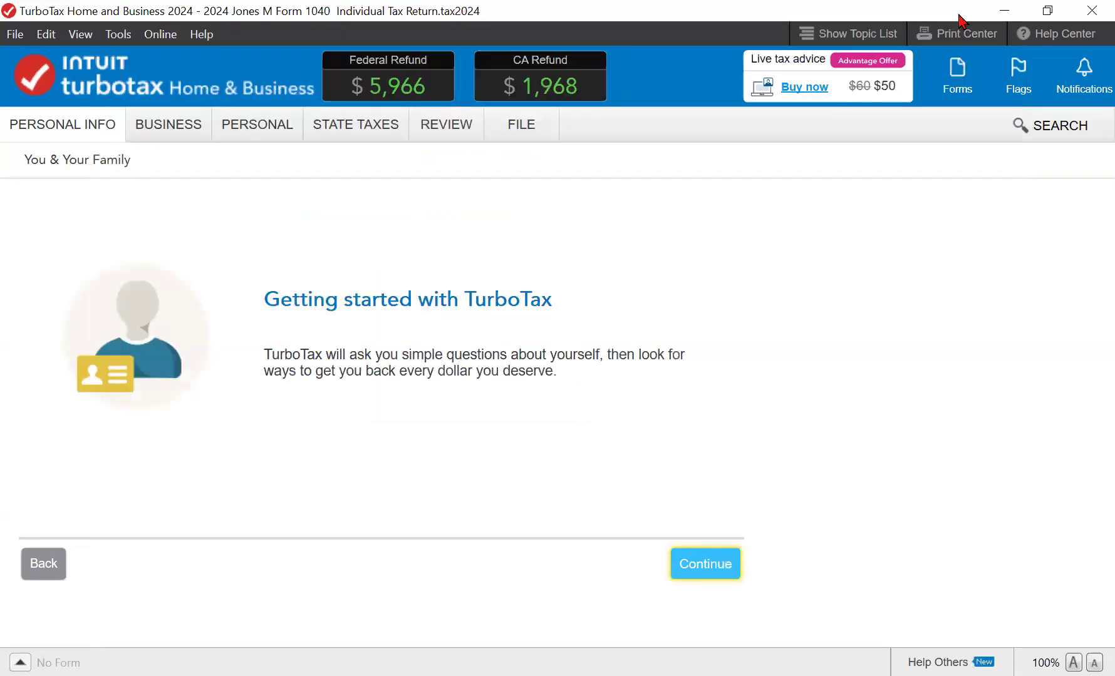